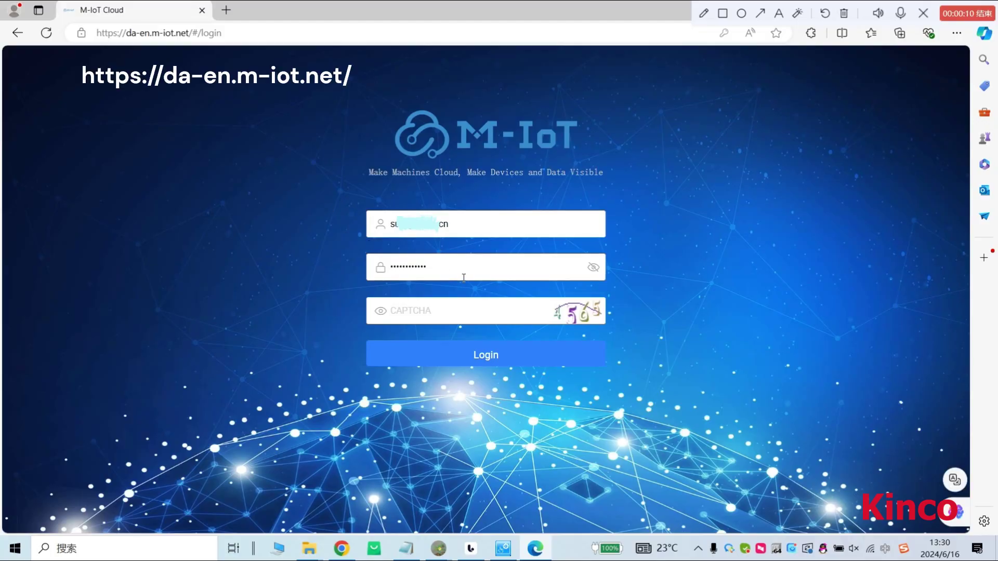
Log in to M-IoT Cloud with the account password and the CAPTCHA code.
{"action": "left_click", "coordinate": [447, 273]}
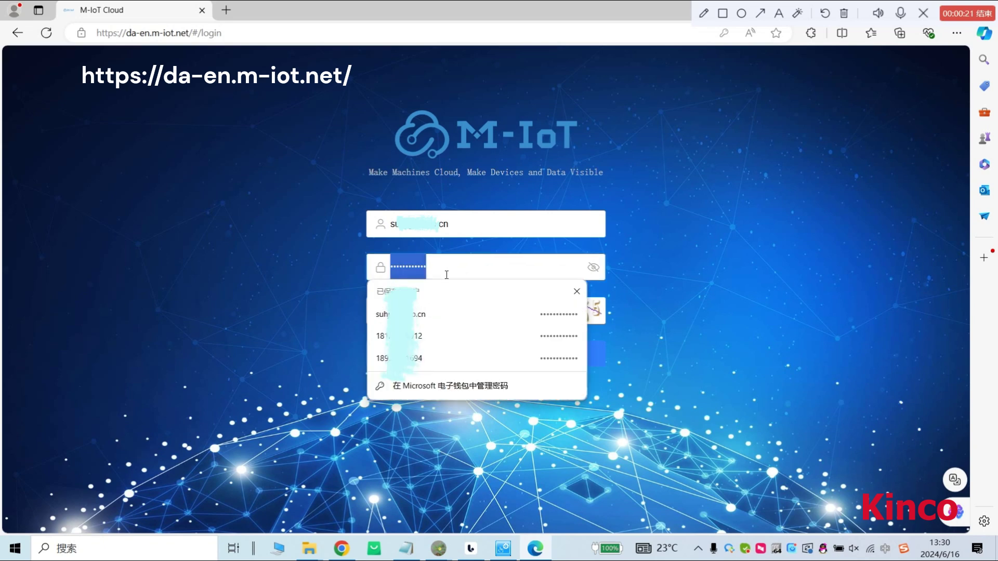
{"action": "left_click", "coordinate": [446, 272]}
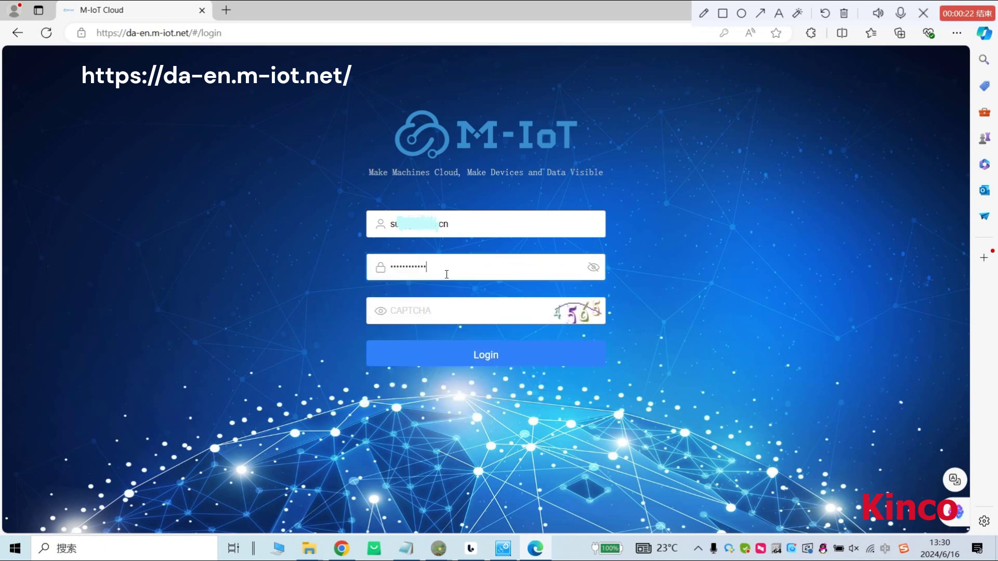
{"action": "left_click", "coordinate": [448, 318]}
{"action": "type", "text": "45"}
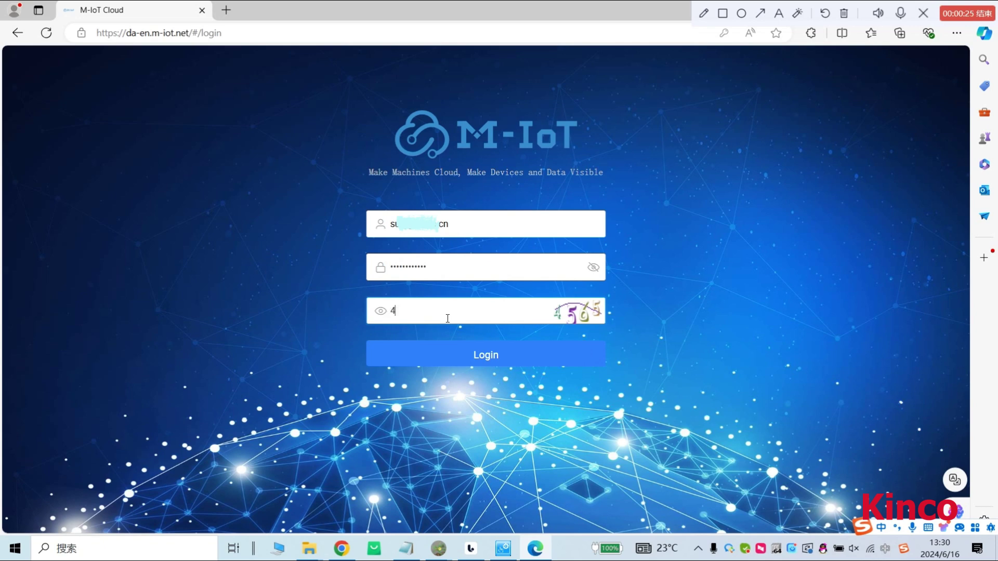
{"action": "type", "text": "65"}
{"action": "left_click", "coordinate": [475, 351]}
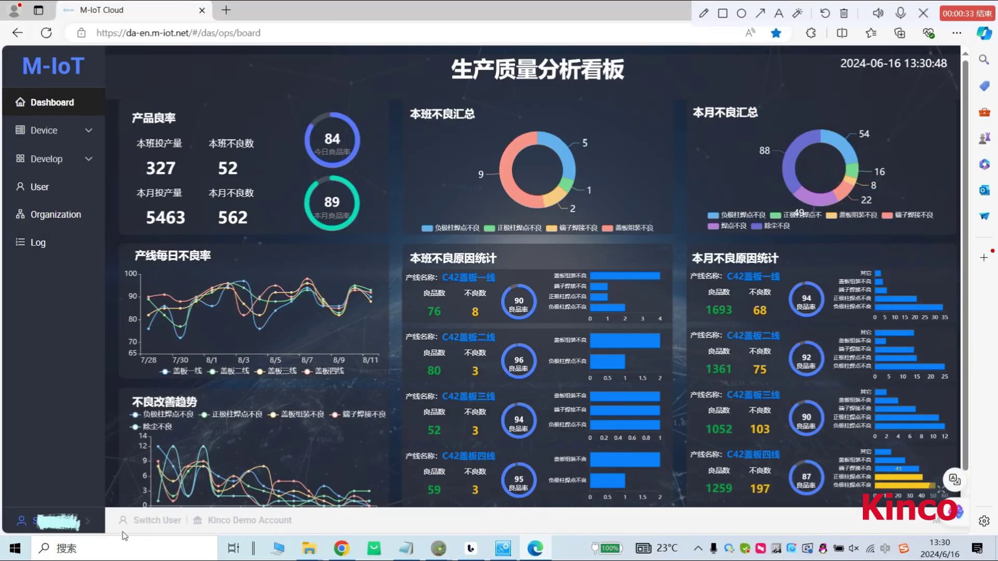
Under Develop > Model, add model shirley616 with machine type F070E.
{"action": "left_click", "coordinate": [73, 171]}
{"action": "left_click", "coordinate": [41, 186]}
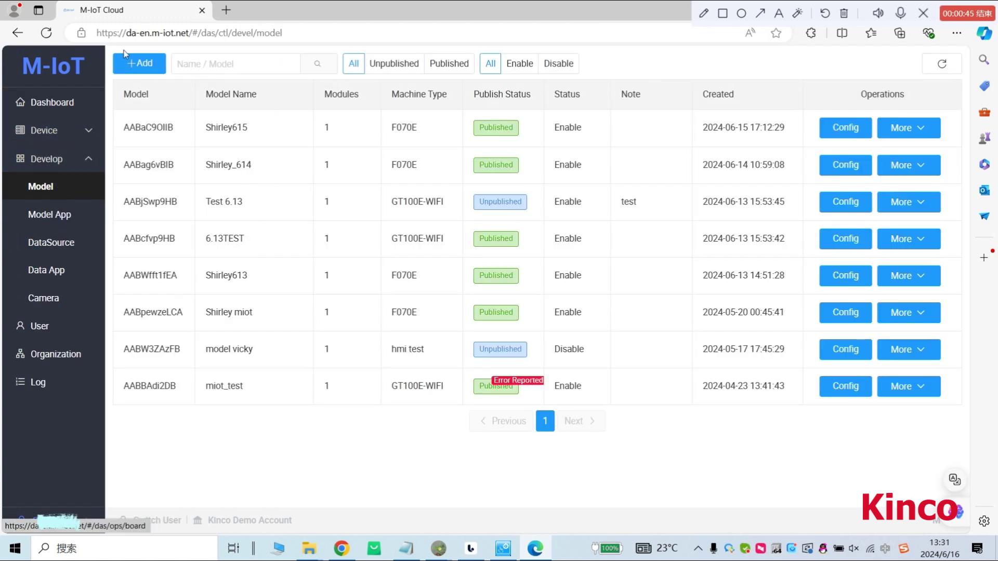
{"action": "left_click", "coordinate": [139, 65]}
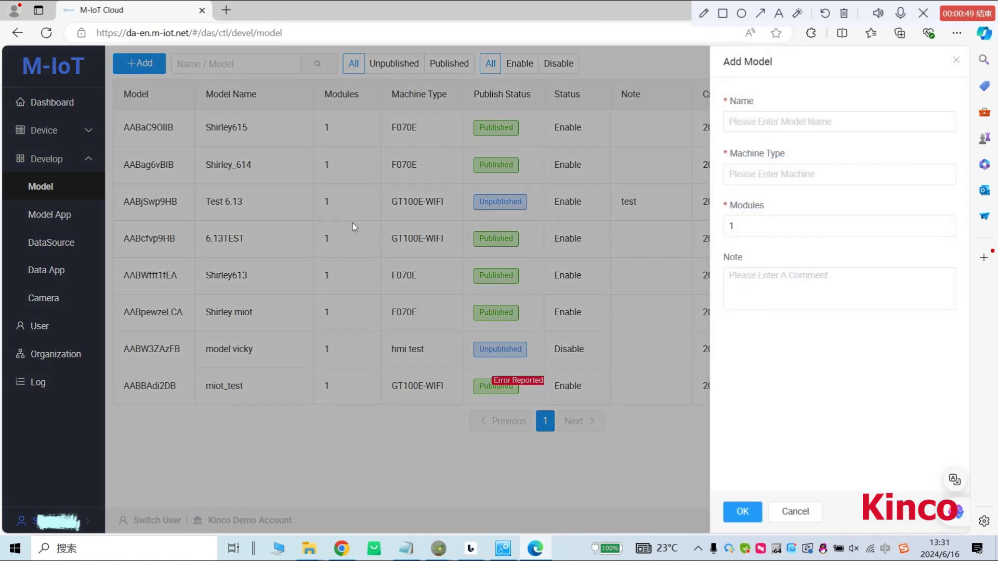
{"action": "left_click", "coordinate": [765, 118]}
{"action": "type", "text": "shirley"}
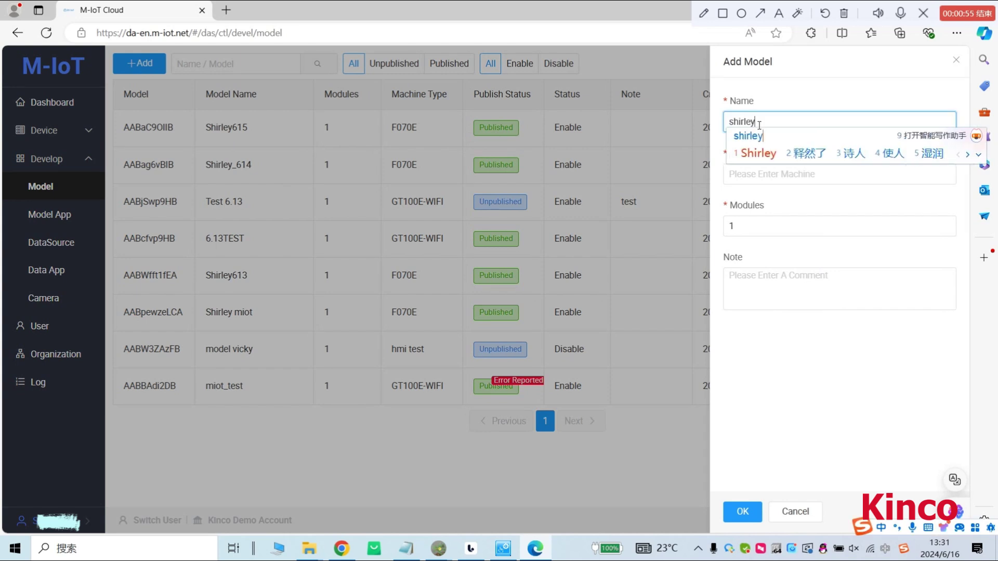
{"action": "key", "text": "Return"}
{"action": "type", "text": "616"}
{"action": "left_click", "coordinate": [750, 177]}
{"action": "type", "text": "F070E"}
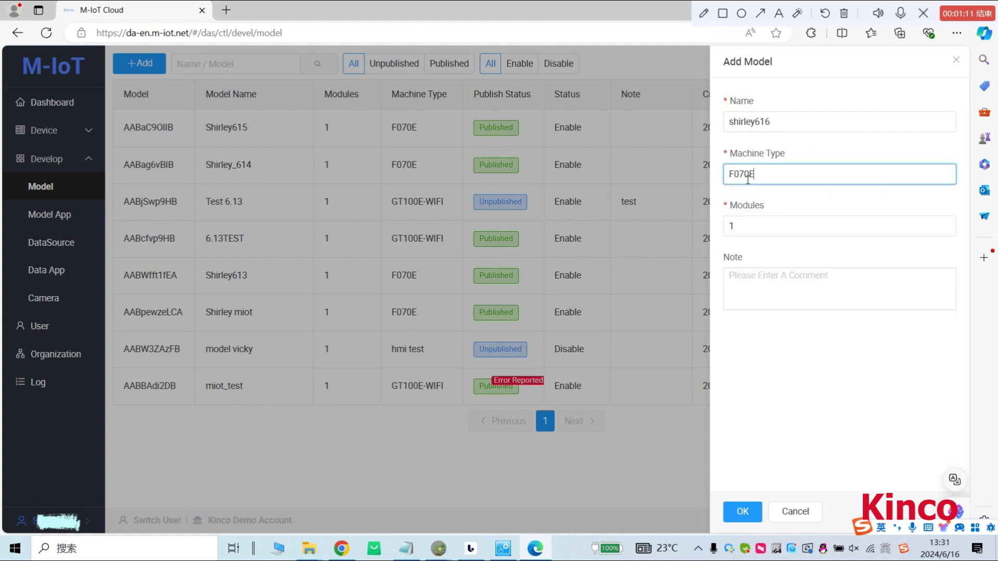
{"action": "left_click", "coordinate": [742, 512]}
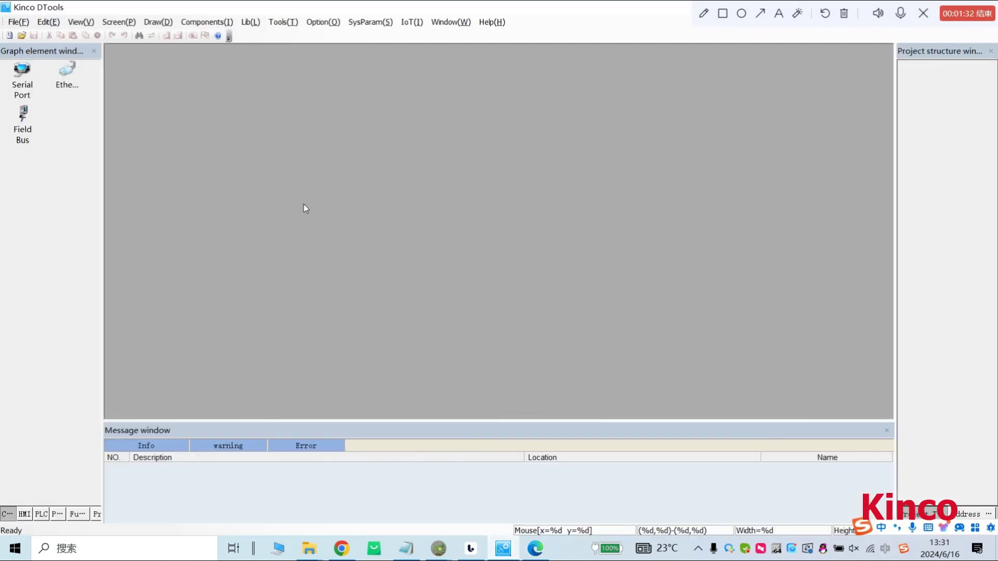
Create project Miot616 for an F070E HMI and finish the system parameter setup.
{"action": "left_click", "coordinate": [9, 36]}
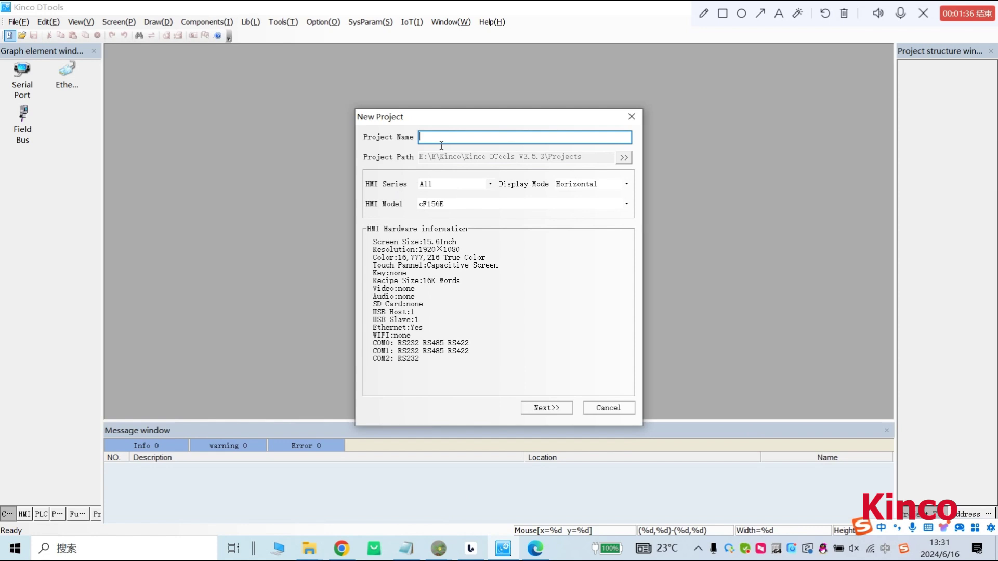
{"action": "type", "text": "Miot"}
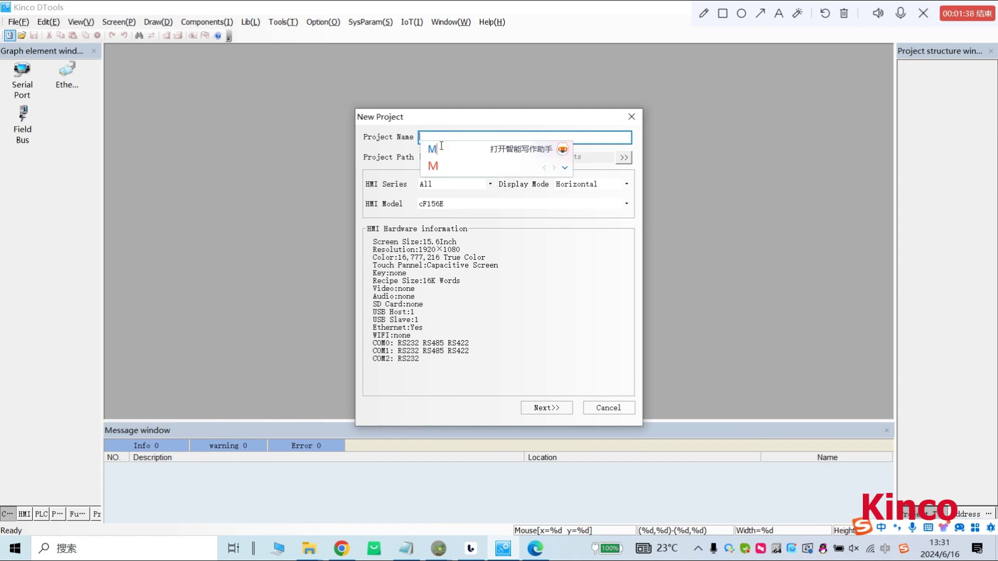
{"action": "type", "text": "616"}
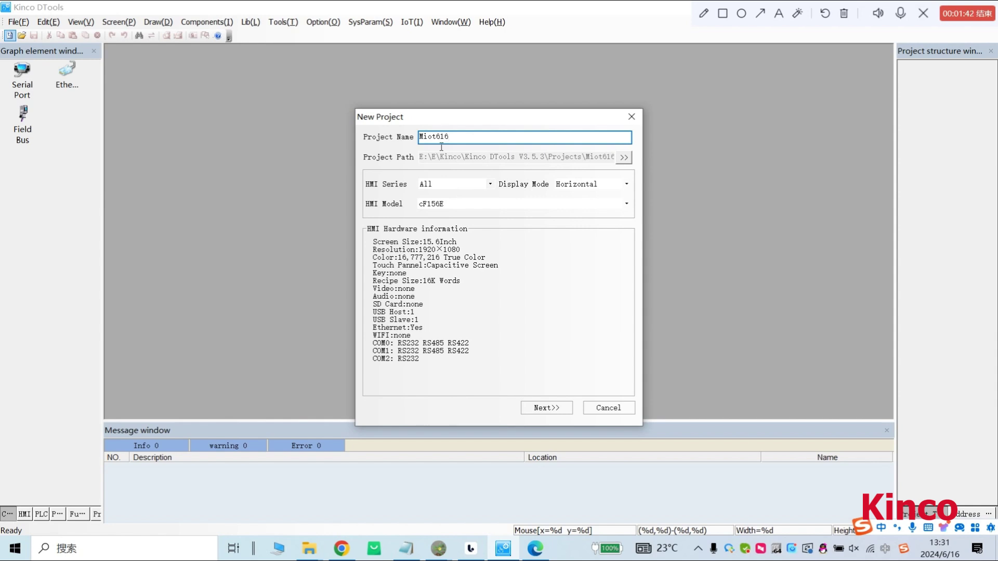
{"action": "left_click", "coordinate": [520, 203]}
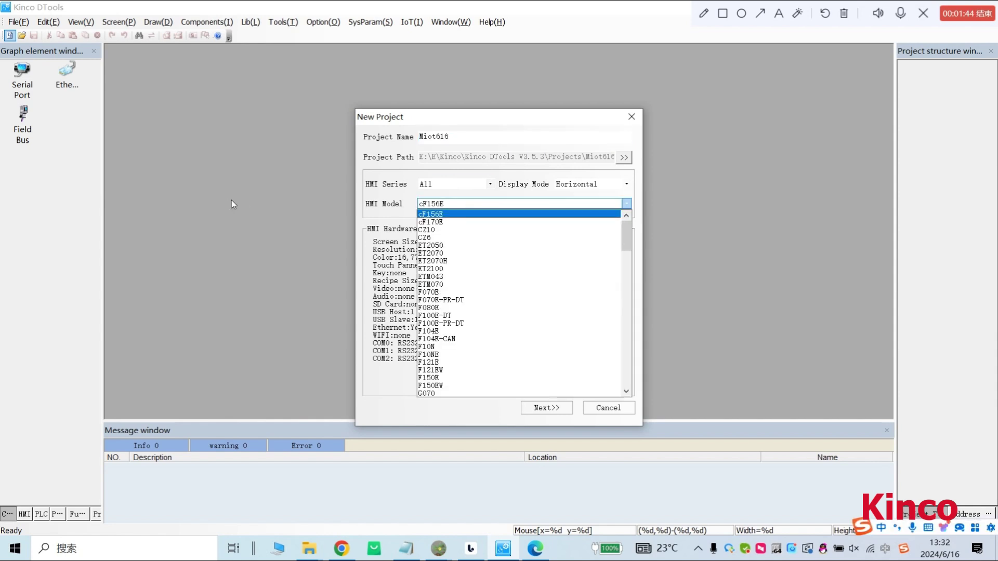
{"action": "left_click", "coordinate": [451, 292]}
{"action": "left_click", "coordinate": [537, 409]}
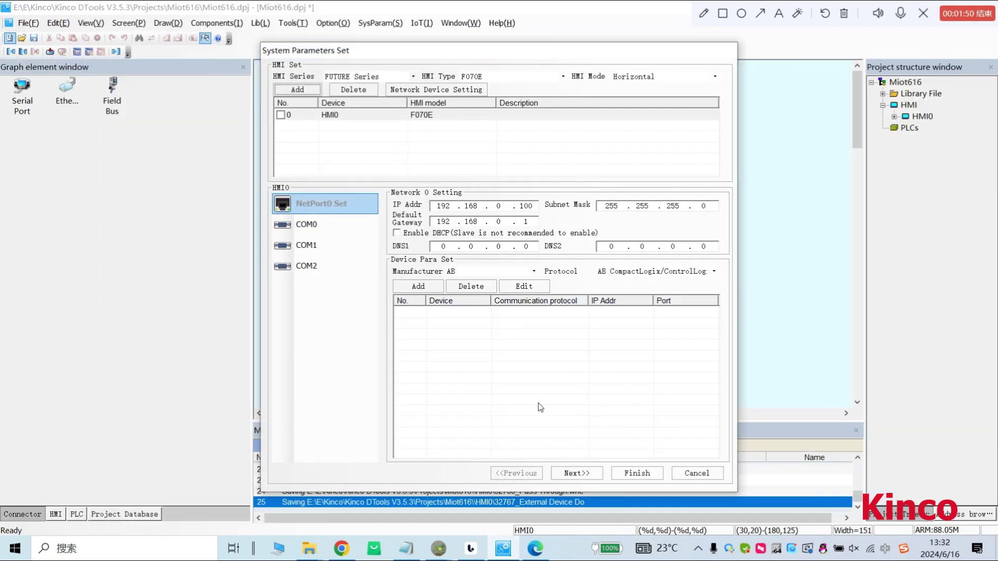
{"action": "left_click", "coordinate": [637, 472]}
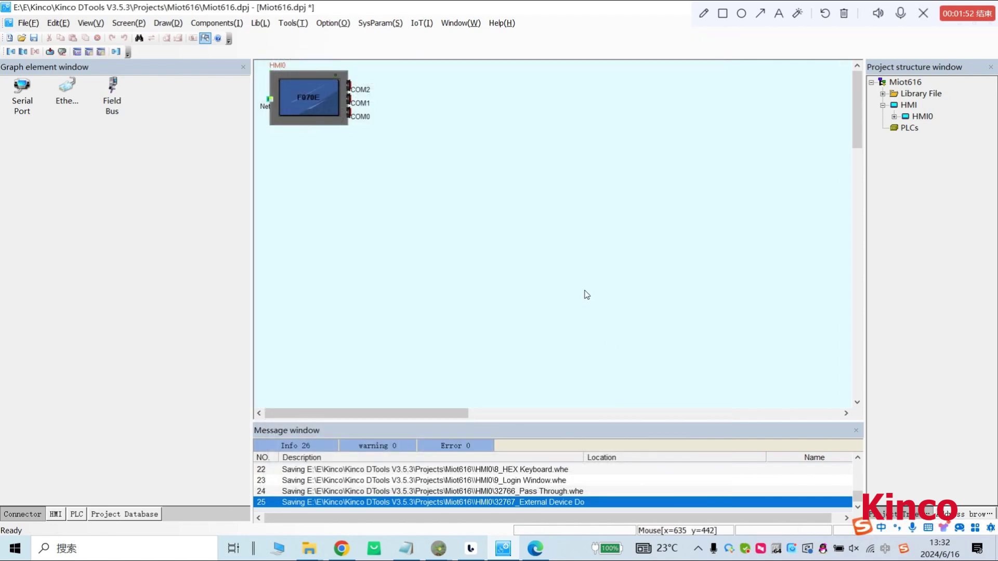
Enable MIOT for HMI0 and open its connection settings, then go back to M-IoT Cloud.
{"action": "left_click", "coordinate": [446, 24]}
{"action": "left_click", "coordinate": [486, 99]}
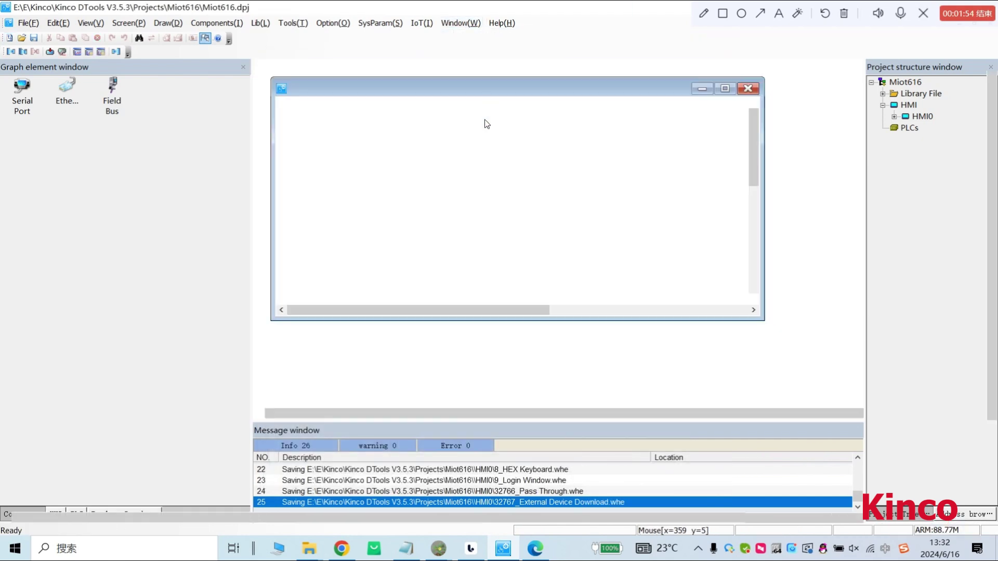
{"action": "left_click", "coordinate": [421, 23]}
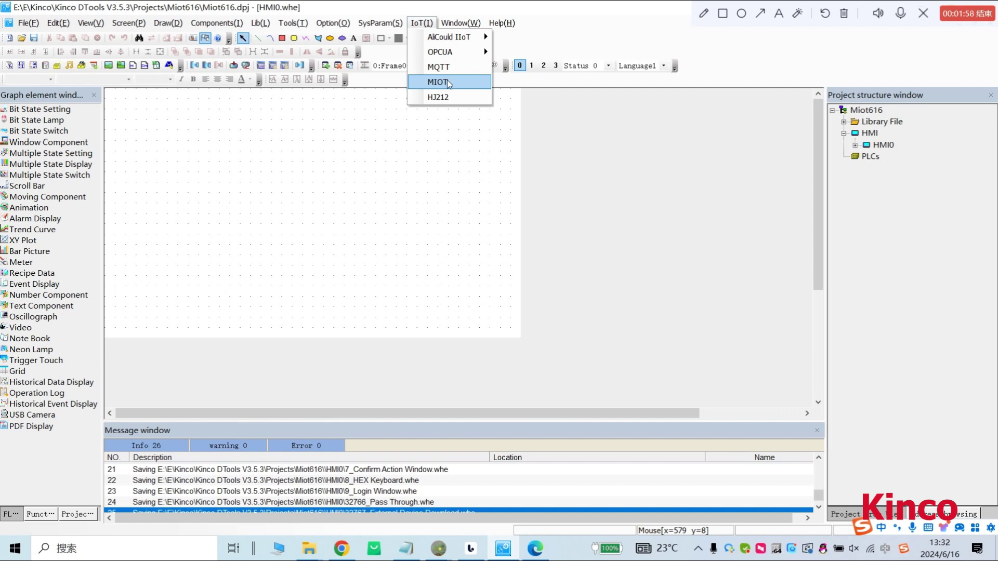
{"action": "left_click", "coordinate": [447, 81]}
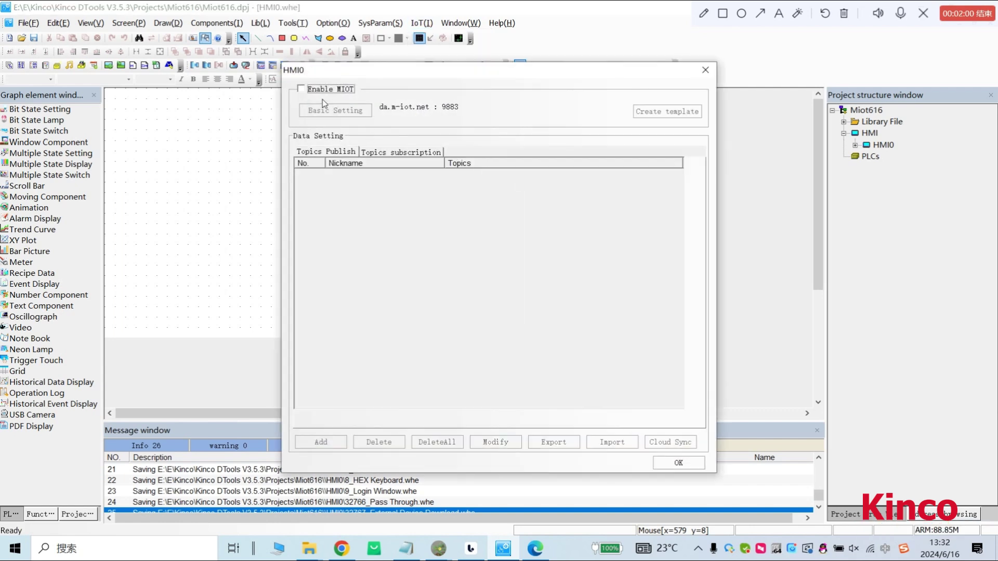
{"action": "left_click", "coordinate": [301, 90]}
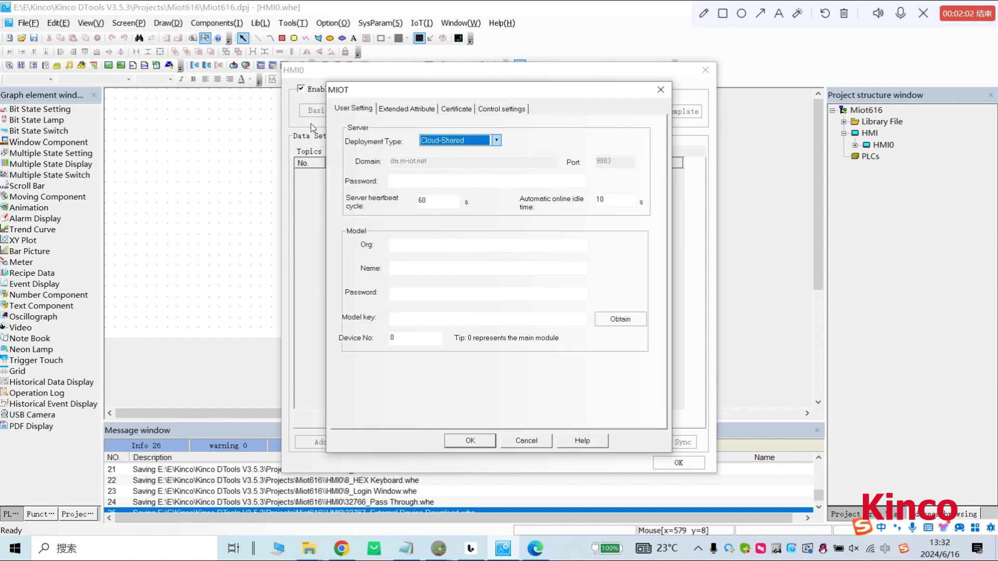
{"action": "left_click", "coordinate": [405, 185]}
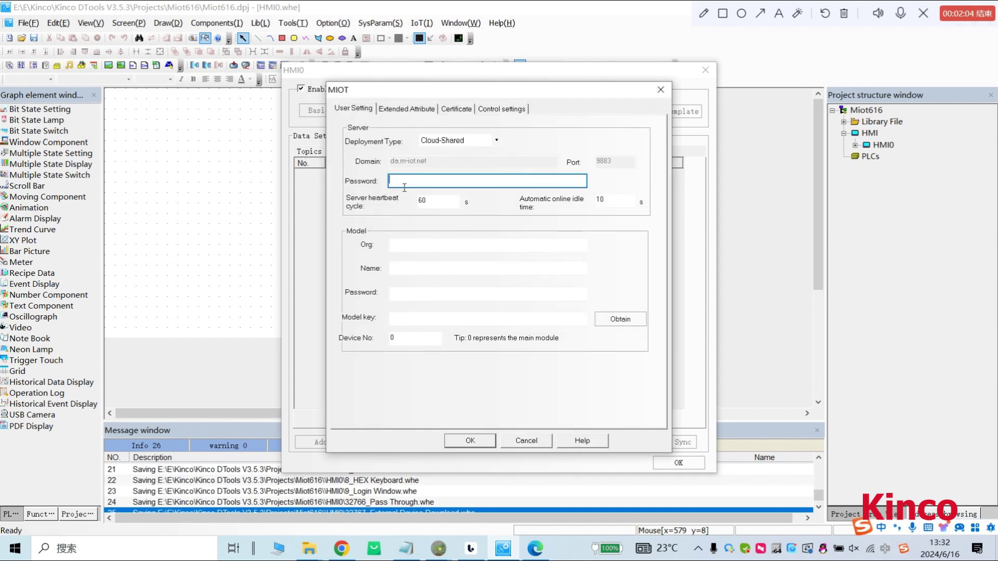
{"action": "left_click", "coordinate": [539, 552]}
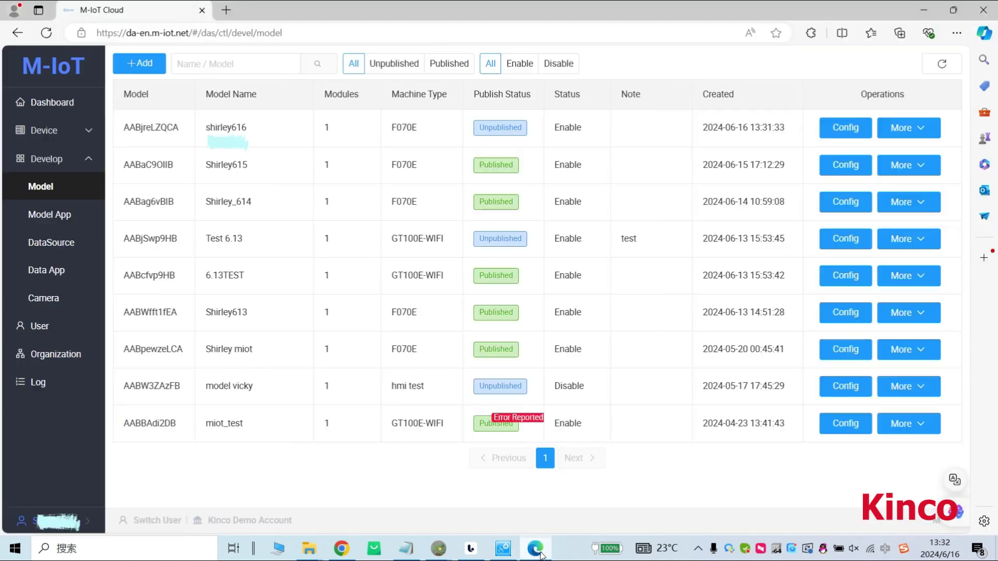
Copy the password from the profile's MQTT connection information into the MIOT server password.
{"action": "mouse_move", "coordinate": [98, 526]}
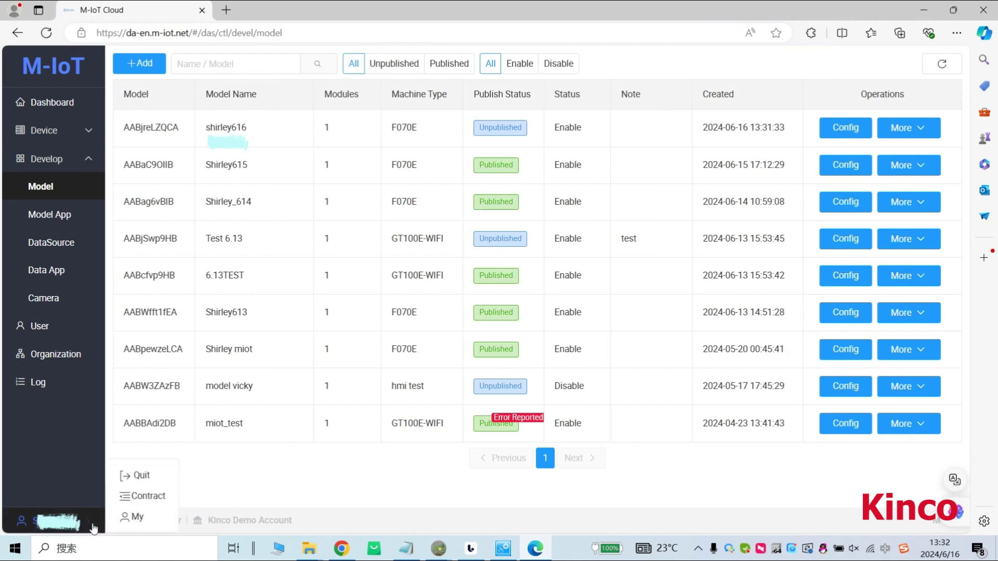
{"action": "left_click", "coordinate": [135, 517]}
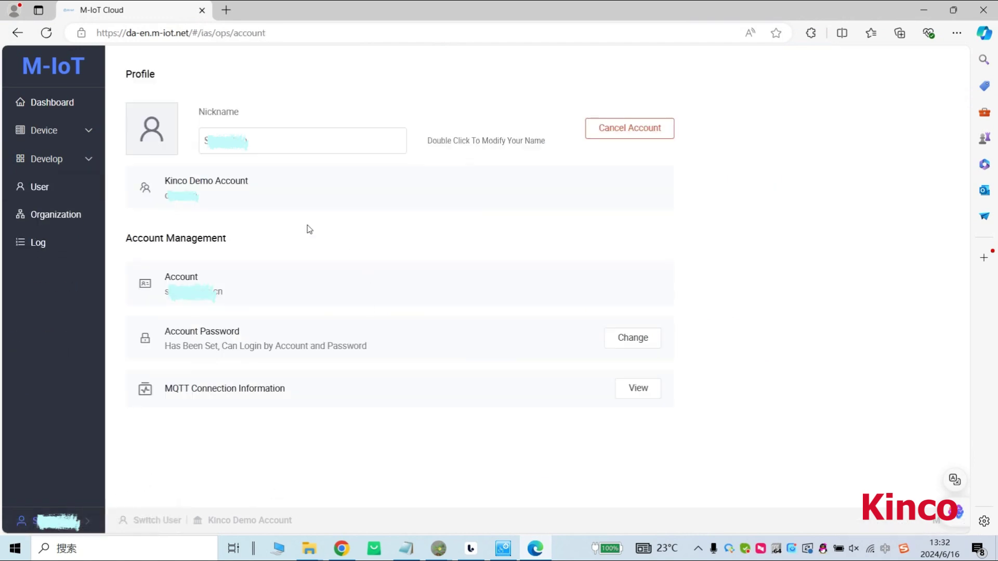
{"action": "left_click", "coordinate": [638, 390]}
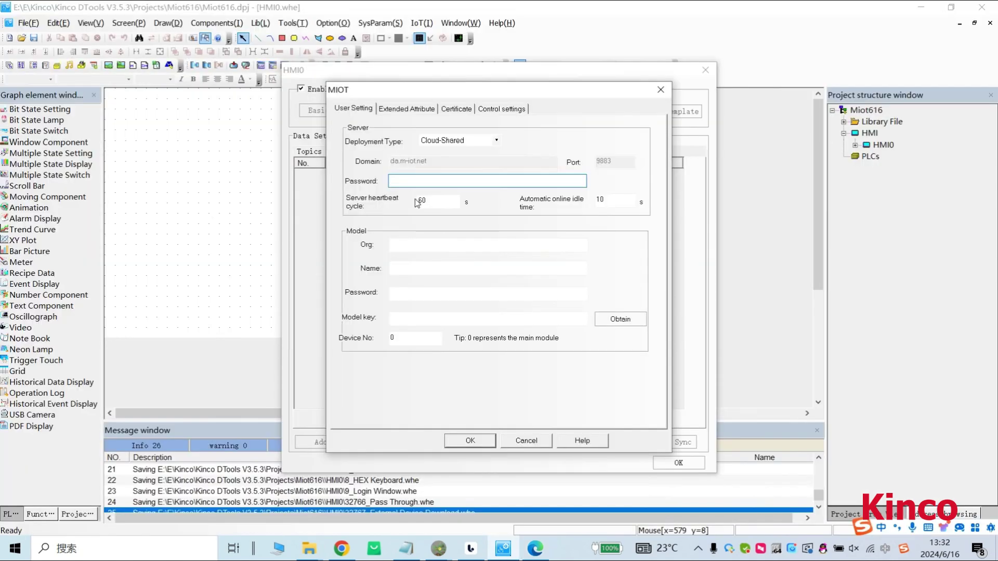
{"action": "left_click", "coordinate": [407, 183]}
{"action": "key", "text": "ctrl+v"}
Paste the organization, account name and account password into the MIOT settings.
{"action": "left_click", "coordinate": [404, 250]}
{"action": "key", "text": "ctrl+v"}
{"action": "left_click", "coordinate": [410, 273]}
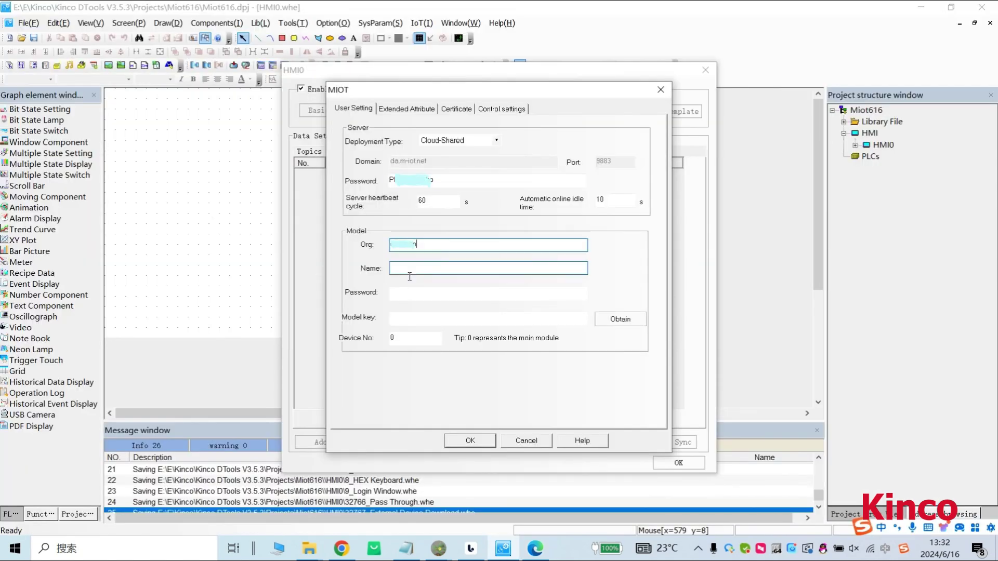
{"action": "key", "text": "ctrl+v"}
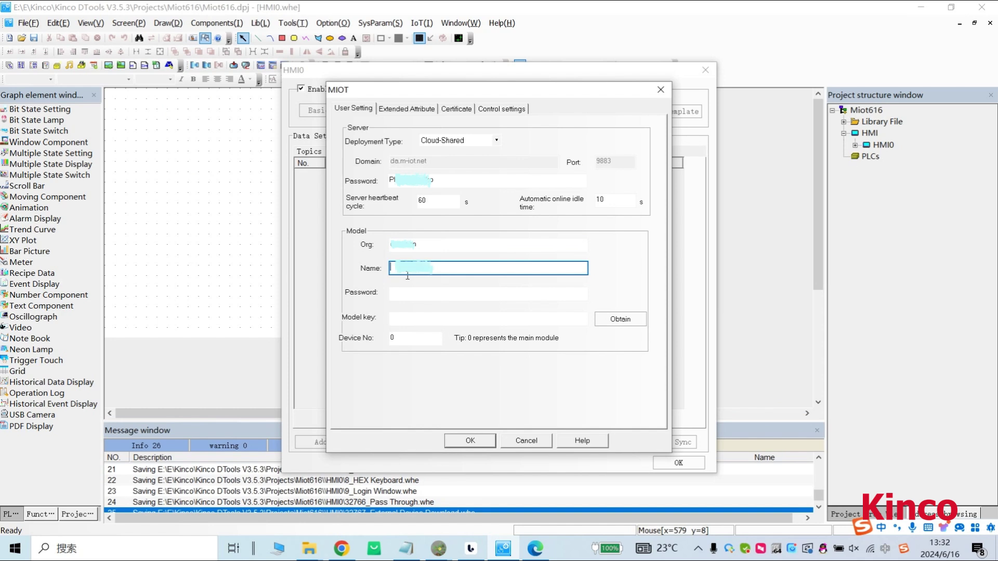
{"action": "left_click", "coordinate": [411, 294]}
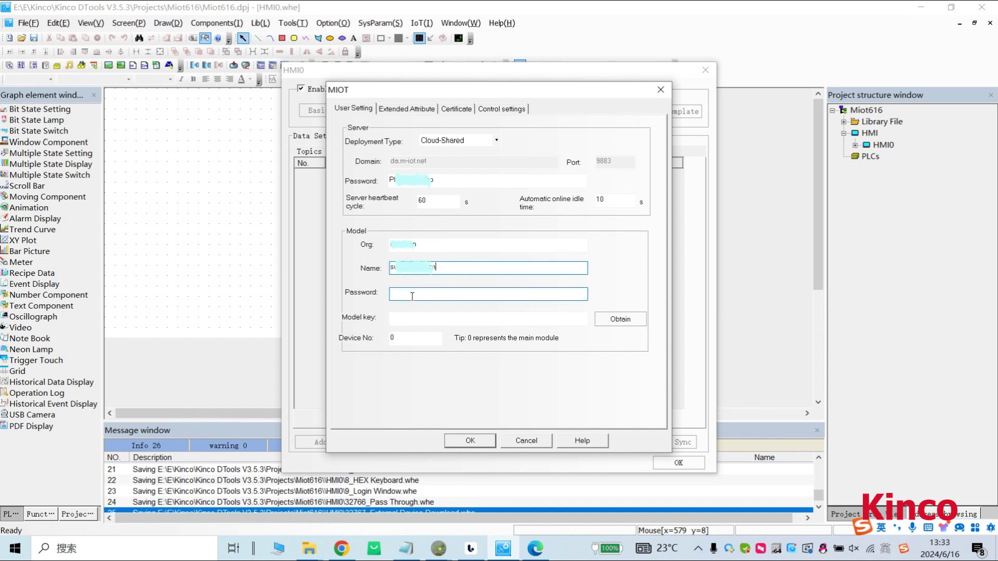
{"action": "key", "text": "ctrl+v"}
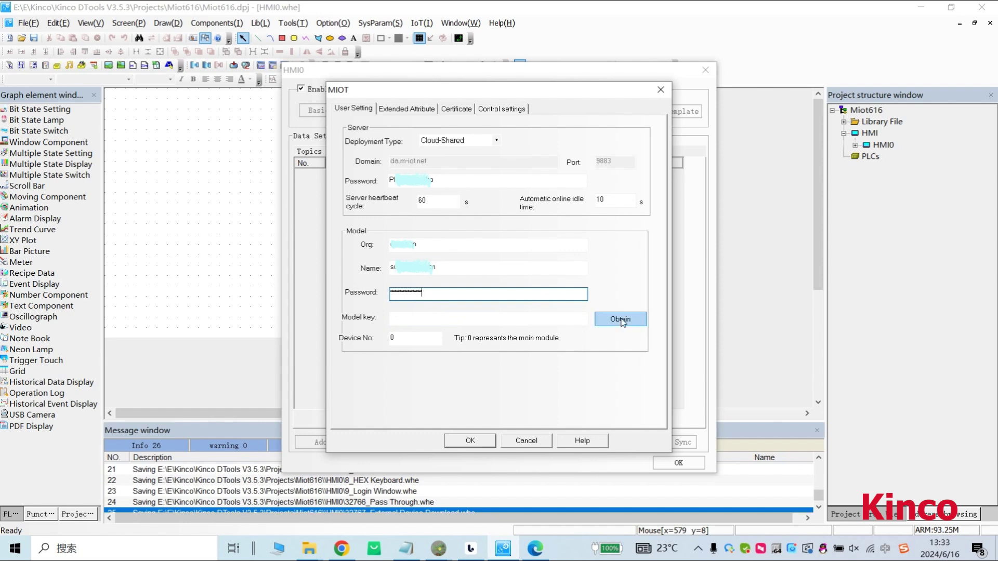
Fetch the cloud models, select shirley616, and confirm the MIOT connection settings.
{"action": "left_click", "coordinate": [621, 320]}
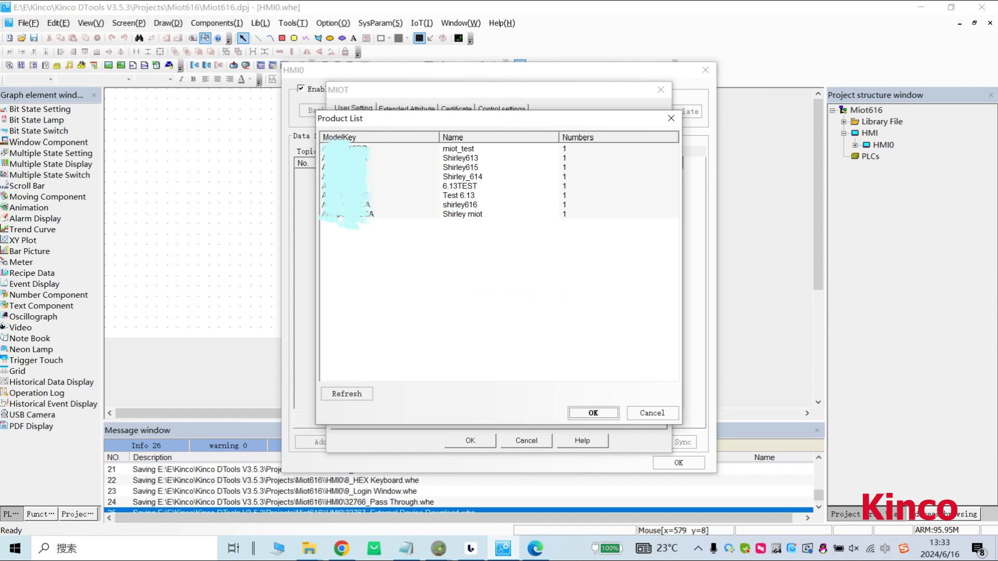
{"action": "left_click", "coordinate": [460, 205]}
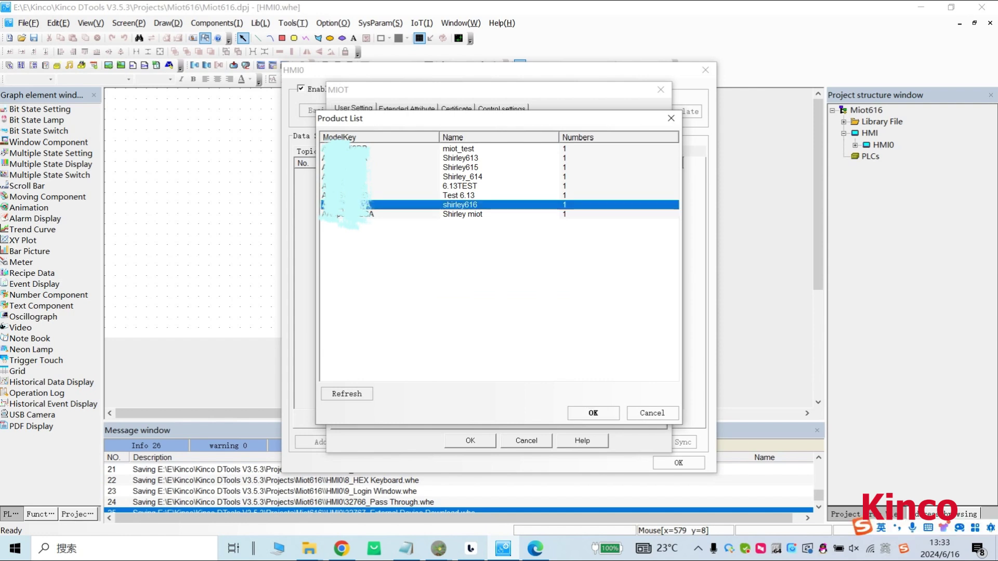
{"action": "left_click", "coordinate": [593, 413]}
{"action": "left_click", "coordinate": [429, 325]}
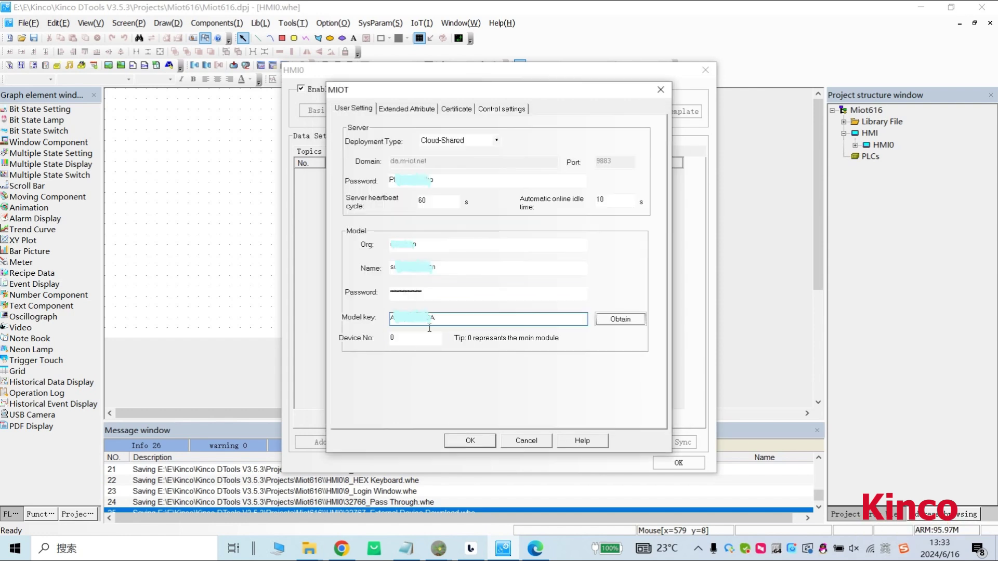
{"action": "left_click", "coordinate": [469, 441]}
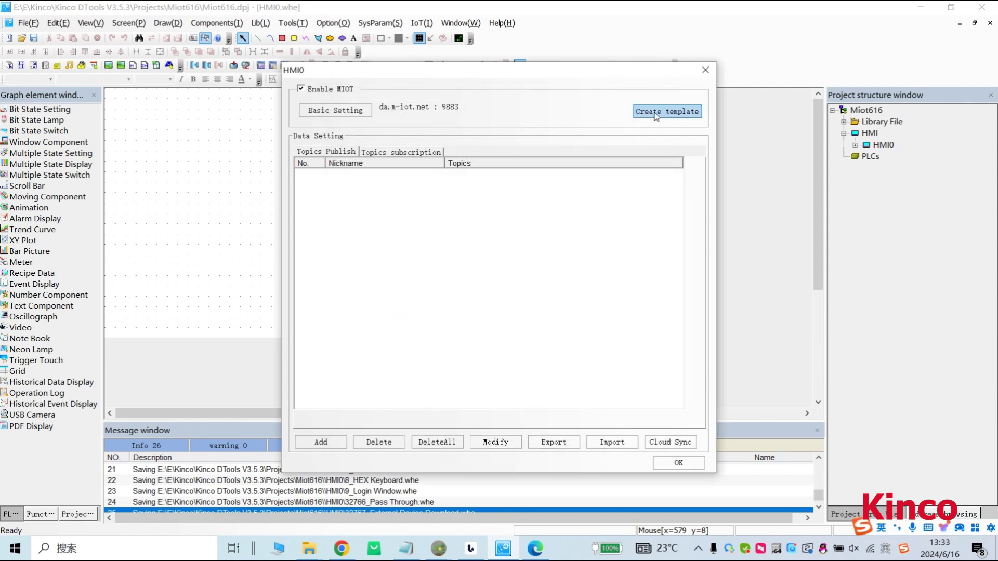
Import the five-topic MIoT template and delete mach_sts from the 设备基础参数 topic.
{"action": "left_click", "coordinate": [655, 113]}
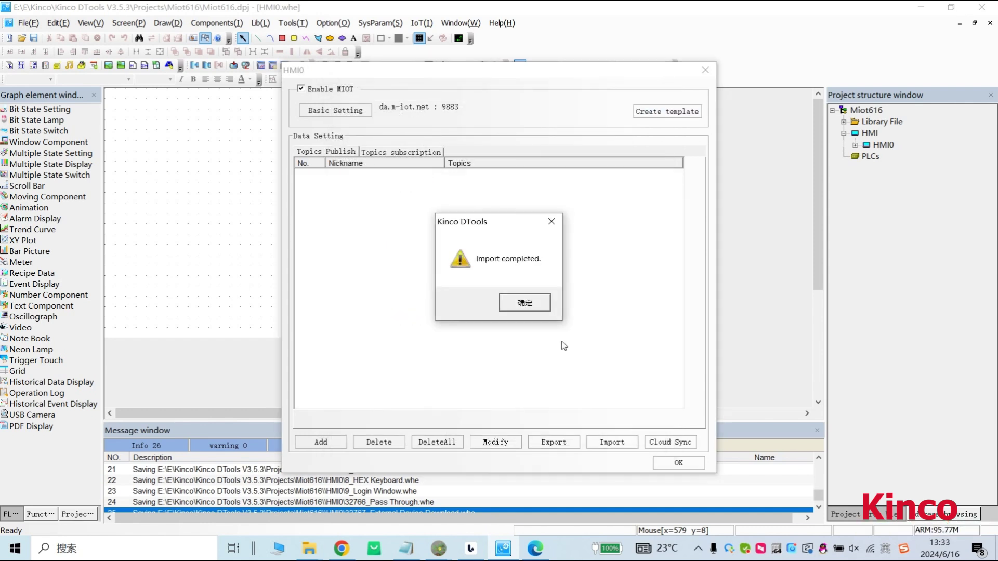
{"action": "left_click", "coordinate": [516, 306]}
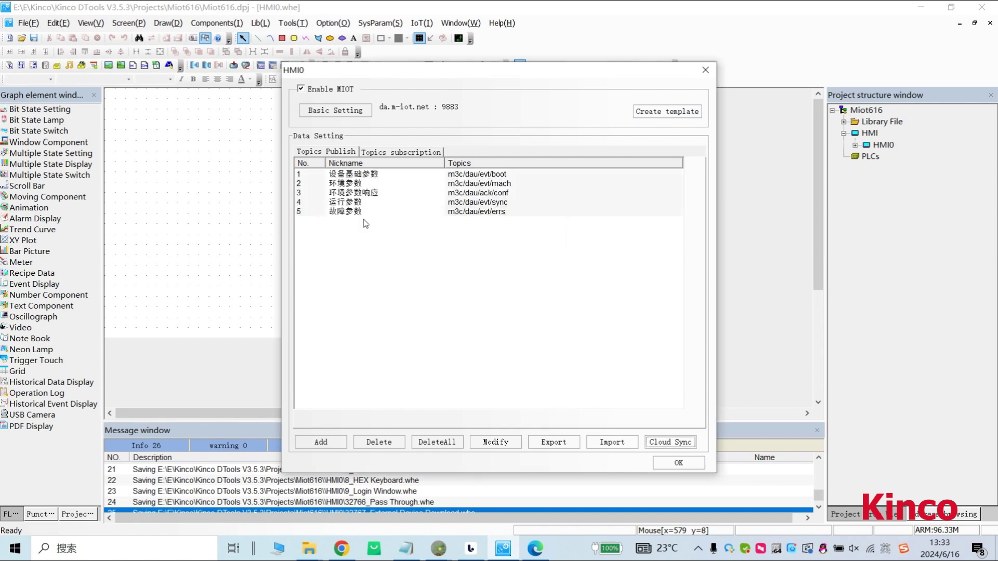
{"action": "double_click", "coordinate": [366, 175]}
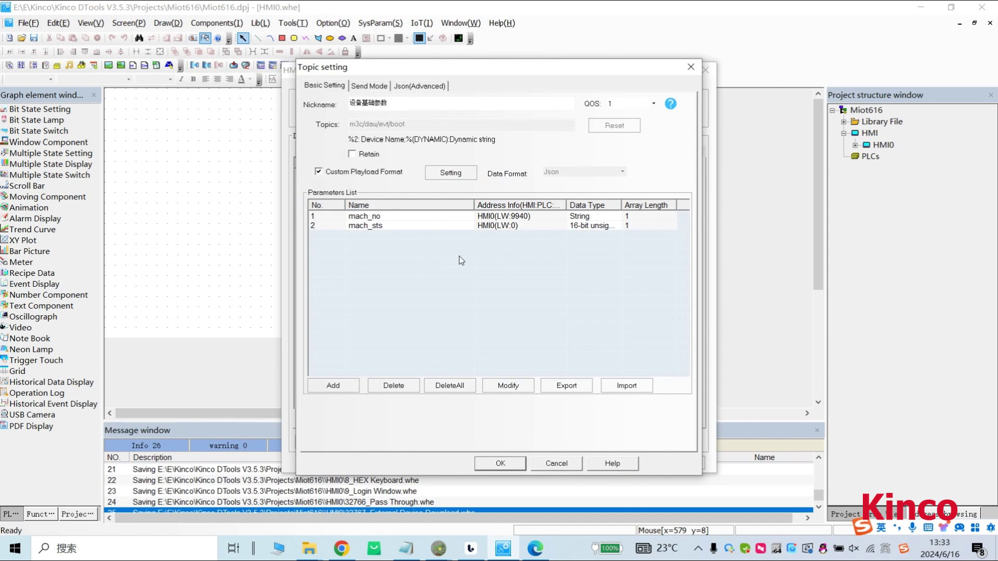
{"action": "left_click", "coordinate": [371, 217]}
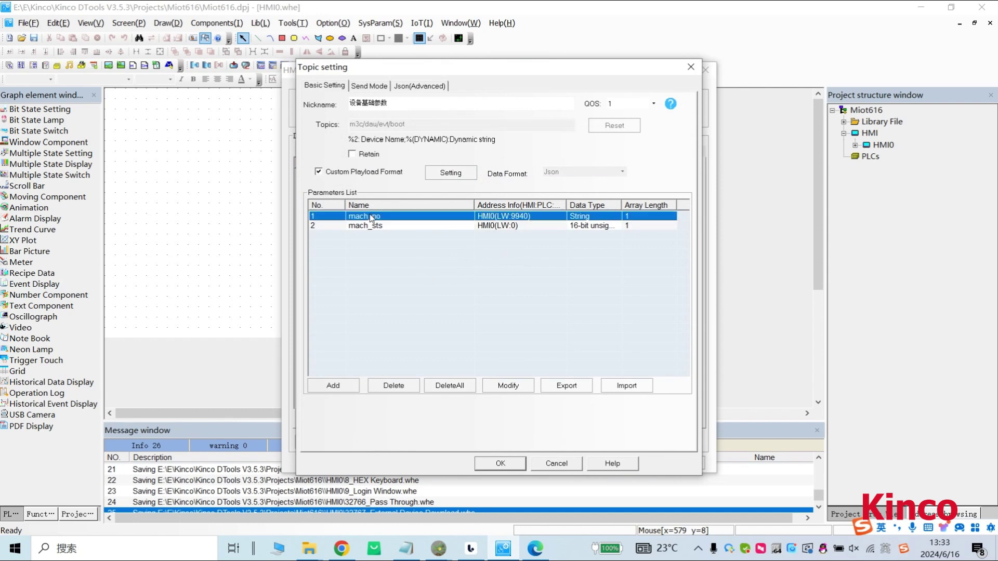
{"action": "left_click", "coordinate": [494, 228]}
{"action": "left_click", "coordinate": [394, 385]}
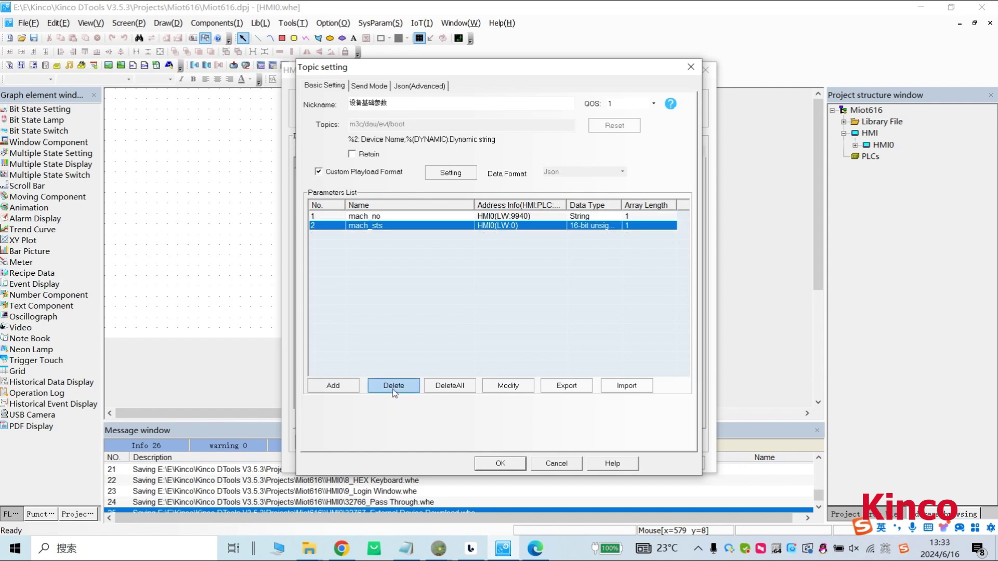
{"action": "left_click", "coordinate": [540, 302]}
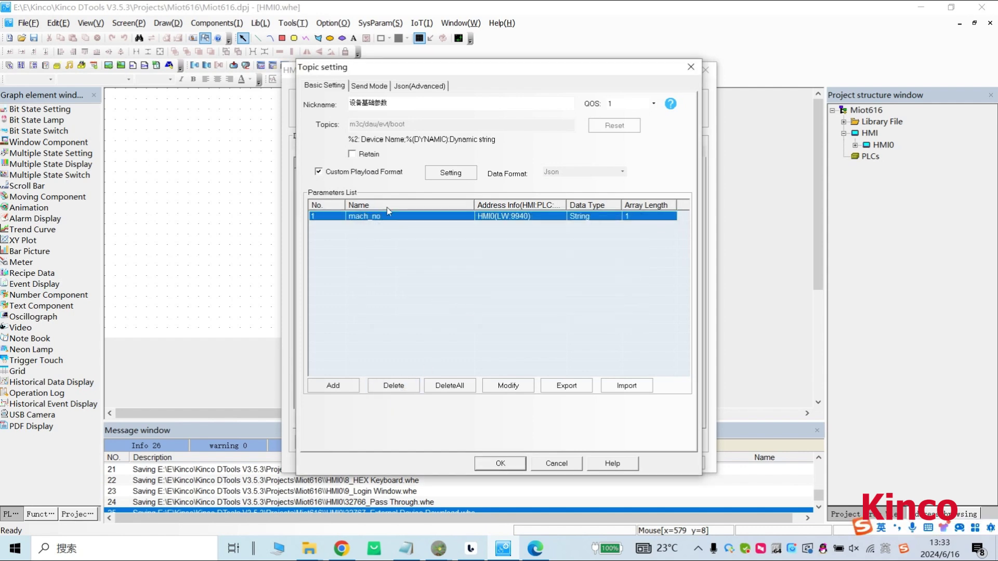
Add a word parameter LW20, described LW20, at address LW20 to the 运行参数 topic.
{"action": "left_click", "coordinate": [501, 464]}
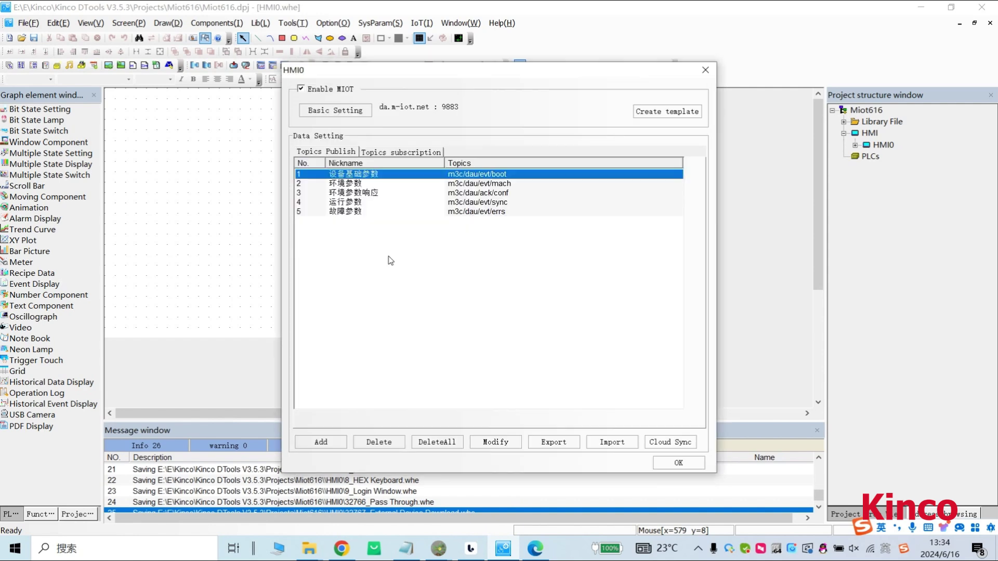
{"action": "left_click", "coordinate": [349, 203]}
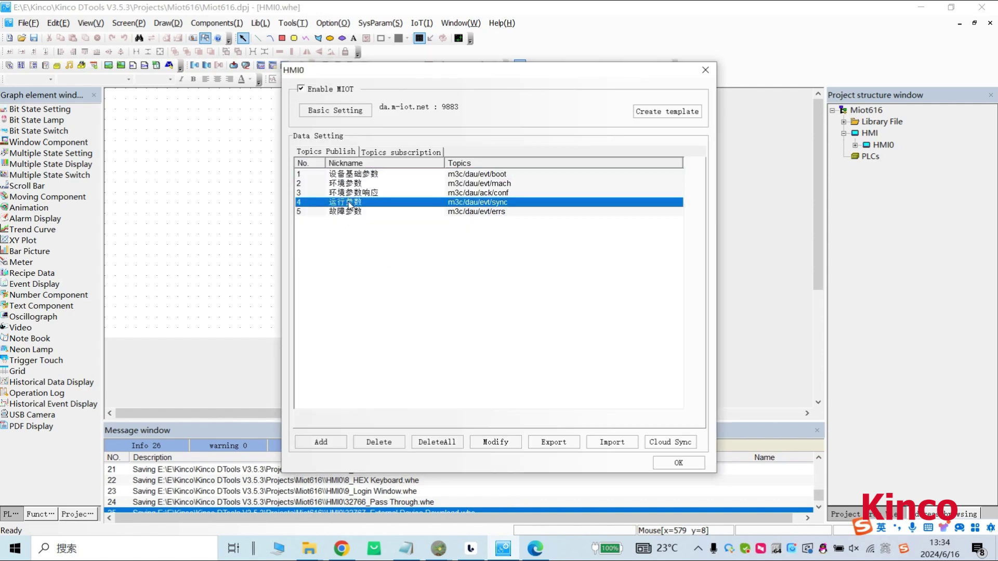
{"action": "double_click", "coordinate": [348, 204]}
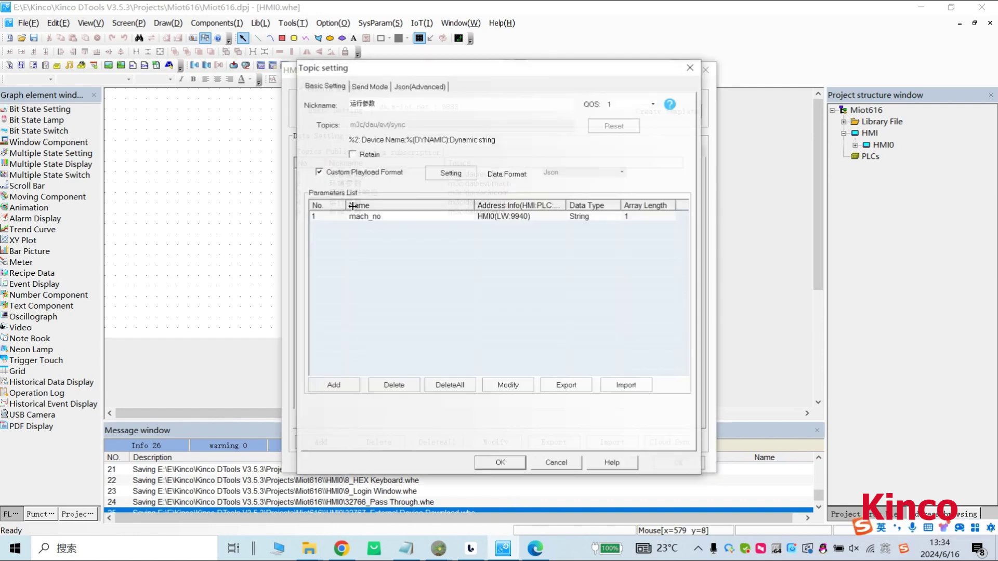
{"action": "left_click", "coordinate": [502, 218]}
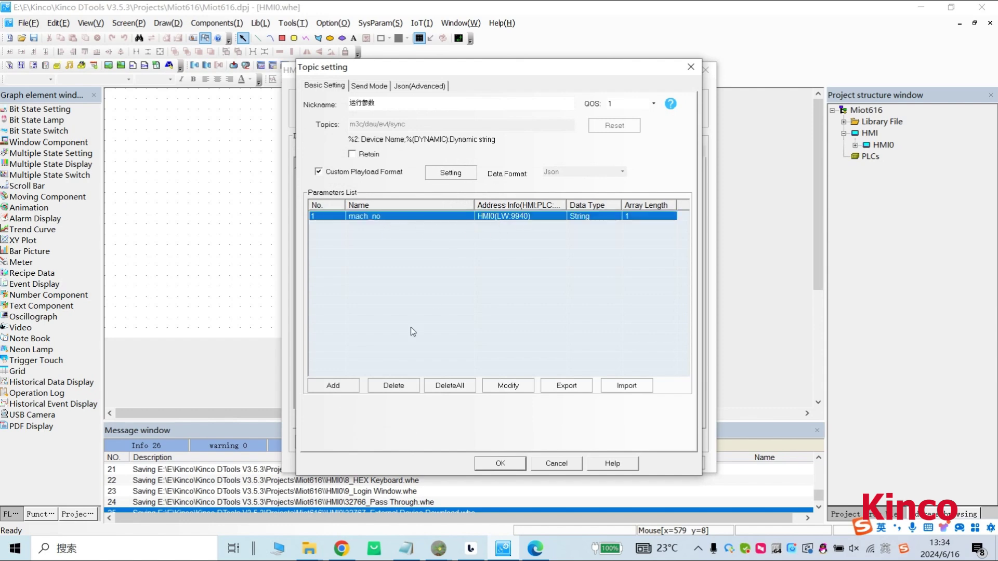
{"action": "left_click", "coordinate": [332, 385]}
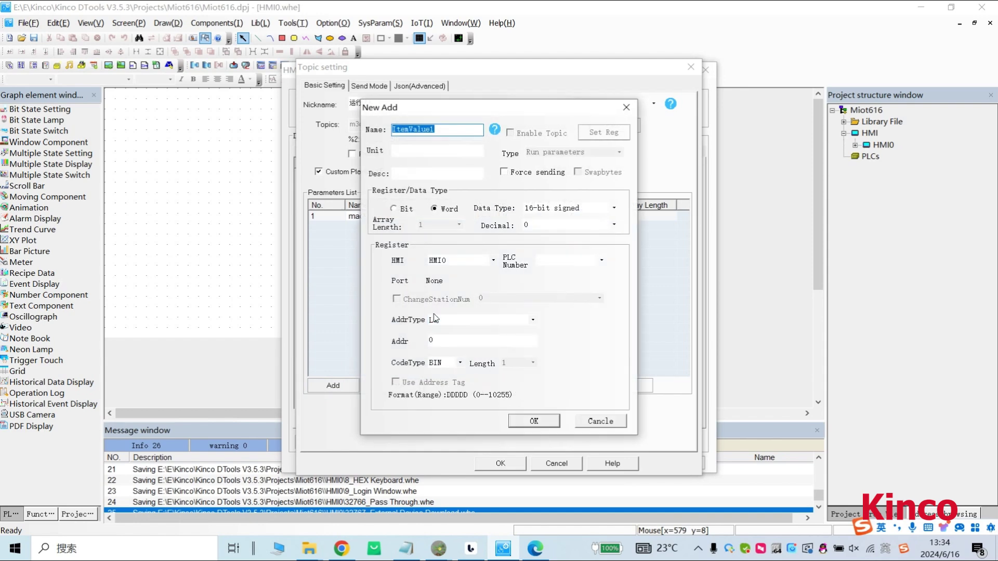
{"action": "type", "text": "LW20"}
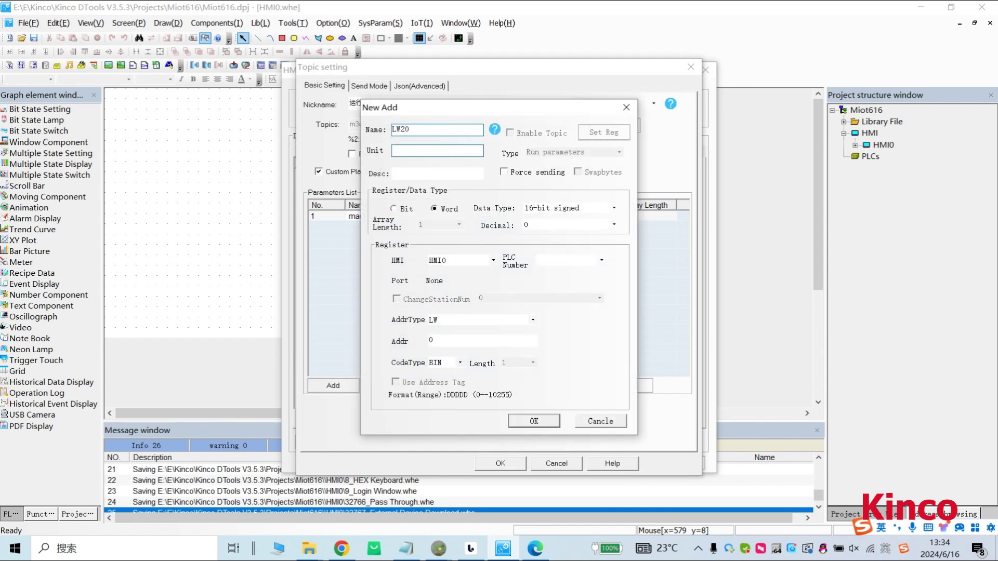
{"action": "key", "text": "shift+Left"}
{"action": "left_click", "coordinate": [406, 174]}
{"action": "type", "text": "LW20"}
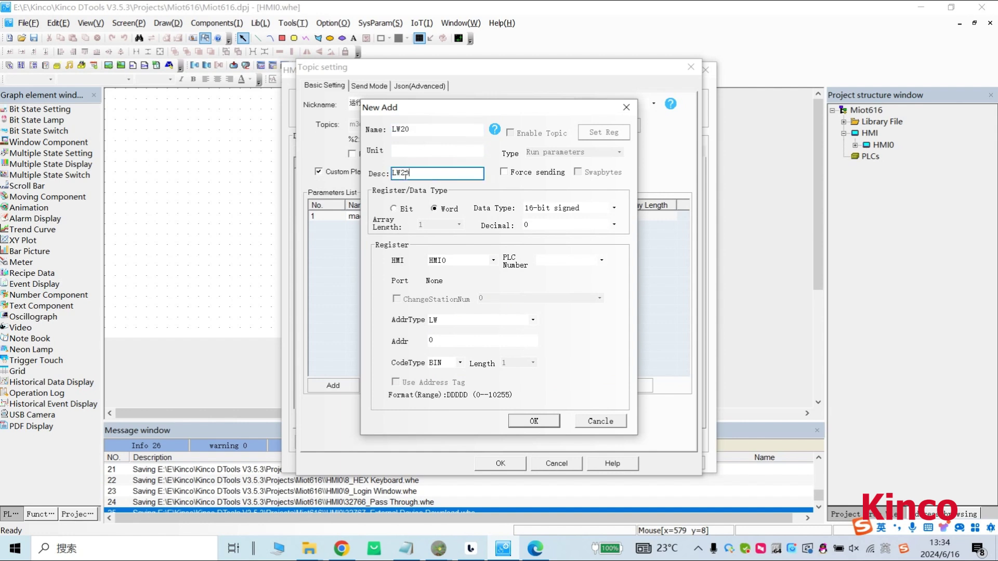
{"action": "left_click", "coordinate": [457, 341]}
{"action": "left_click", "coordinate": [450, 344]}
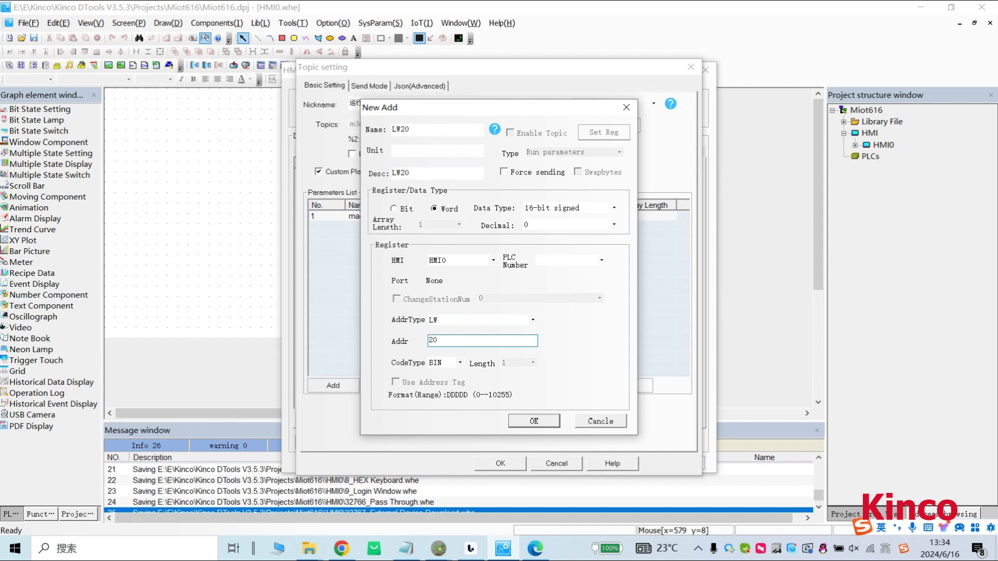
{"action": "left_click", "coordinate": [546, 422]}
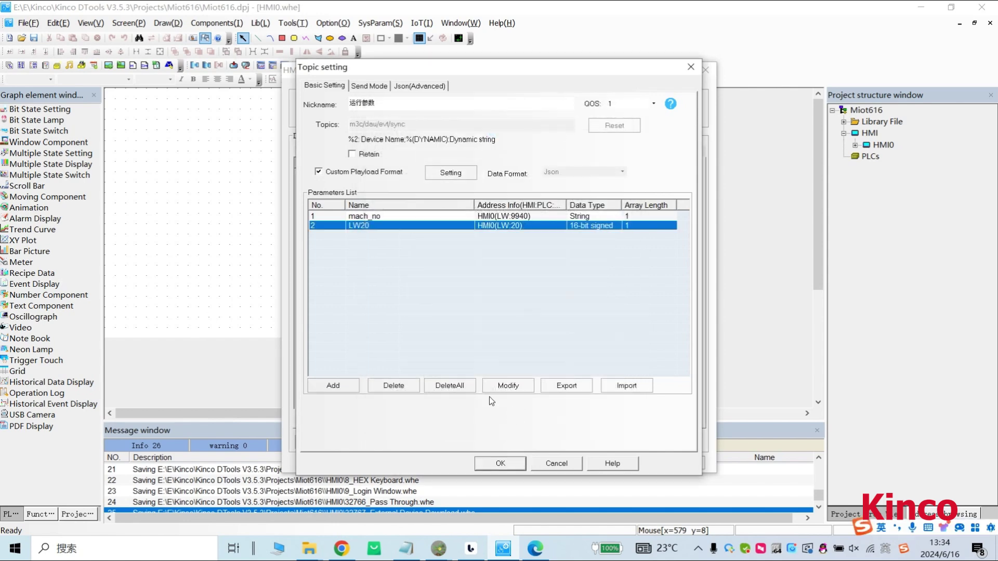
Add a bit parameter LB20, described LB20, at address LB20, then save the topic.
{"action": "left_click", "coordinate": [340, 387]}
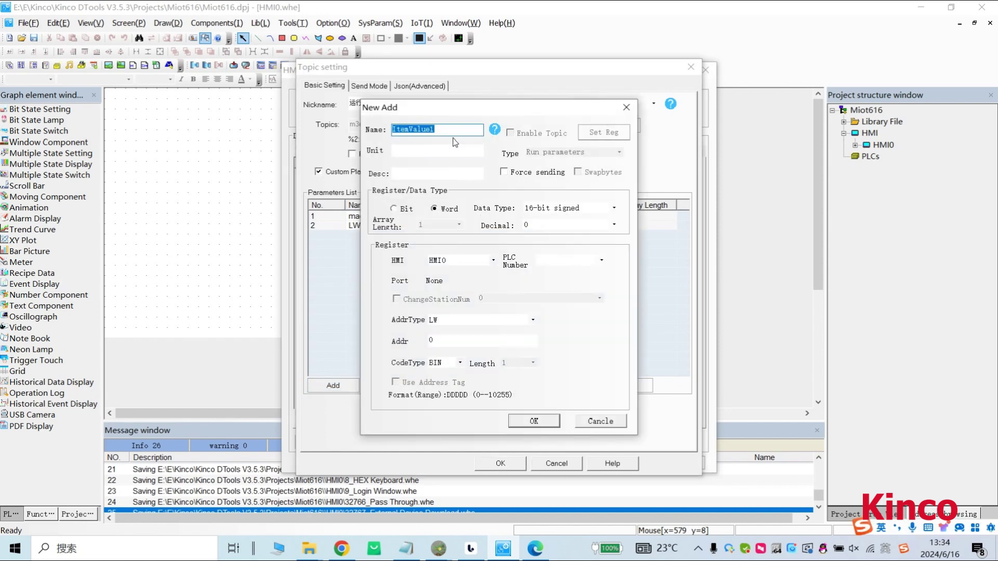
{"action": "type", "text": "LB"}
{"action": "double_click", "coordinate": [425, 132]}
{"action": "key", "text": "ctrl+c"}
{"action": "left_click", "coordinate": [423, 174]}
{"action": "key", "text": "ctrl+v"}
{"action": "left_click", "coordinate": [394, 208]}
{"action": "double_click", "coordinate": [452, 341]}
{"action": "type", "text": "20"}
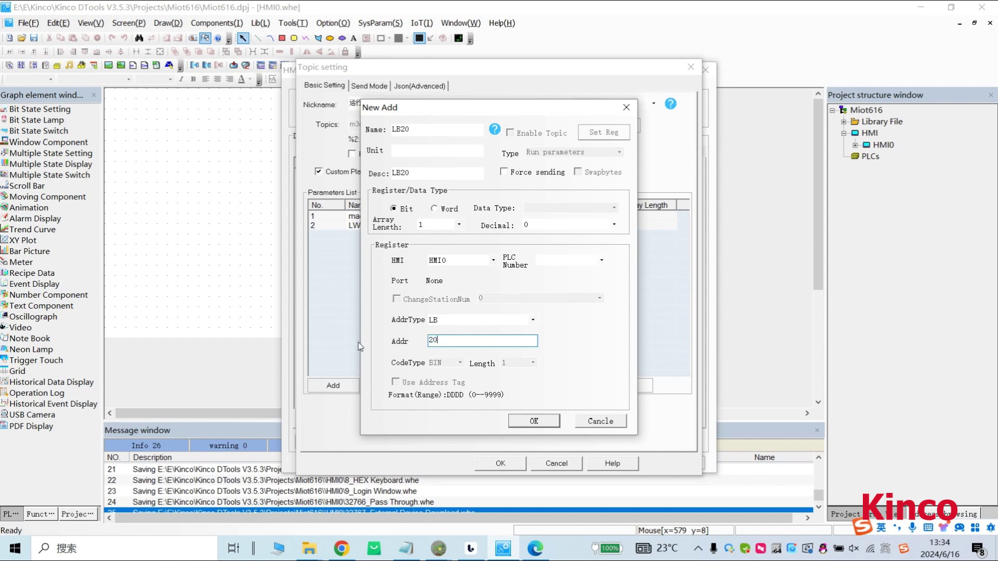
{"action": "left_click", "coordinate": [532, 420]}
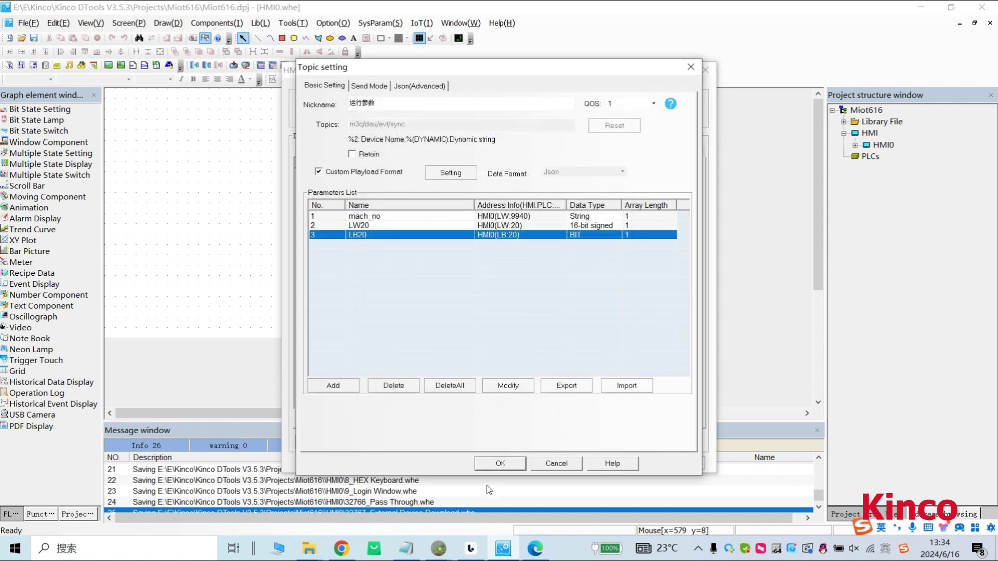
{"action": "left_click", "coordinate": [499, 463]}
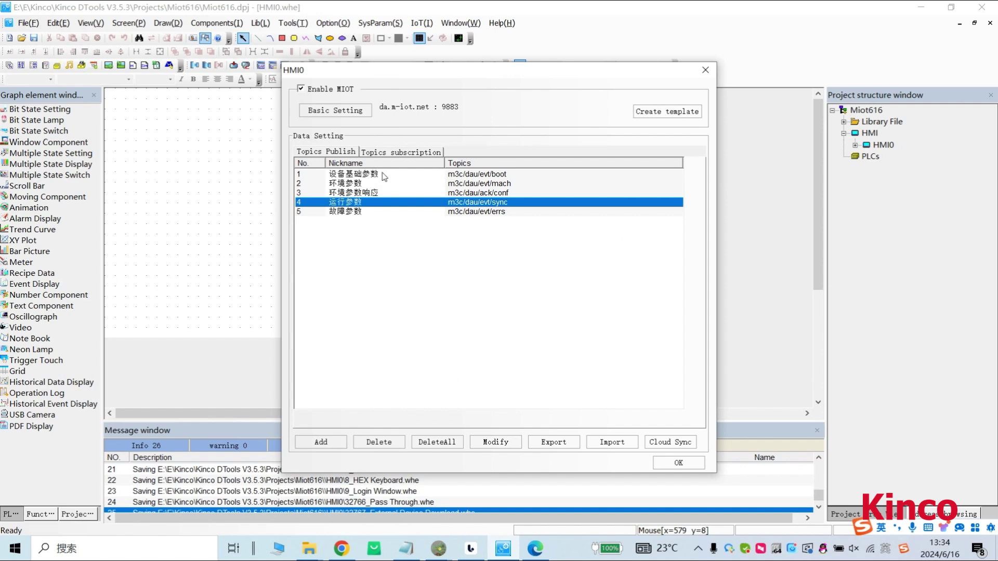
In the 环境参数订阅 subscription, make req a bit register at LB50.
{"action": "left_click", "coordinate": [393, 152]}
{"action": "left_click", "coordinate": [376, 174]}
{"action": "double_click", "coordinate": [376, 174]}
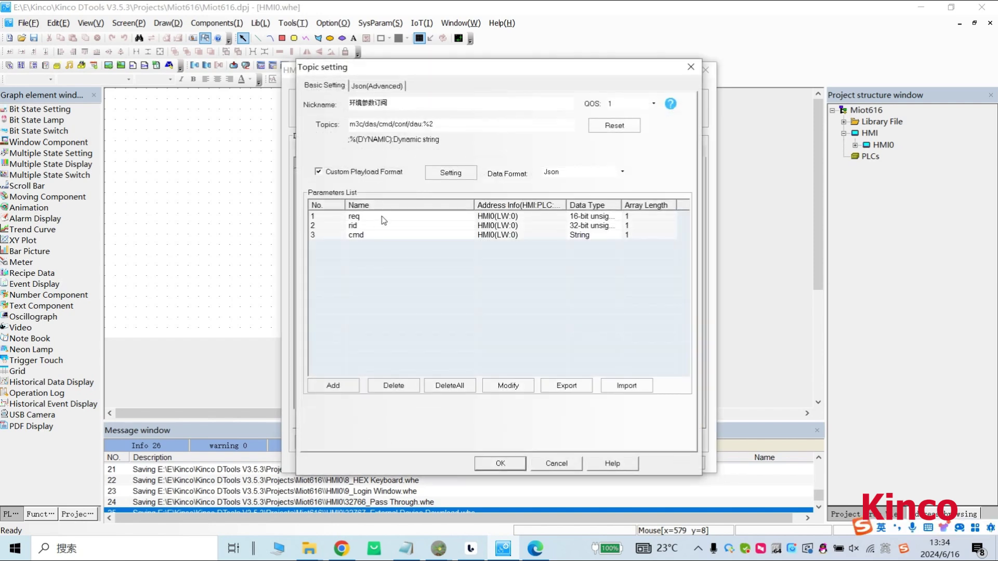
{"action": "left_click", "coordinate": [497, 218]}
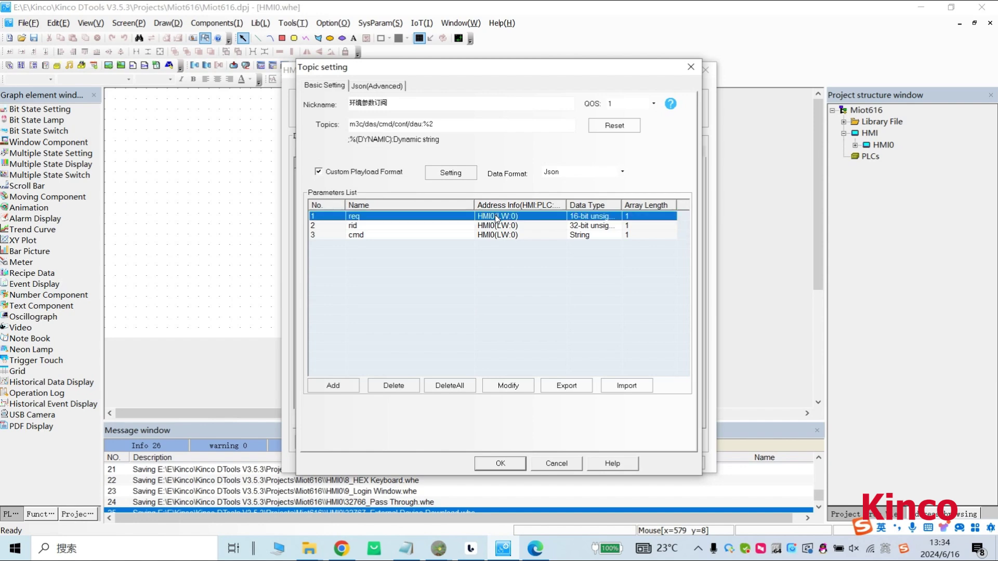
{"action": "double_click", "coordinate": [495, 215]}
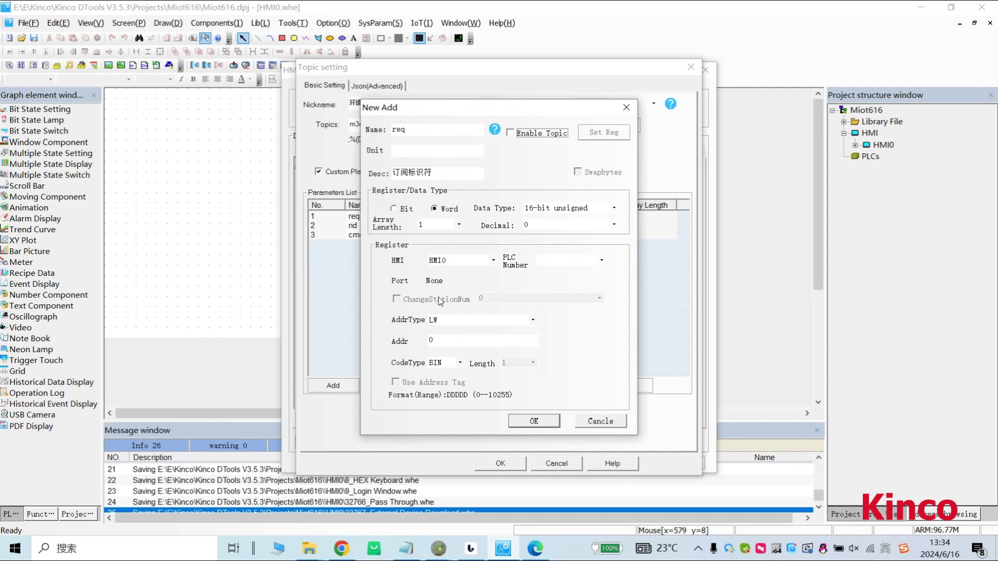
{"action": "left_click", "coordinate": [395, 209]}
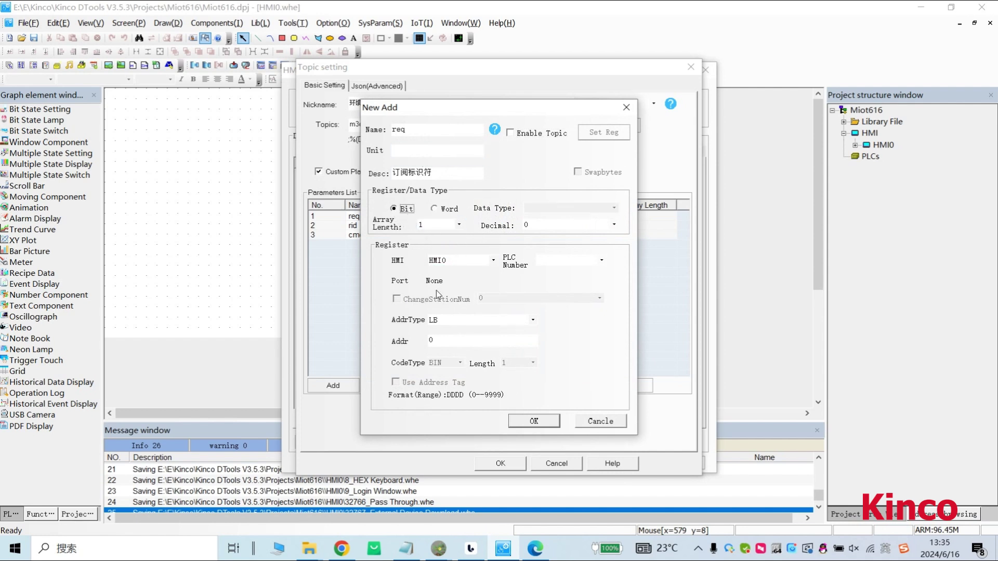
{"action": "left_click", "coordinate": [450, 341]}
{"action": "type", "text": "5"}
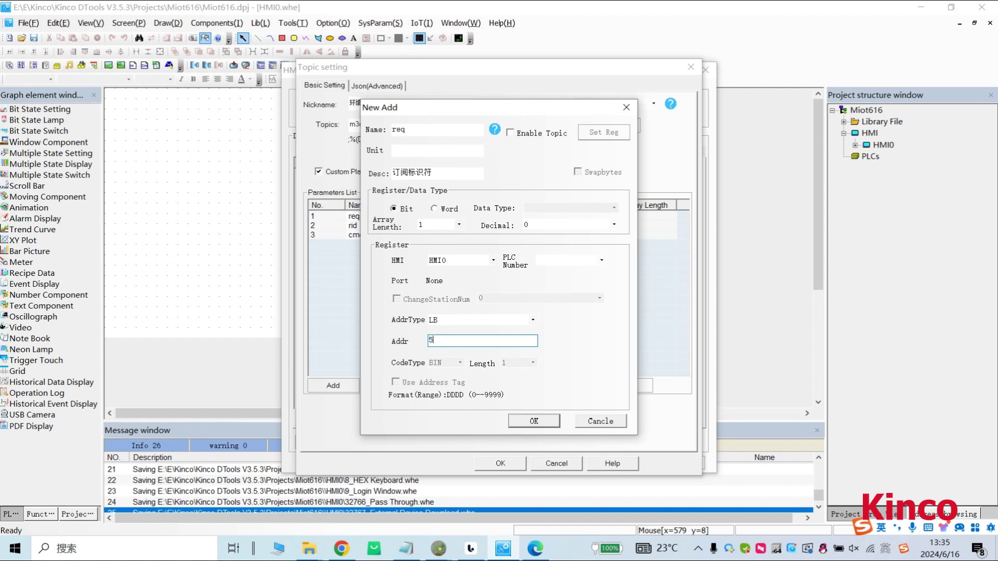
{"action": "left_click", "coordinate": [530, 422]}
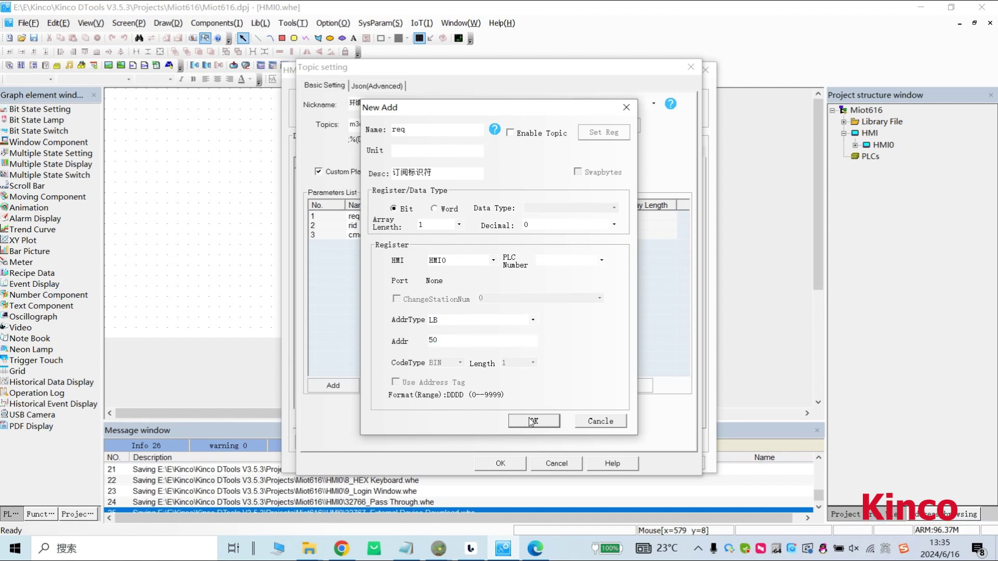
Set rid's address to LW50 and cmd's address to LW52.
{"action": "double_click", "coordinate": [498, 227]}
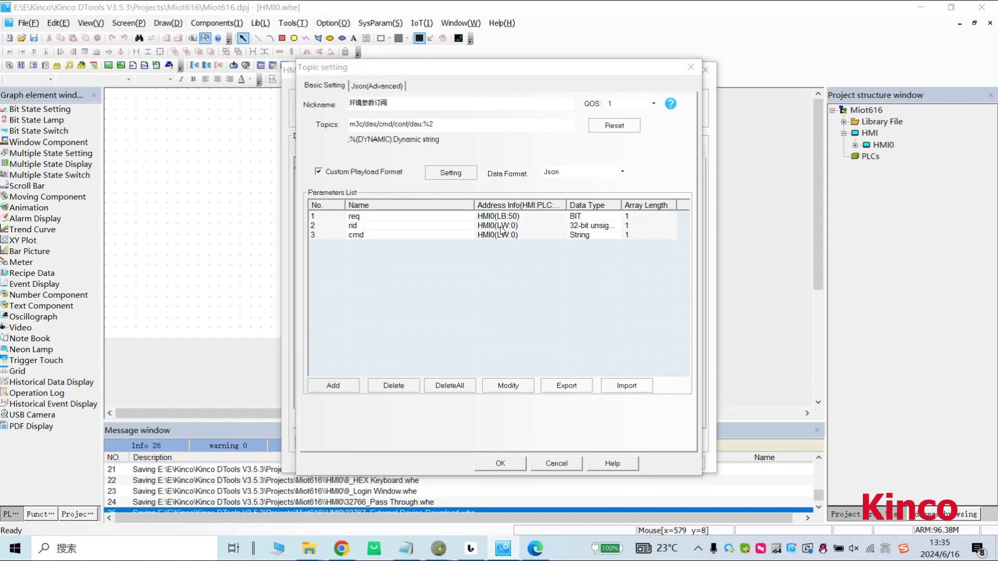
{"action": "double_click", "coordinate": [455, 341]}
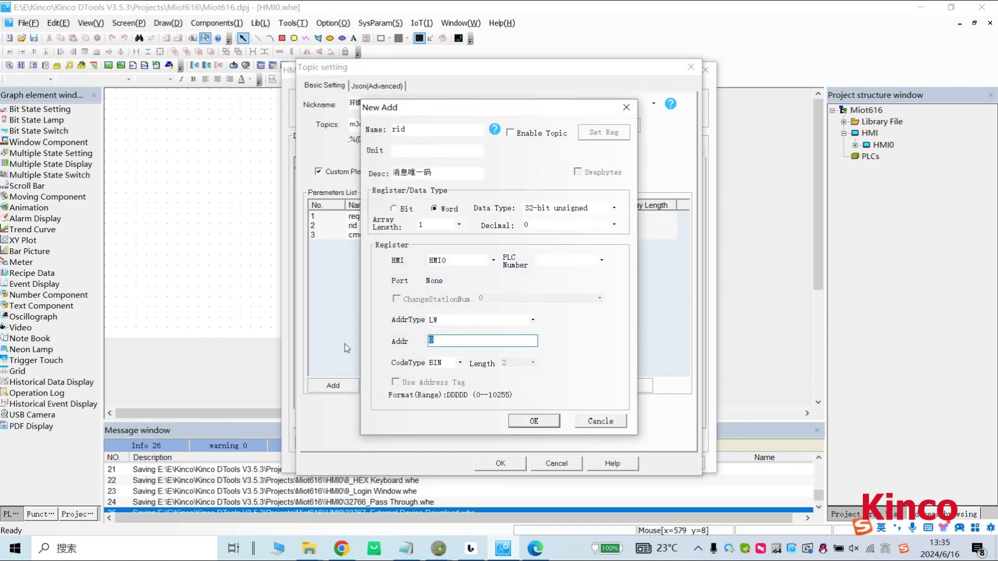
{"action": "type", "text": "5"}
{"action": "left_click", "coordinate": [534, 421]}
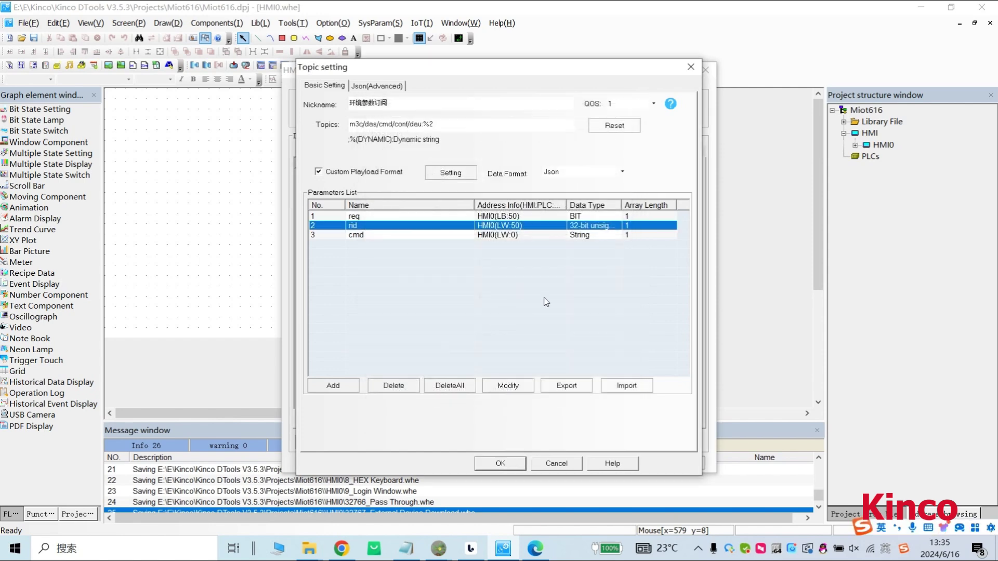
{"action": "left_click", "coordinate": [544, 297]}
{"action": "left_click", "coordinate": [503, 237]}
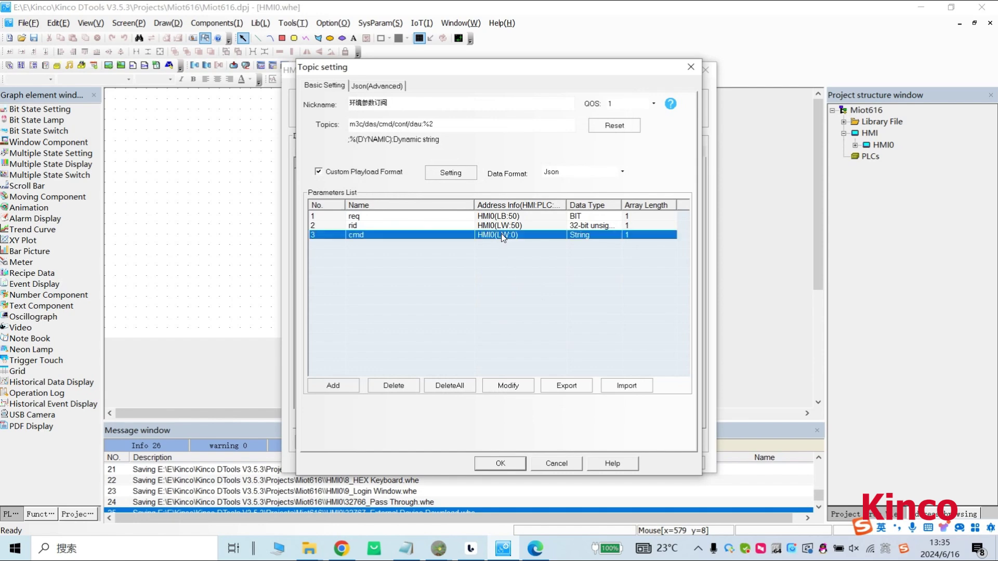
{"action": "left_click", "coordinate": [437, 340]}
{"action": "type", "text": "52"}
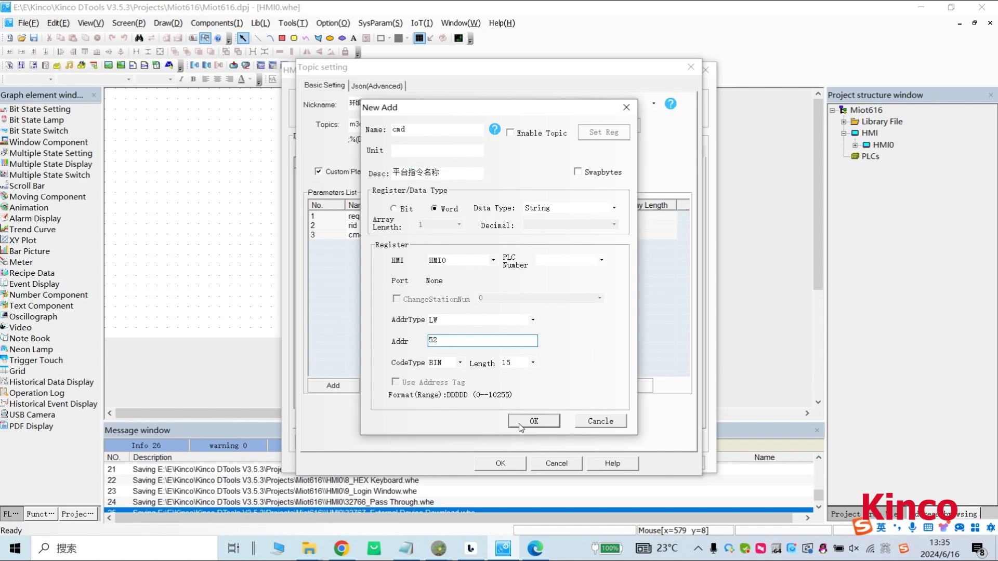
{"action": "left_click", "coordinate": [525, 422]}
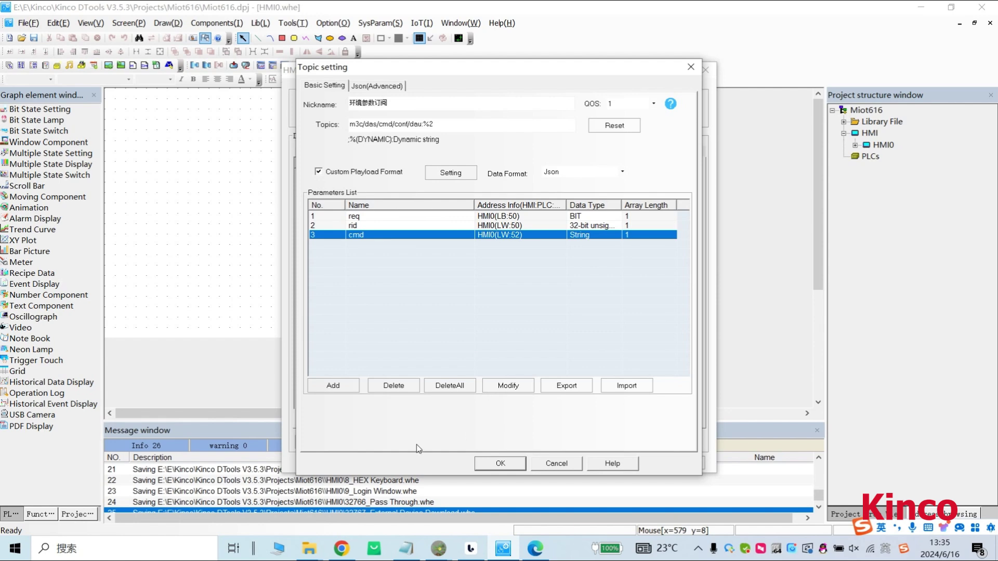
Add a word parameter LW40, described LW40, at address LW40.
{"action": "left_click", "coordinate": [335, 386]}
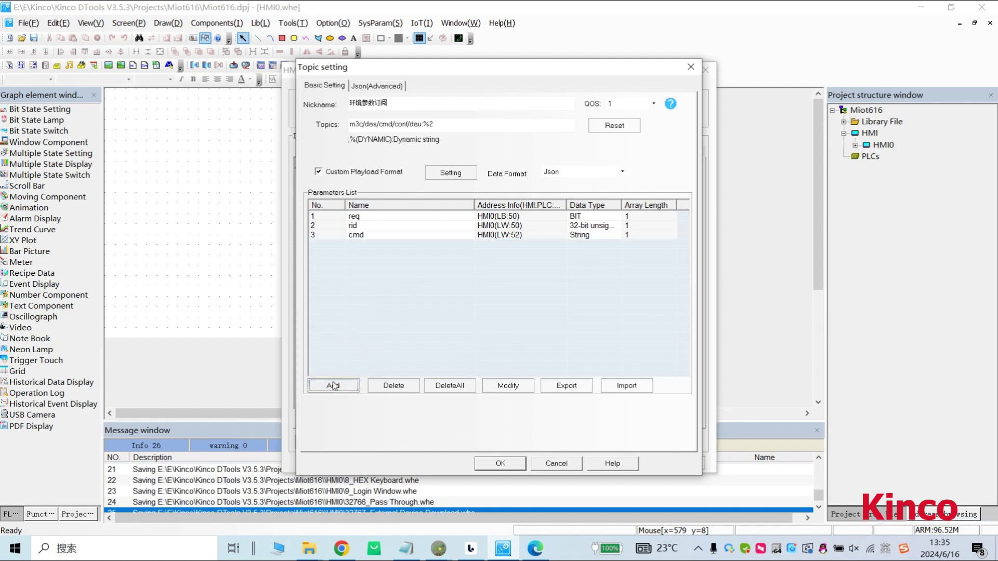
{"action": "key", "text": "Tab"}
{"action": "key", "text": "Tab"}
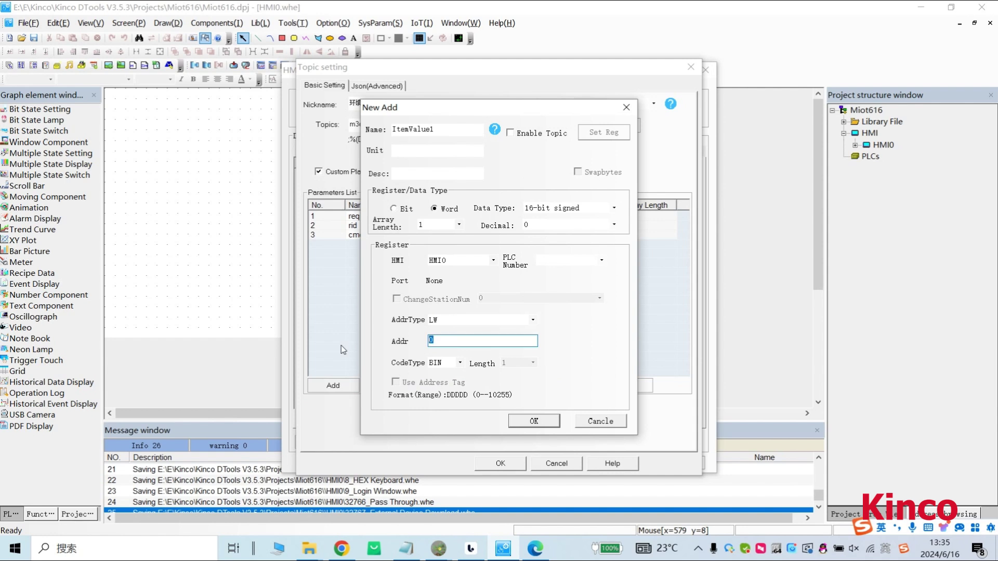
{"action": "type", "text": "4"}
{"action": "key", "text": "Tab"}
{"action": "key", "text": "BackSpace"}
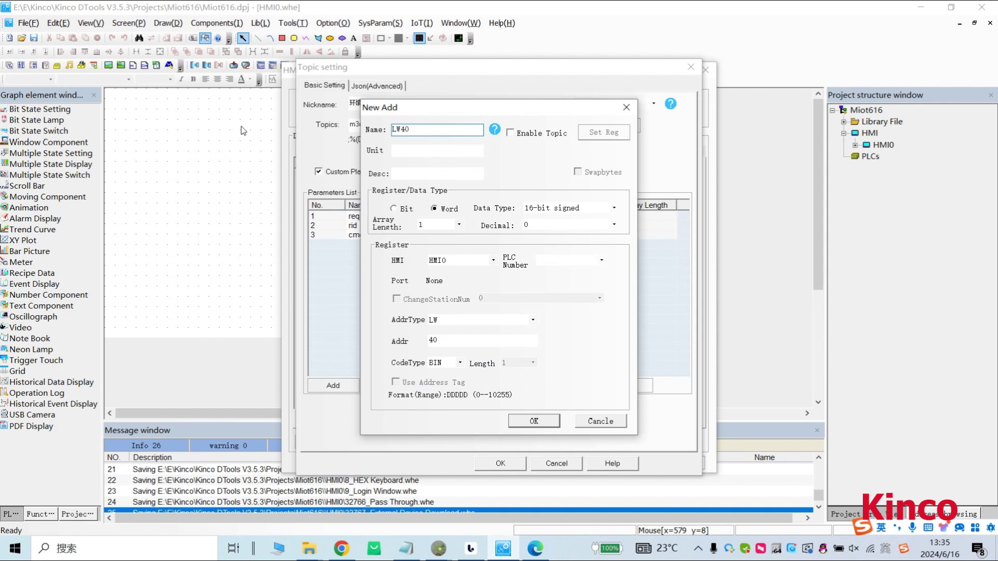
{"action": "left_click", "coordinate": [411, 175]}
{"action": "type", "text": "LW40"}
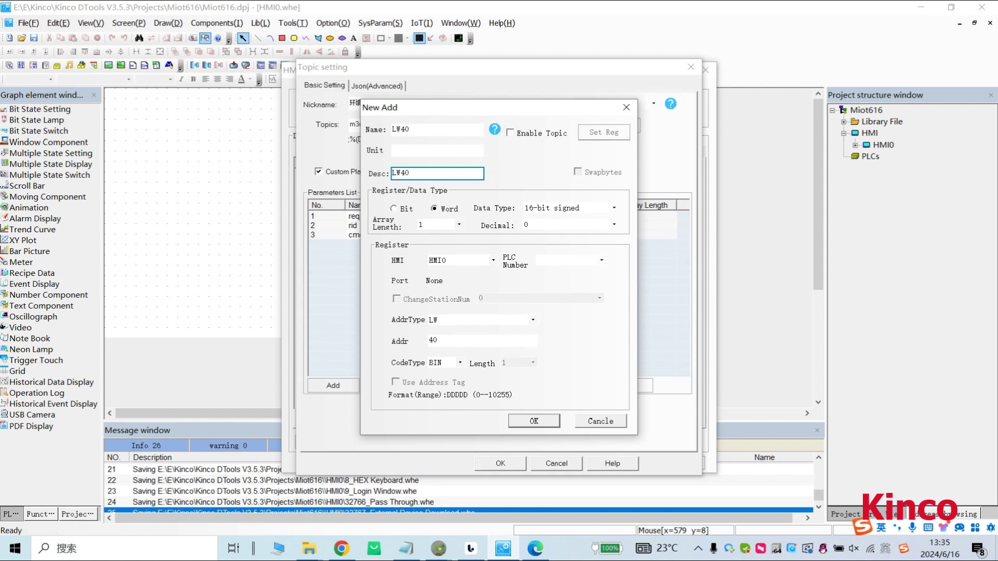
{"action": "left_click", "coordinate": [534, 421]}
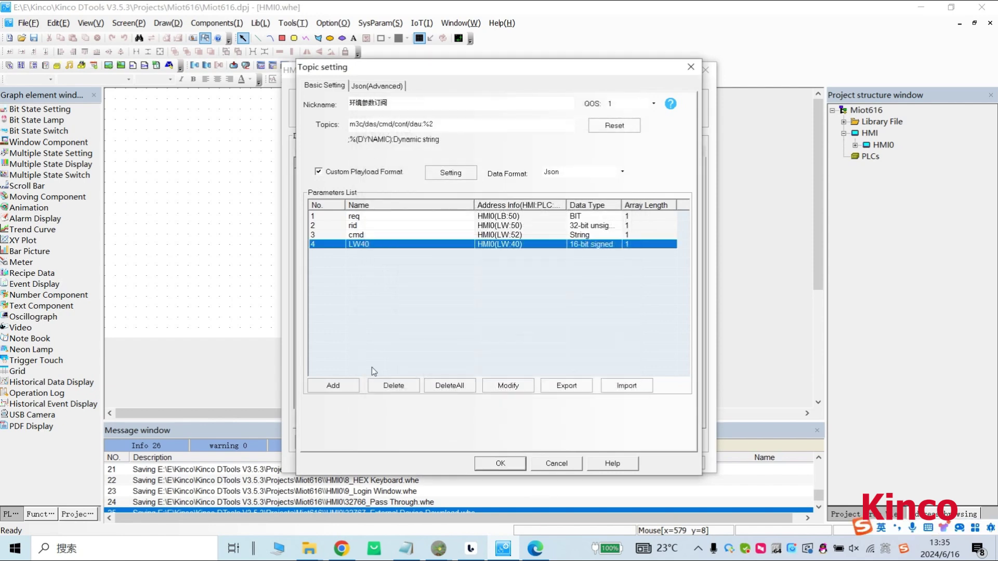
Add a bit parameter LB40, described LB40, at address LB40.
{"action": "left_click", "coordinate": [325, 387]}
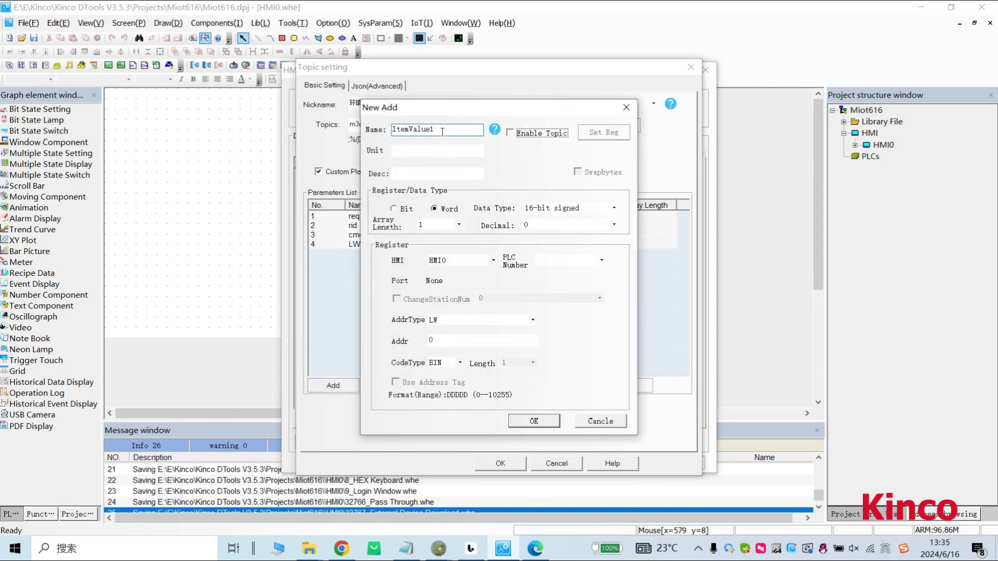
{"action": "double_click", "coordinate": [439, 132]}
{"action": "key", "text": "BackSpace"}
{"action": "type", "text": "LB40"}
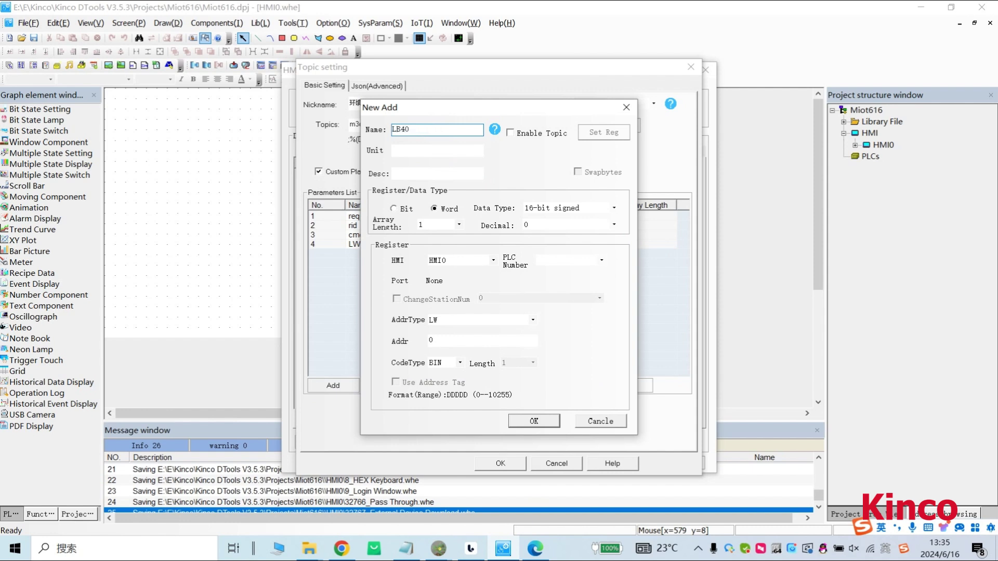
{"action": "left_click", "coordinate": [411, 175]}
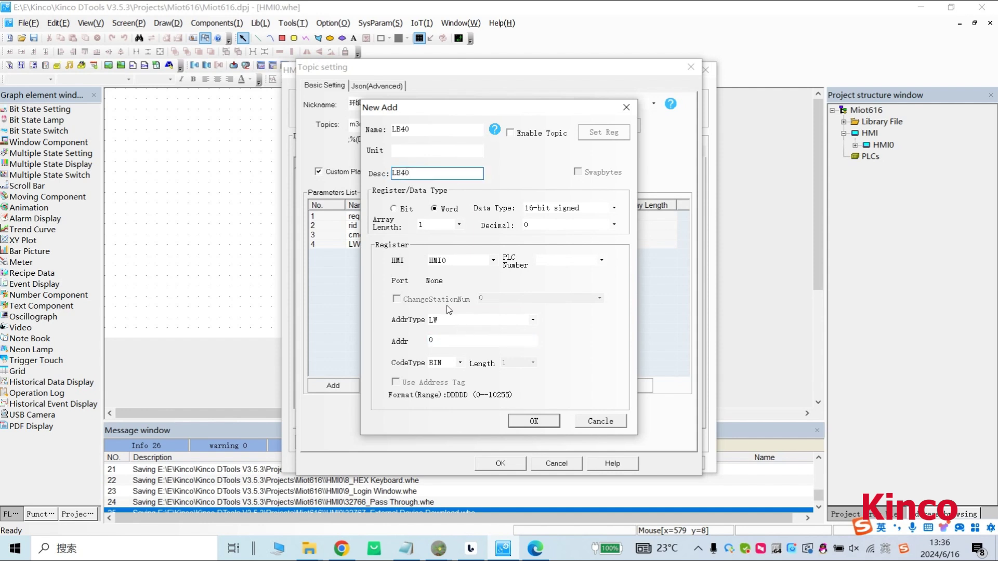
{"action": "left_click", "coordinate": [406, 210]}
{"action": "left_click", "coordinate": [481, 341]}
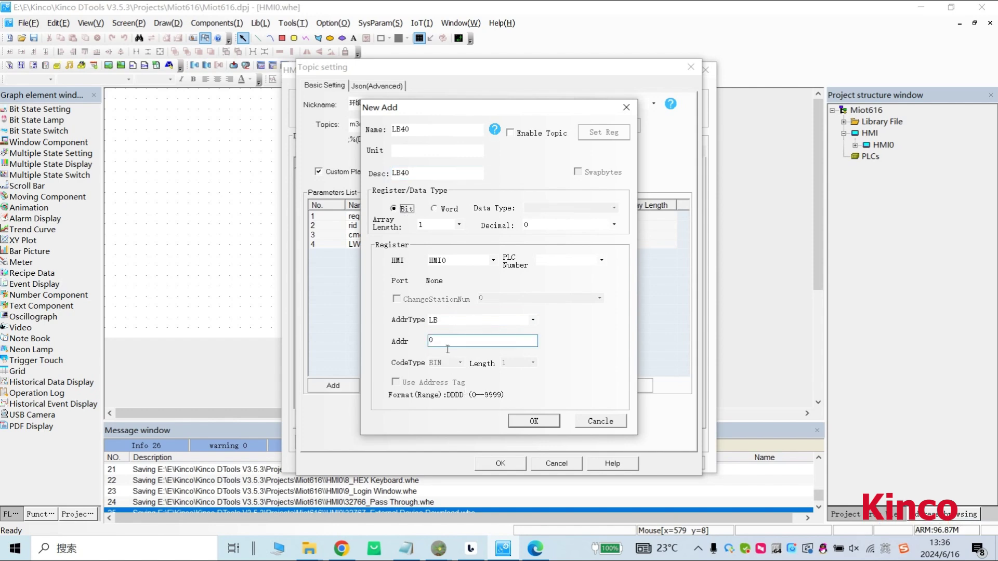
{"action": "type", "text": "4"}
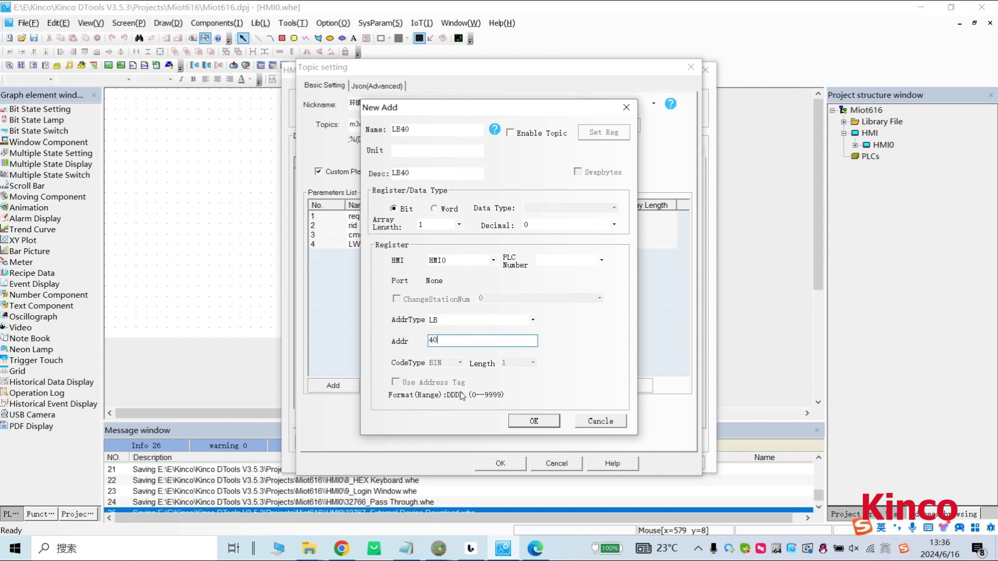
{"action": "left_click", "coordinate": [534, 421]}
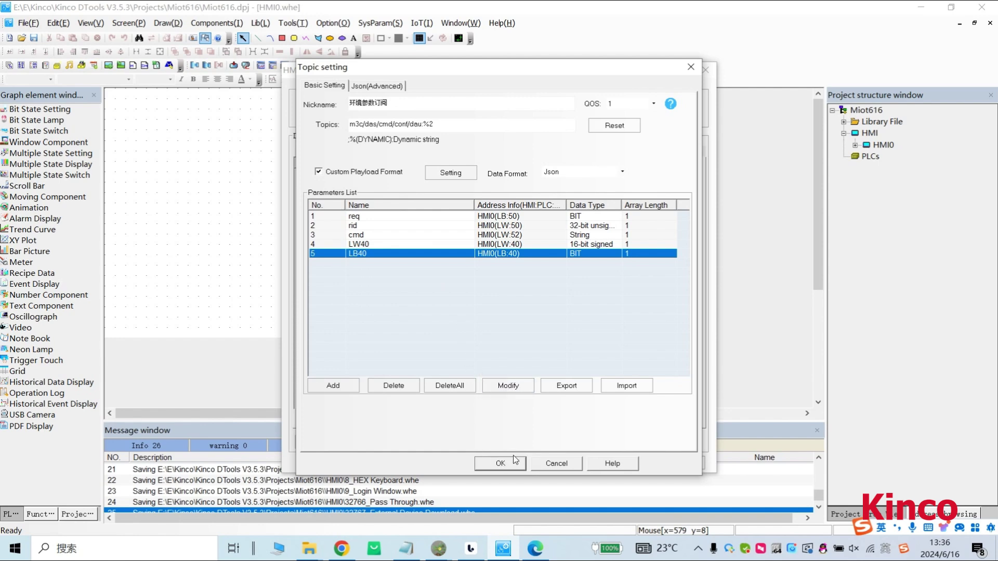
Save the subscription topic, then remap mach_sts in the 环境参数 publish topic to bit LB51.
{"action": "left_click", "coordinate": [500, 463]}
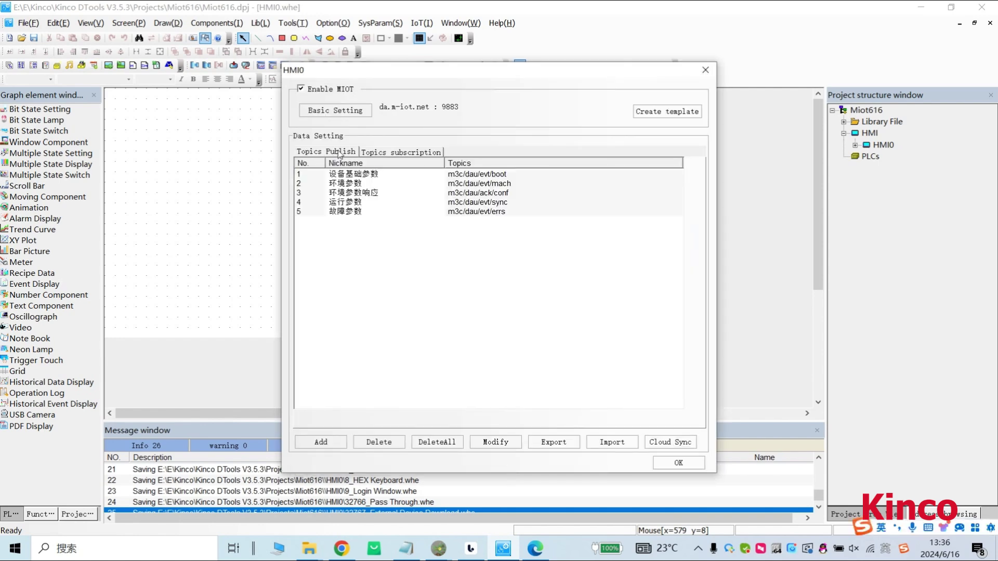
{"action": "double_click", "coordinate": [342, 183]}
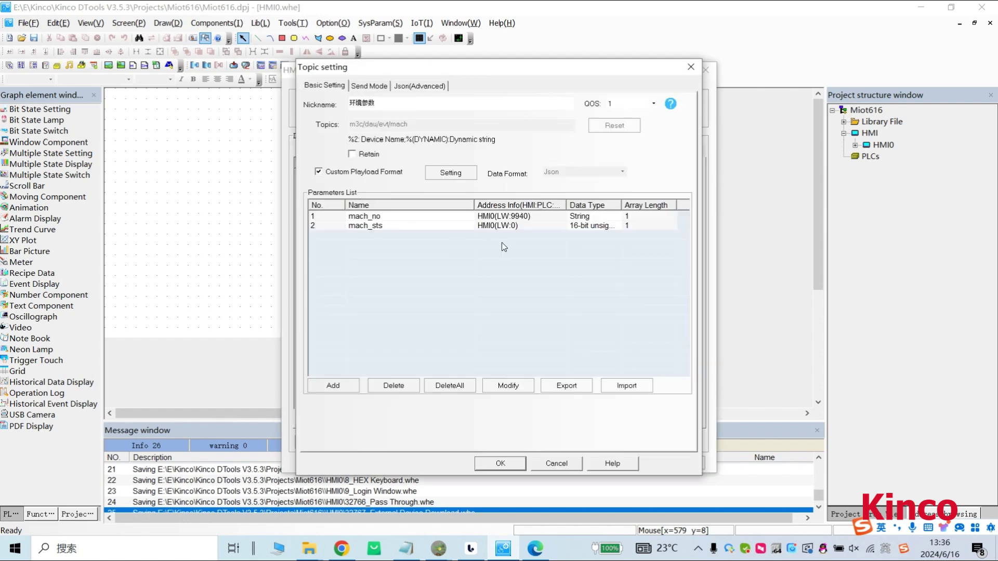
{"action": "double_click", "coordinate": [520, 230]}
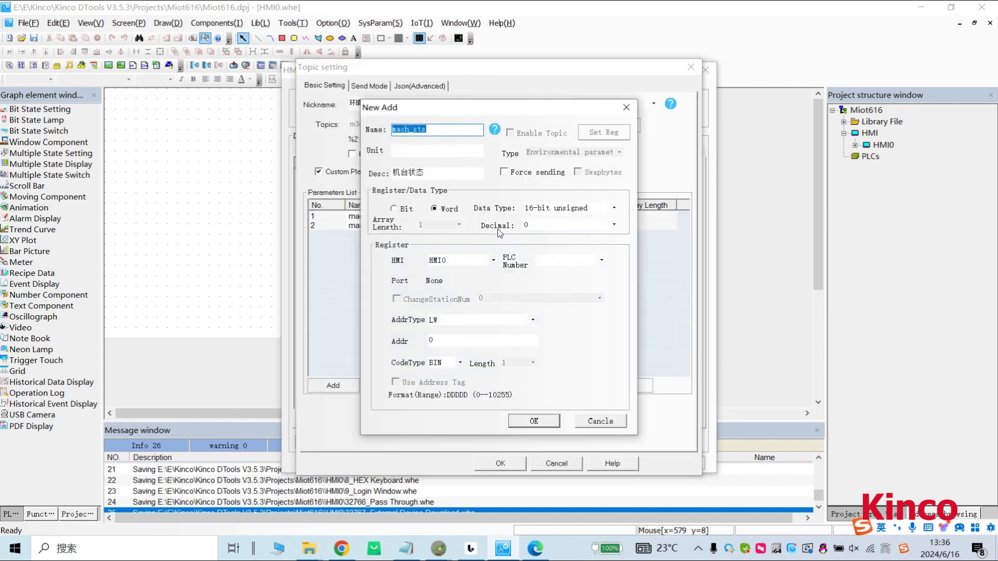
{"action": "left_click", "coordinate": [393, 208]}
{"action": "left_click", "coordinate": [442, 321]}
{"action": "double_click", "coordinate": [442, 341]}
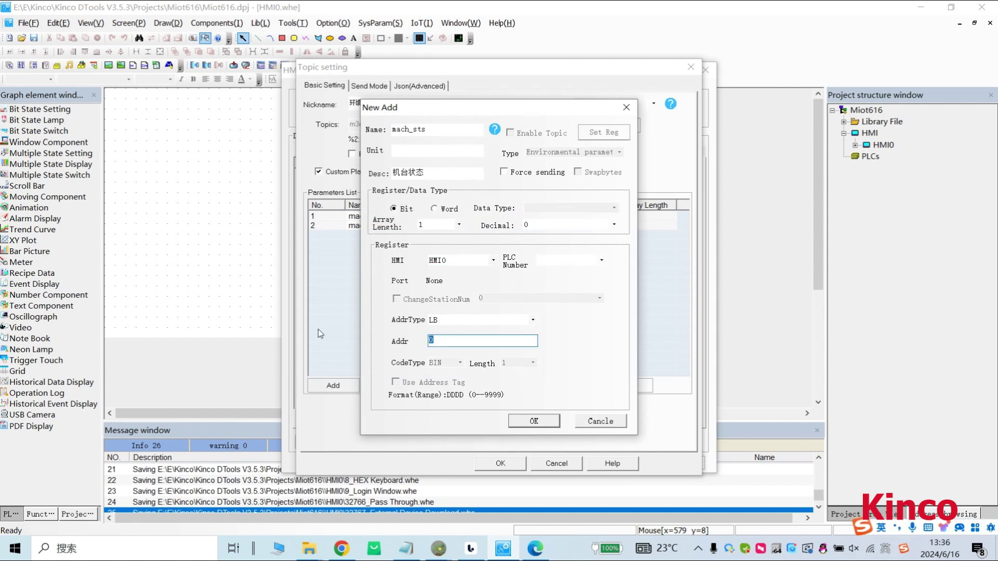
{"action": "type", "text": "51"}
{"action": "left_click", "coordinate": [522, 419]}
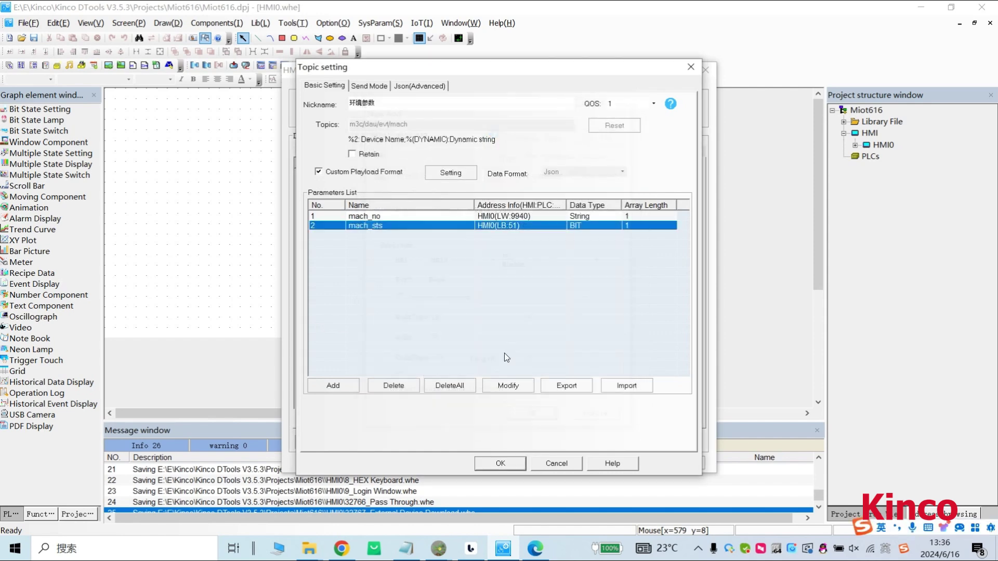
Add an LW40 parameter with description LW40 at word address LW 40.
{"action": "left_click", "coordinate": [333, 384]}
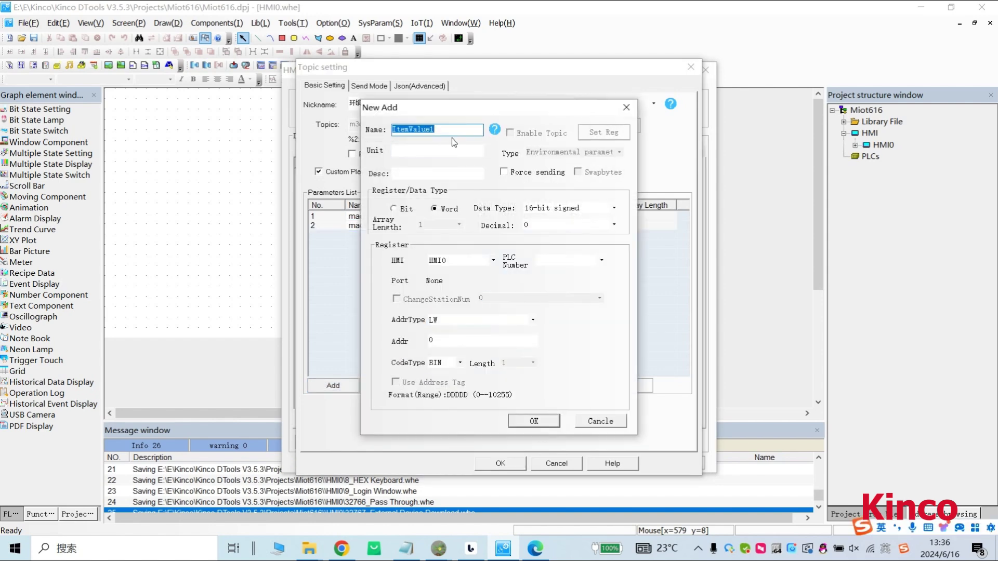
{"action": "type", "text": "LW40"}
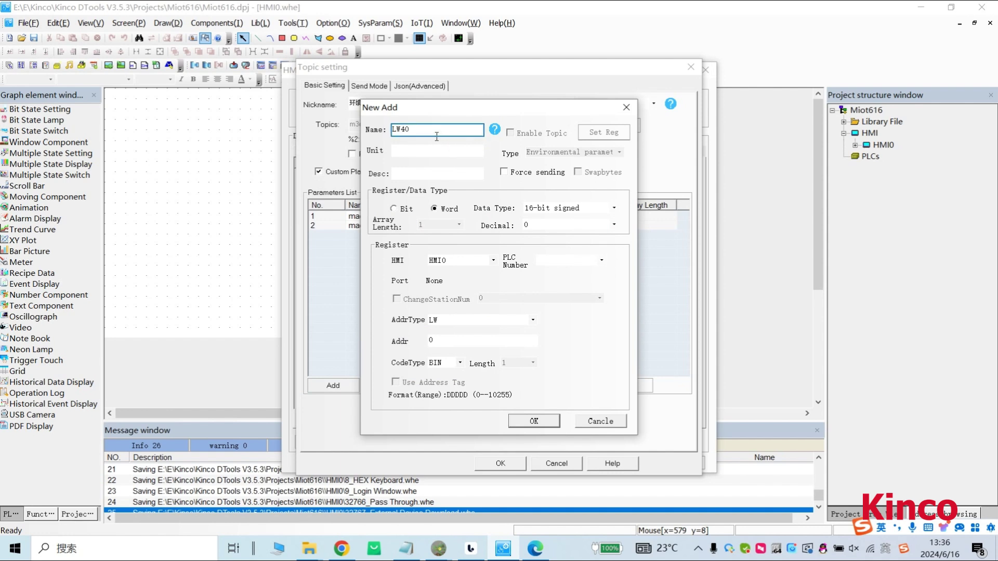
{"action": "key", "text": "ctrl+a"}
{"action": "key", "text": "ctrl+c"}
{"action": "left_click", "coordinate": [411, 174]}
{"action": "key", "text": "ctrl+v"}
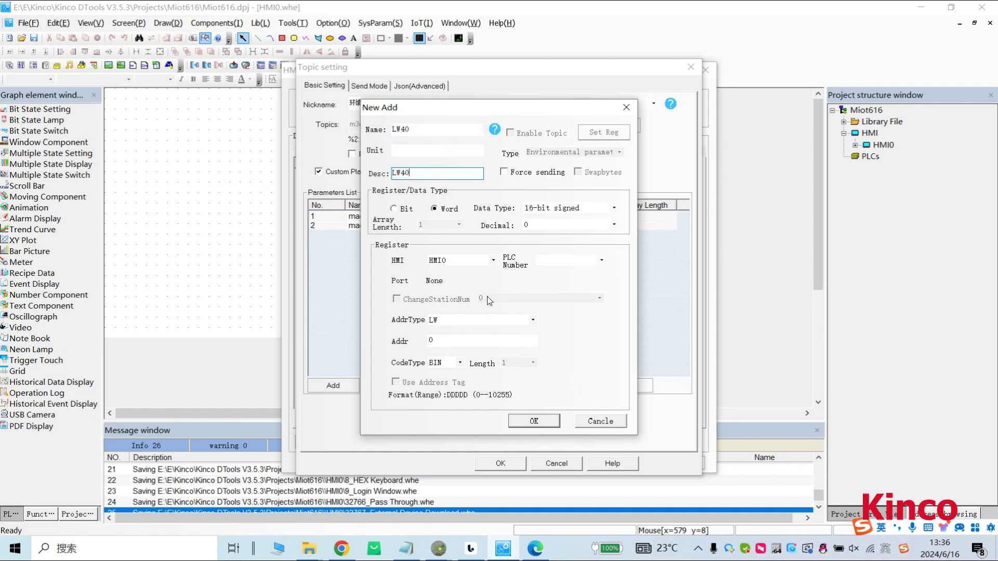
{"action": "double_click", "coordinate": [431, 341]}
{"action": "type", "text": "40"}
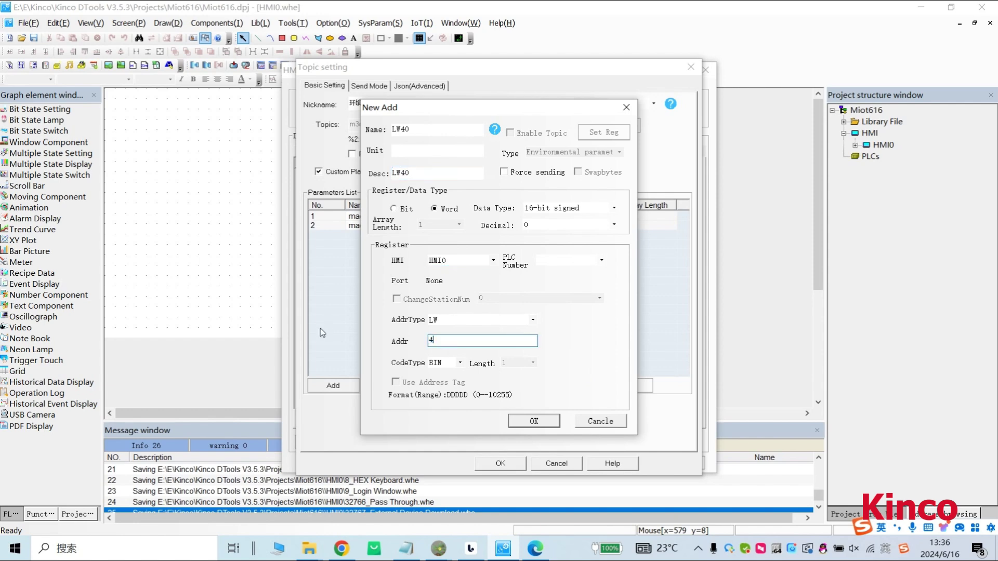
{"action": "left_click", "coordinate": [533, 421]}
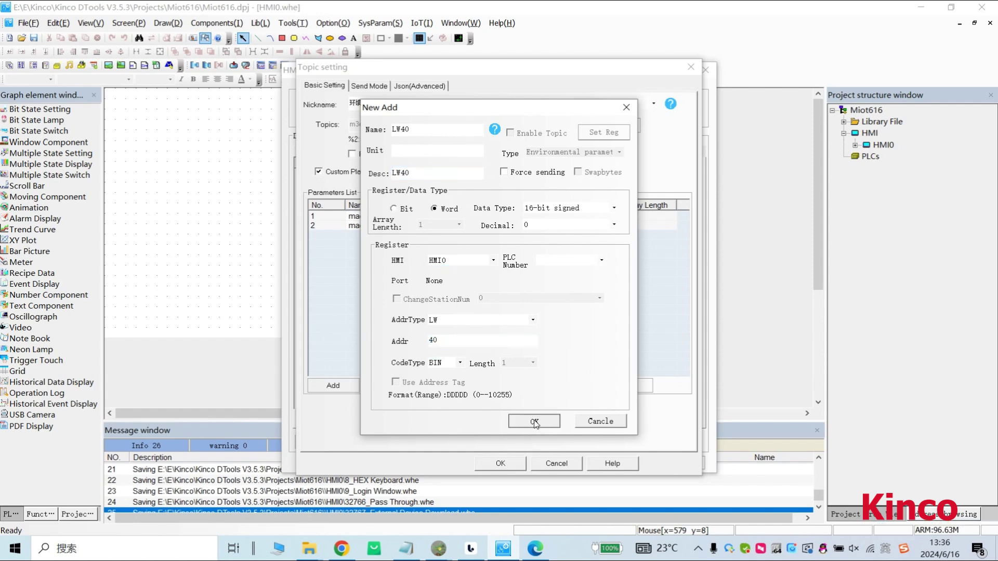
Add an LB40 bit parameter at address LB 40 and save the topic's parameters.
{"action": "left_click", "coordinate": [332, 386]}
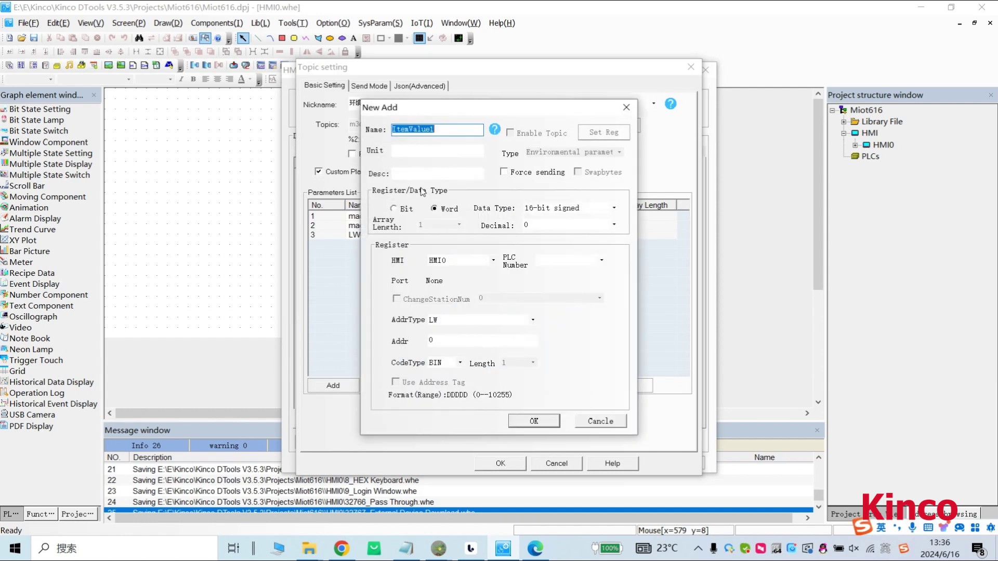
{"action": "type", "text": "LB40"}
{"action": "left_click_drag", "start_coordinate": [434, 130], "coordinate": [391, 130]}
{"action": "key", "text": "ctrl+c"}
{"action": "left_click", "coordinate": [402, 174]}
{"action": "key", "text": "ctrl+v"}
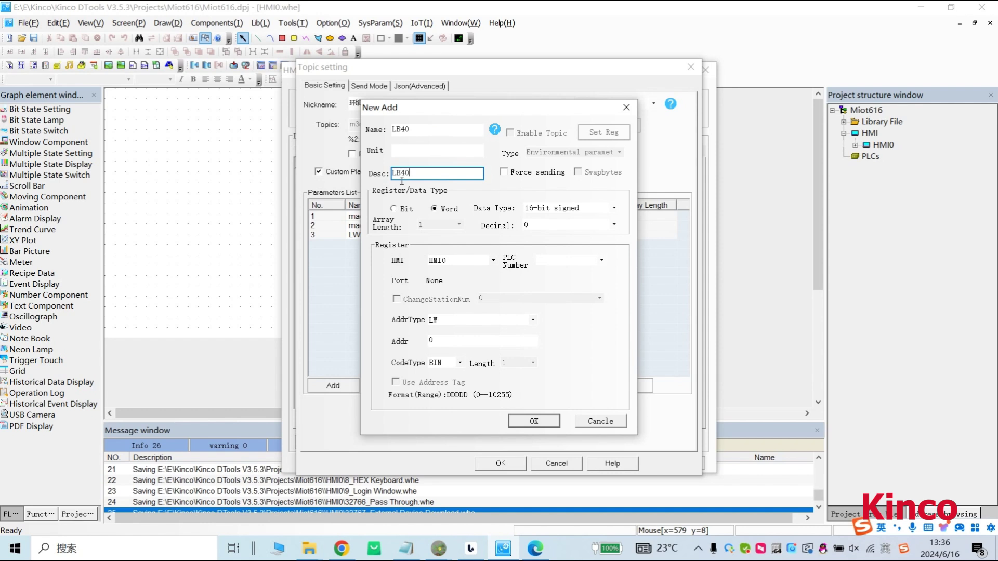
{"action": "left_click", "coordinate": [445, 348]}
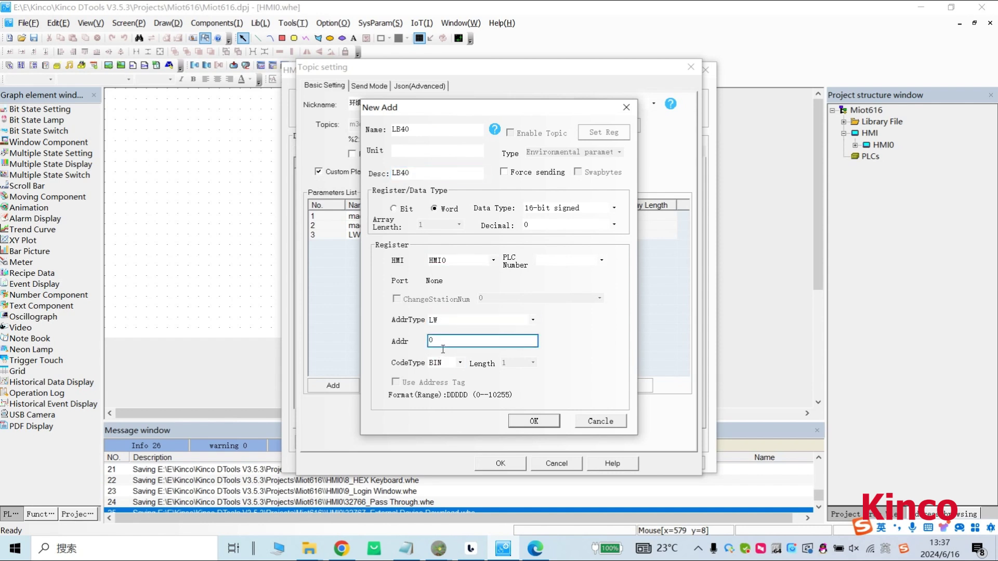
{"action": "left_click", "coordinate": [394, 208]}
{"action": "left_click", "coordinate": [444, 342]}
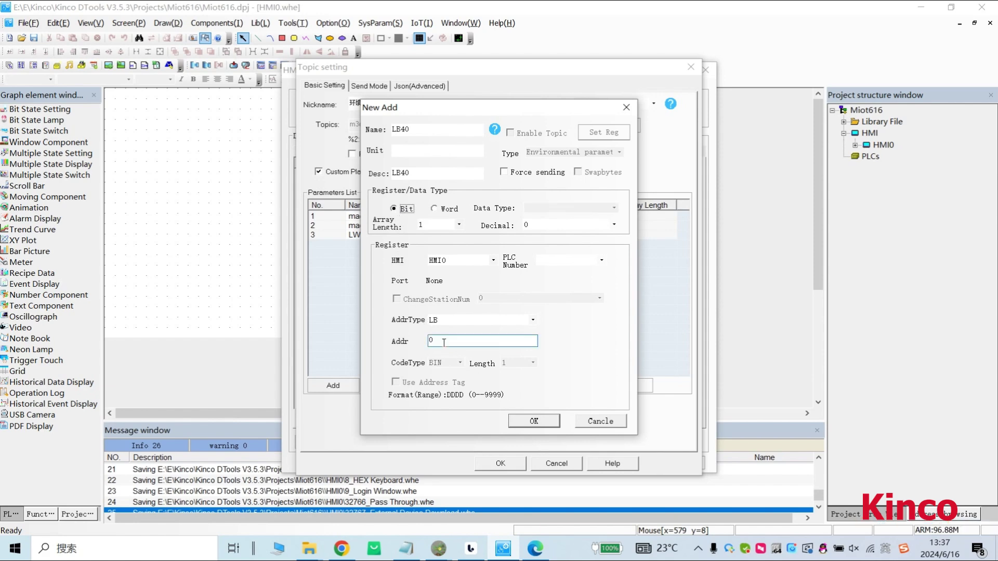
{"action": "double_click", "coordinate": [444, 342]}
{"action": "type", "text": "40"}
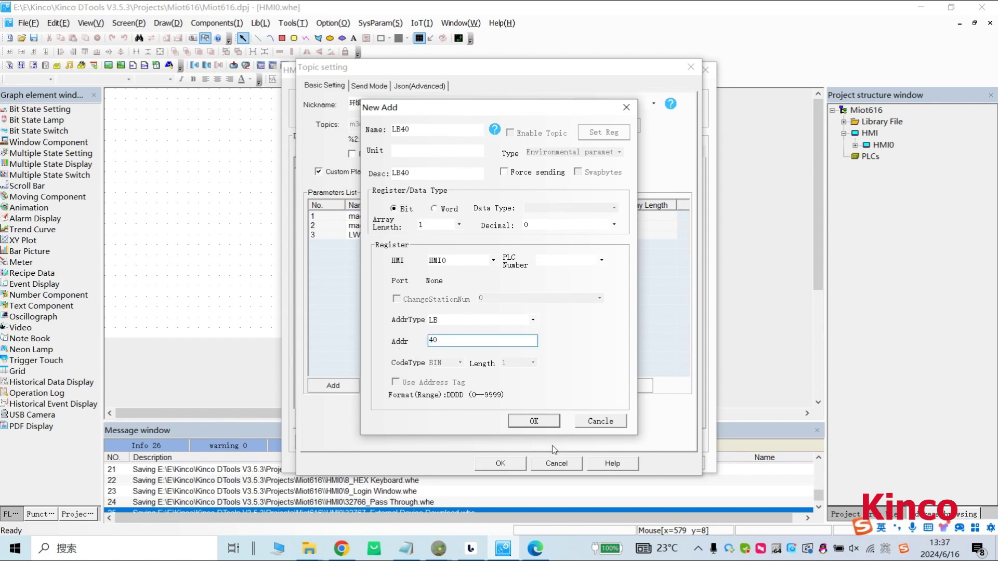
{"action": "left_click", "coordinate": [539, 425]}
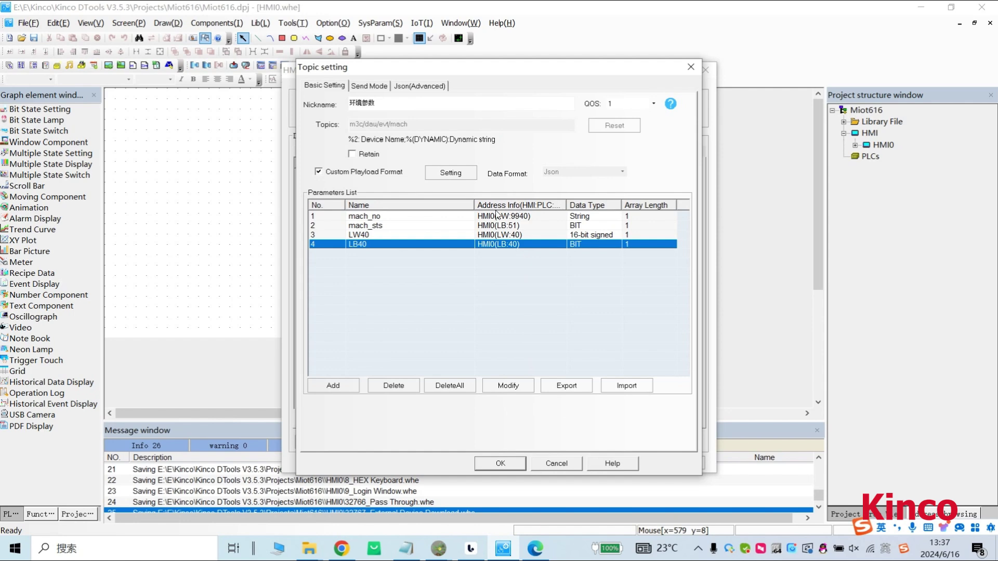
{"action": "left_click", "coordinate": [500, 463]}
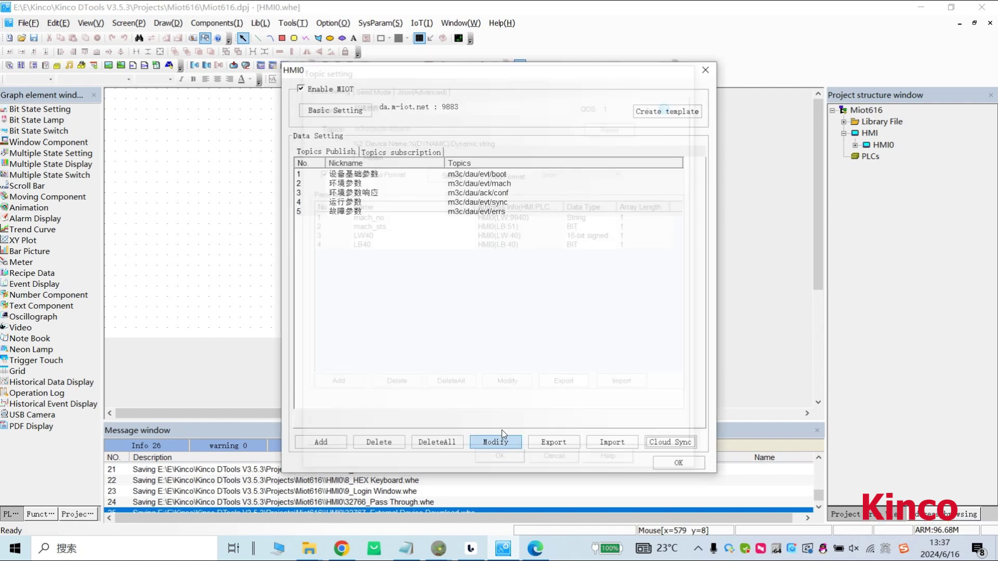
In the 环境参数响应 topic, map rid to LW50 and cmd to LW52.
{"action": "left_click", "coordinate": [367, 197]}
{"action": "double_click", "coordinate": [366, 197]}
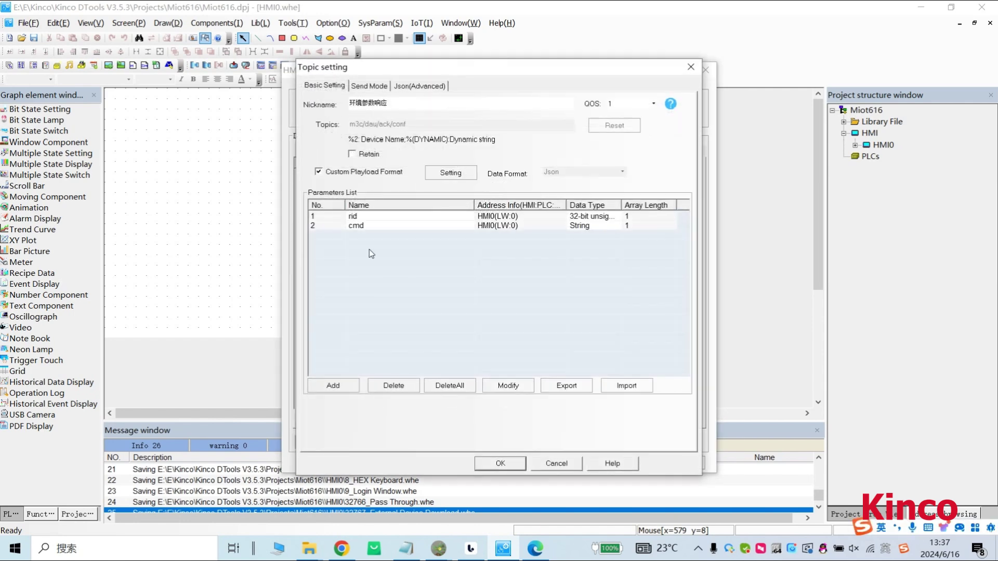
{"action": "left_click", "coordinate": [503, 221]}
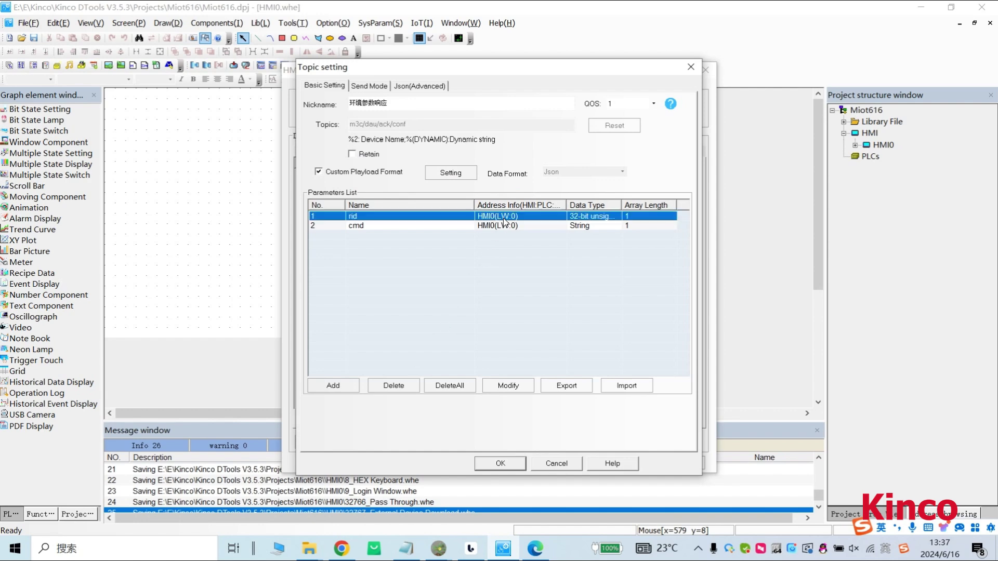
{"action": "double_click", "coordinate": [503, 221]}
{"action": "double_click", "coordinate": [467, 341]}
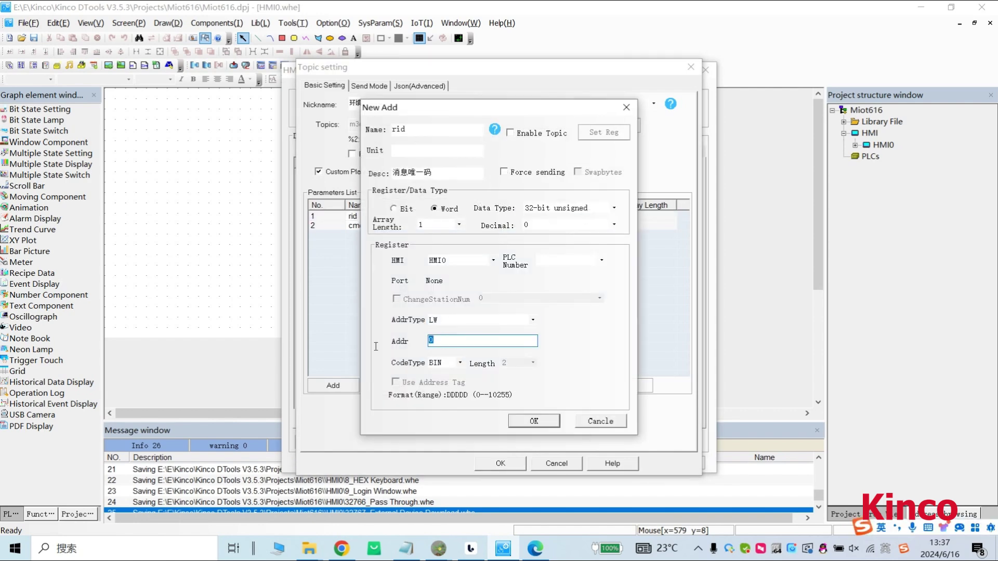
{"action": "type", "text": "50"}
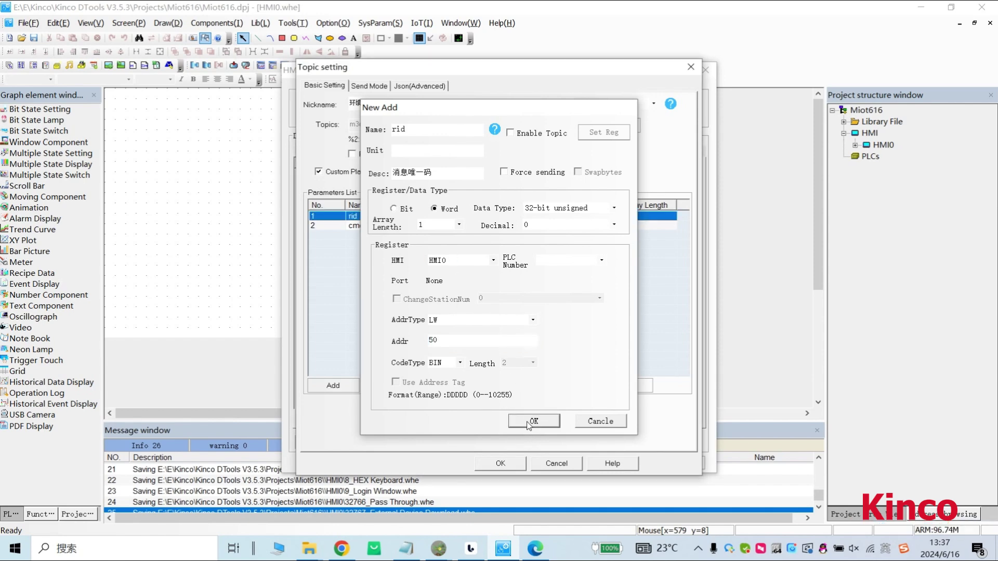
{"action": "left_click", "coordinate": [526, 423]}
{"action": "left_click", "coordinate": [492, 225]}
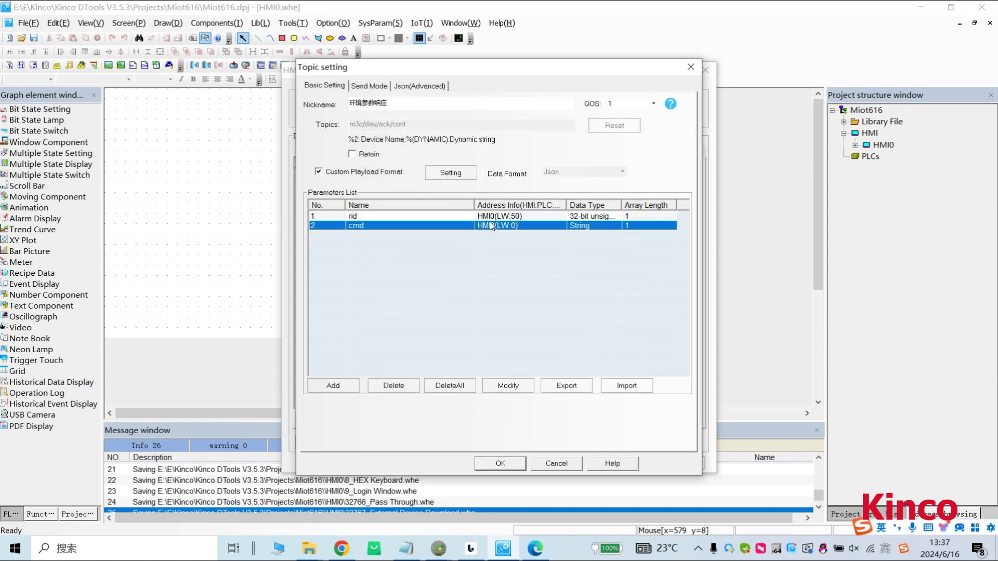
{"action": "double_click", "coordinate": [487, 224]}
{"action": "double_click", "coordinate": [467, 341]}
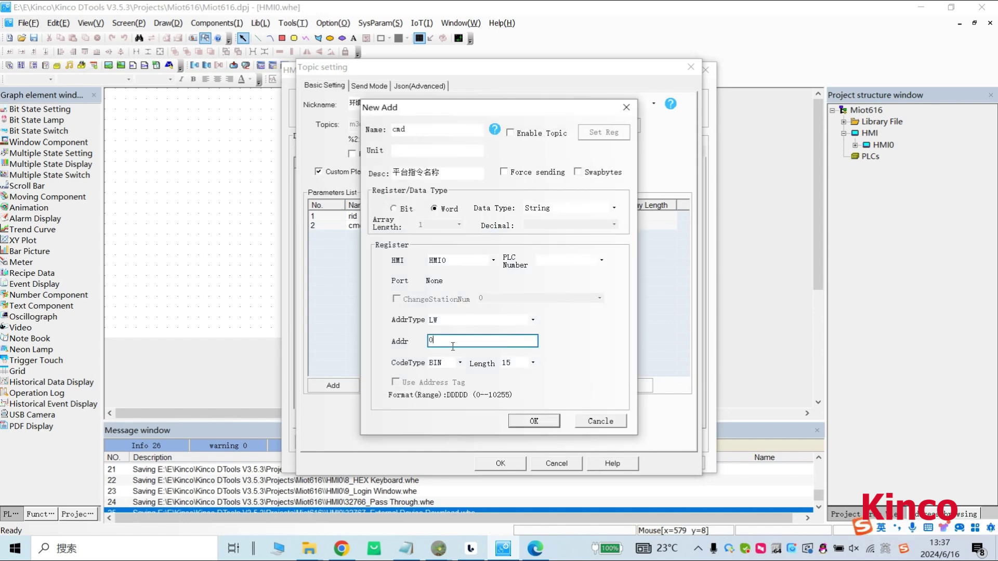
{"action": "type", "text": "52"}
{"action": "left_click", "coordinate": [532, 420]}
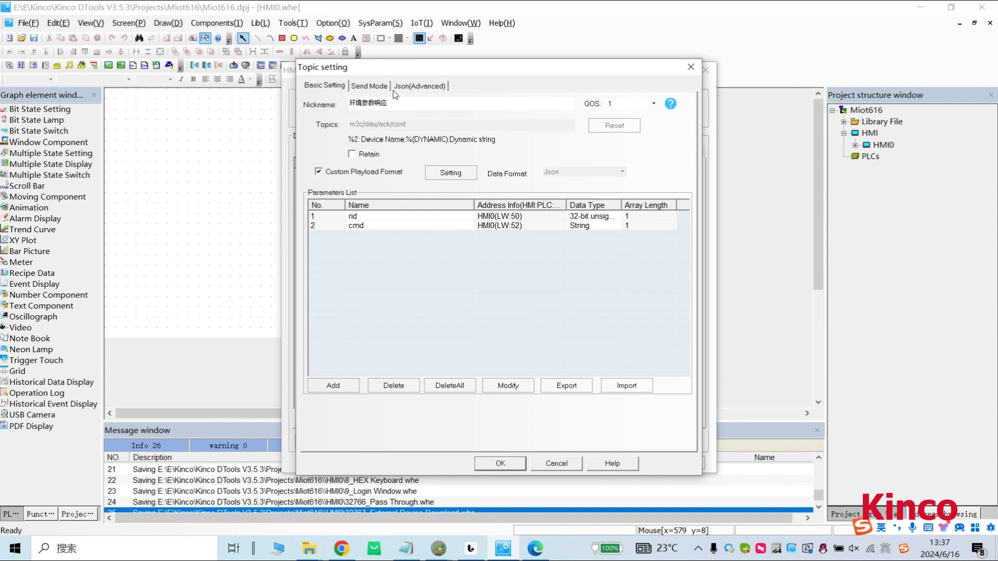
Set the topic to send on an address trigger at bit LB50.
{"action": "left_click", "coordinate": [370, 86]}
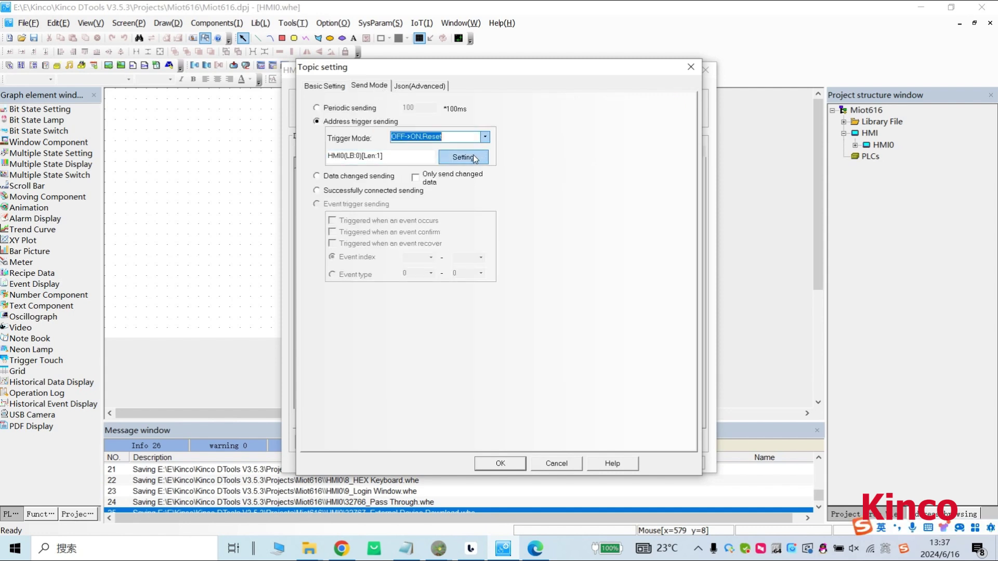
{"action": "left_click", "coordinate": [473, 156]}
{"action": "double_click", "coordinate": [482, 267]}
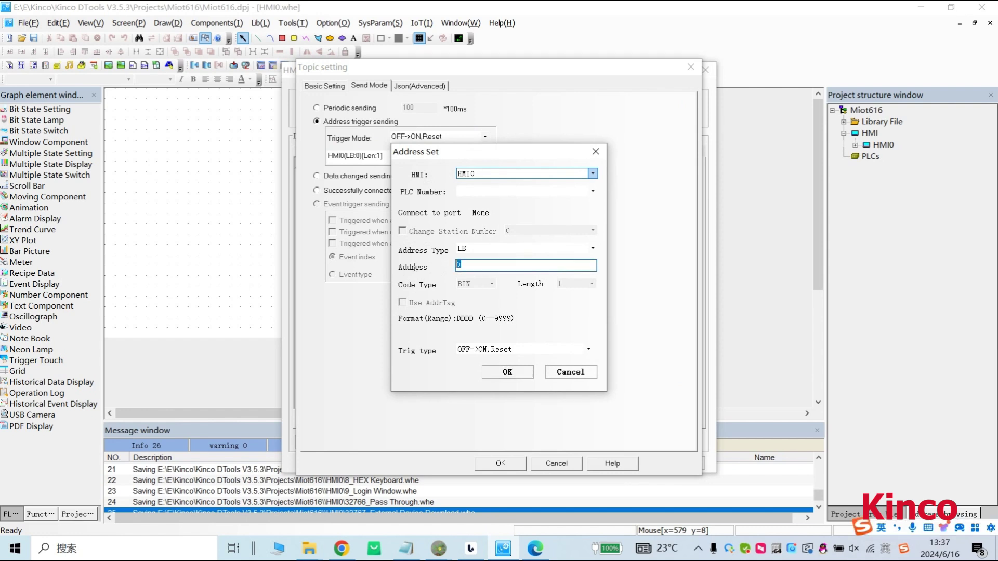
{"action": "type", "text": "50"}
{"action": "left_click", "coordinate": [506, 372]}
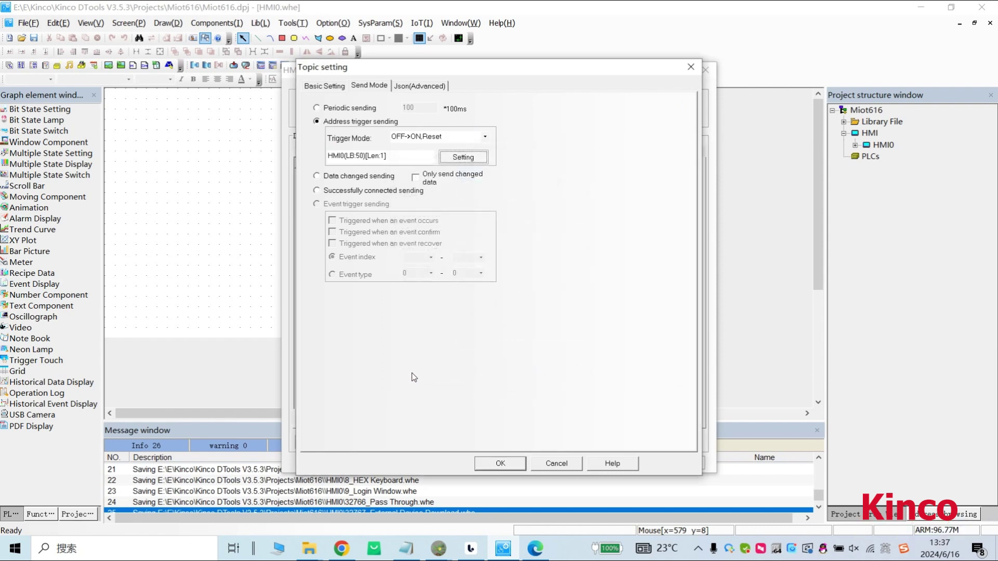
Save the topic settings, synchronize them to MIOT, acknowledge Success, and close the MIOT settings.
{"action": "left_click", "coordinate": [508, 463]}
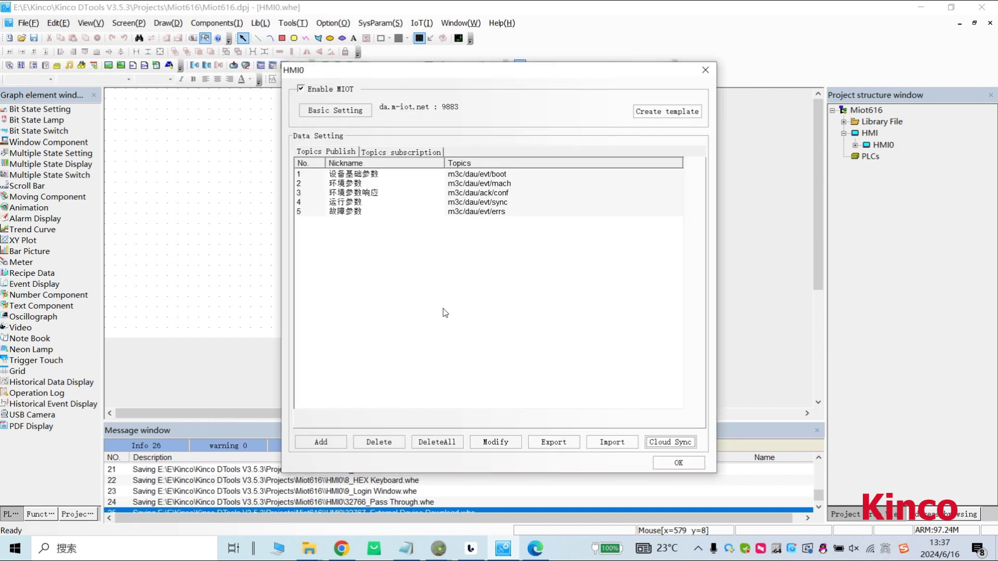
{"action": "left_click", "coordinate": [665, 443]}
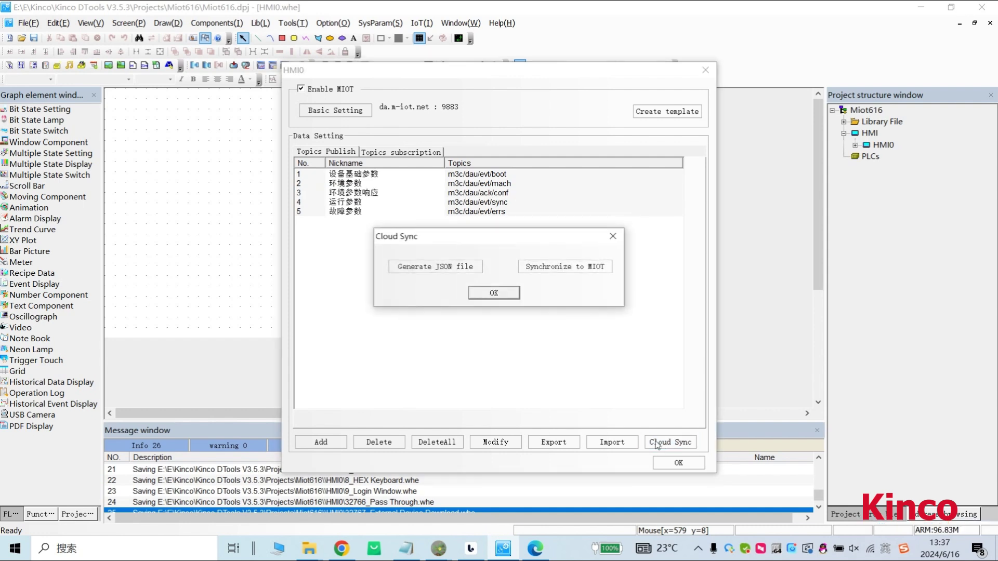
{"action": "left_click", "coordinate": [555, 271]}
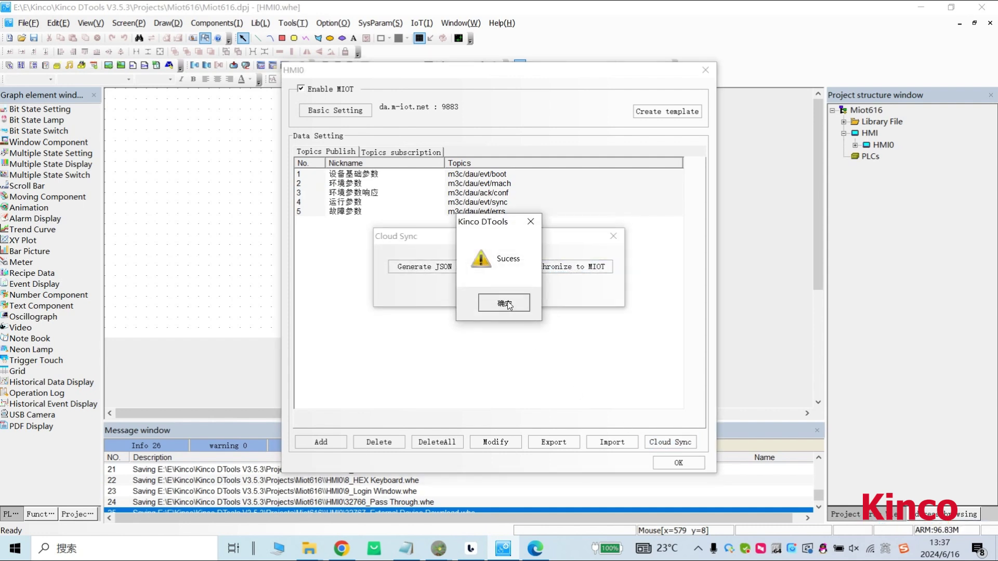
{"action": "left_click", "coordinate": [508, 308]}
{"action": "left_click", "coordinate": [675, 463]}
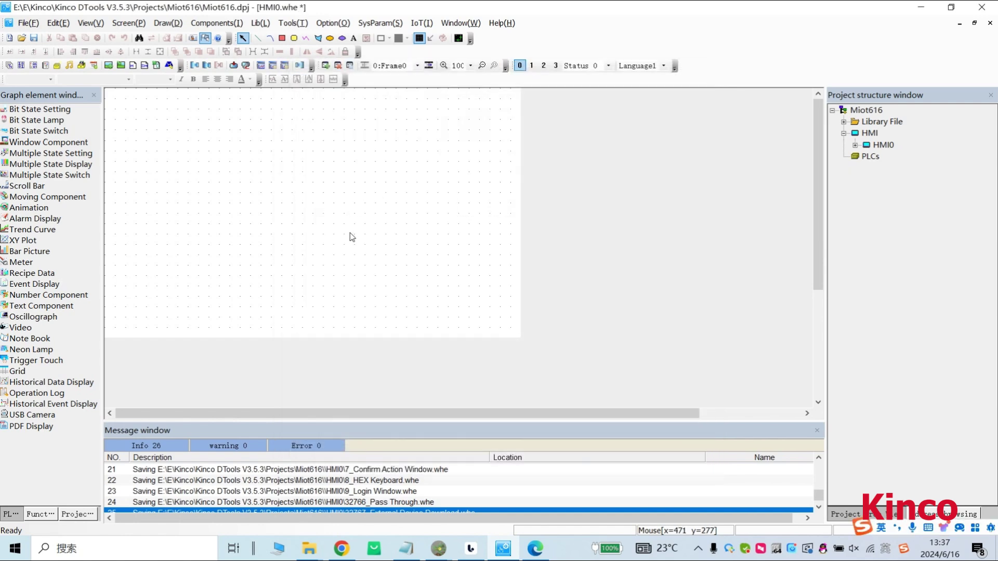
Place a 'HMI--->cloud' text label near the top left of Frame0.
{"action": "left_click", "coordinate": [353, 38]}
{"action": "left_click", "coordinate": [334, 200]}
{"action": "key", "text": "BackSpace"}
{"action": "type", "text": "HMI—>cloud"}
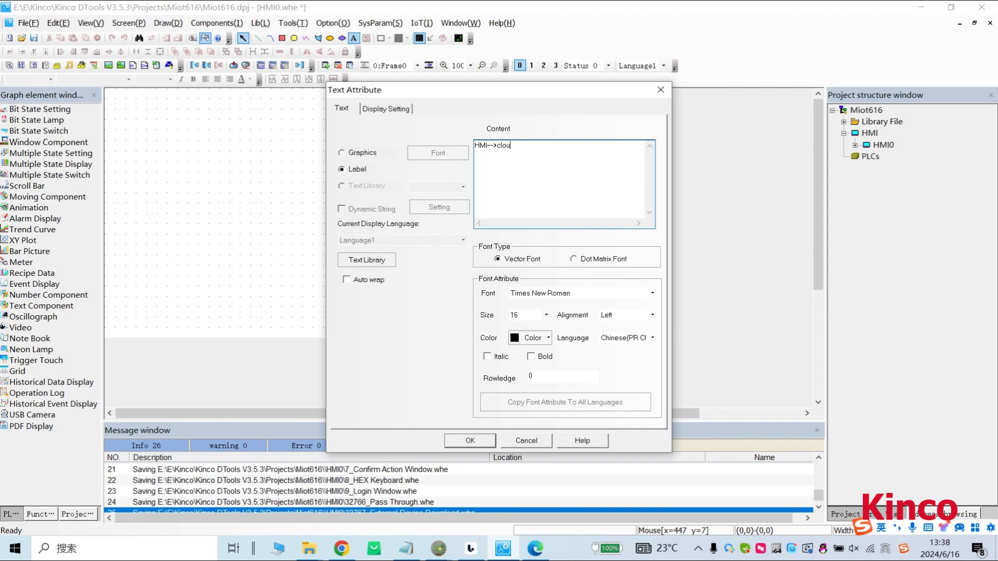
{"action": "left_click", "coordinate": [470, 441]}
{"action": "left_click", "coordinate": [138, 132]}
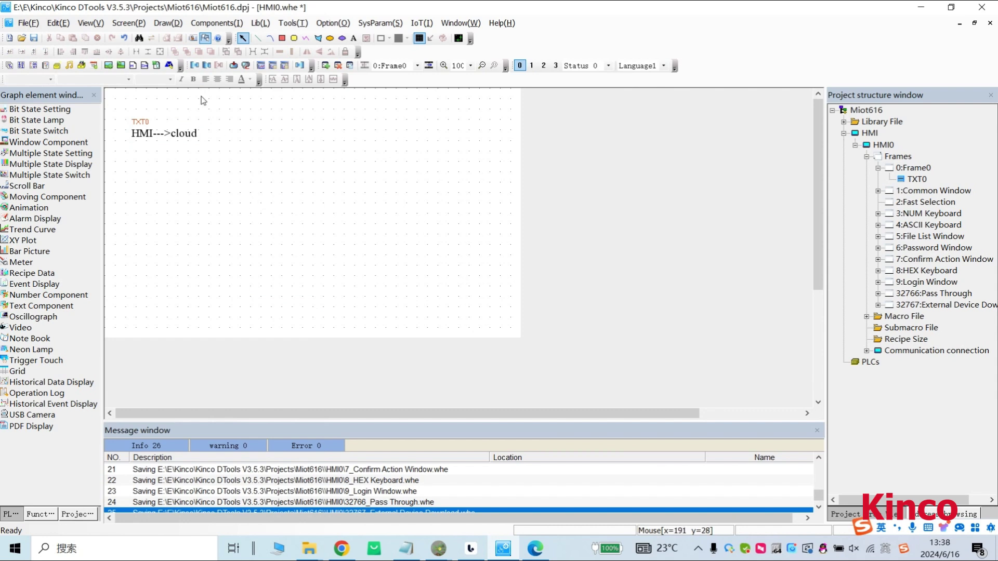
Add a number display component reading LW20 beside the label.
{"action": "left_click", "coordinate": [217, 23]}
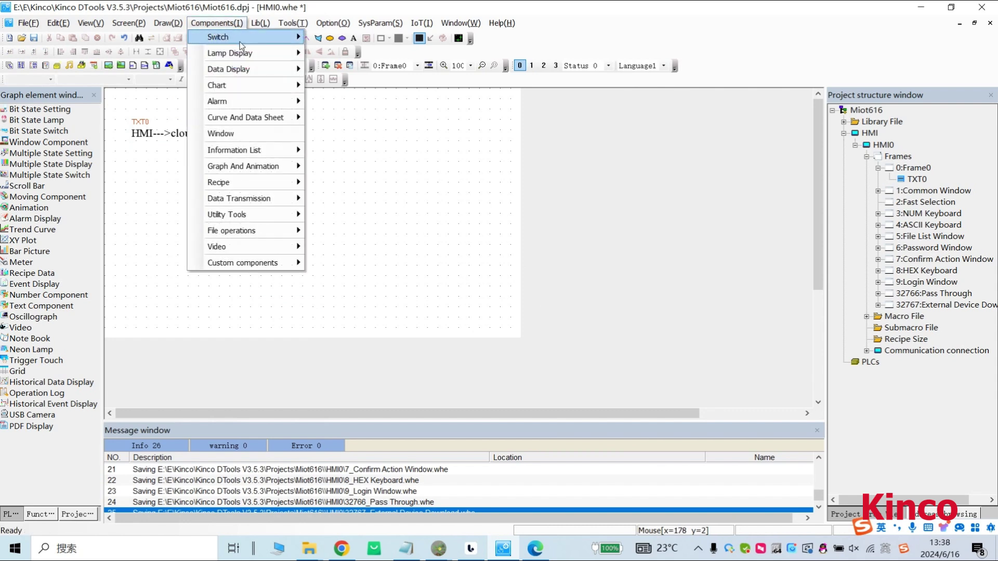
{"action": "mouse_move", "coordinate": [270, 69]}
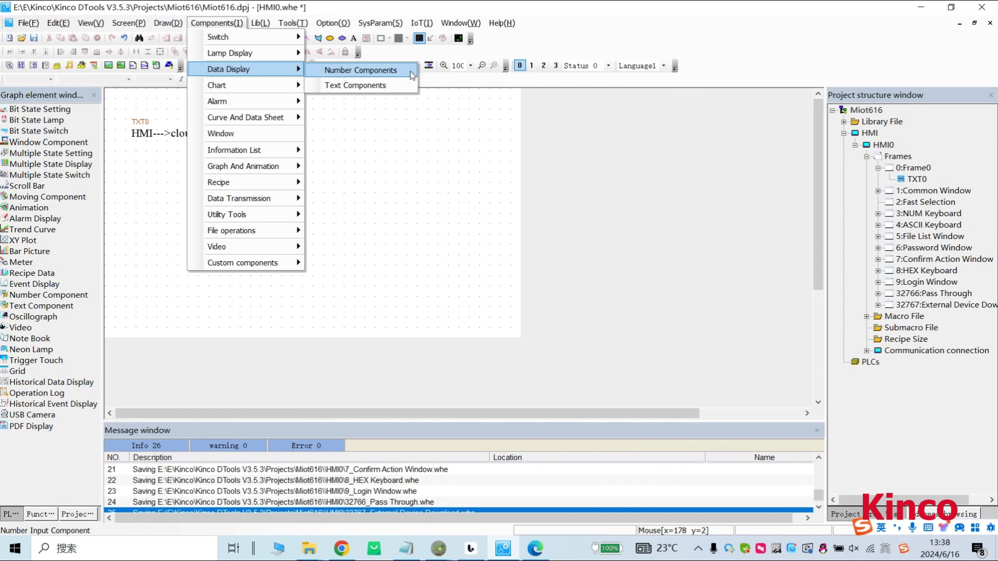
{"action": "left_click", "coordinate": [415, 71]}
{"action": "left_click", "coordinate": [556, 221]}
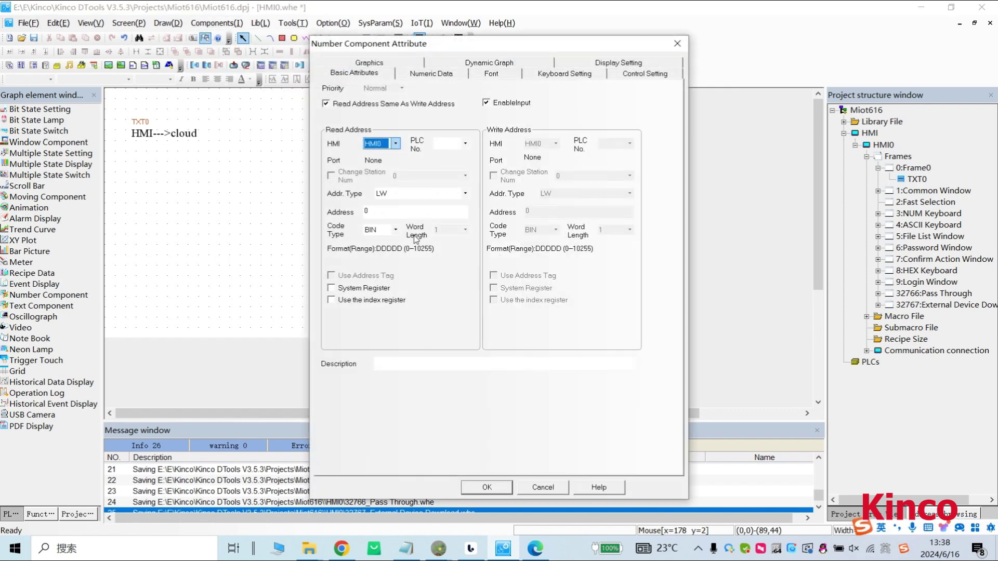
{"action": "double_click", "coordinate": [384, 213]}
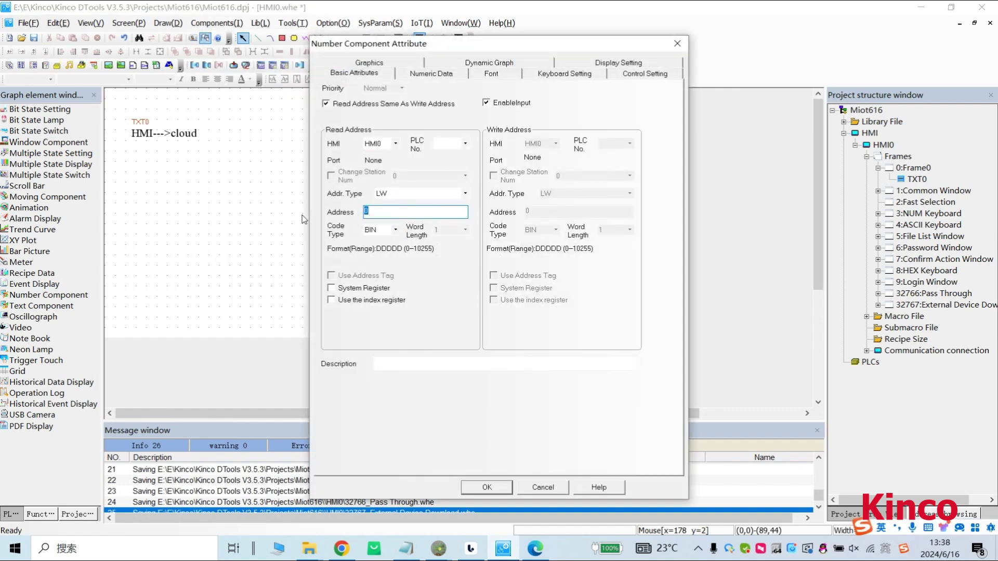
{"action": "type", "text": "20"}
{"action": "left_click", "coordinate": [492, 488]}
{"action": "left_click", "coordinate": [281, 131]}
{"action": "left_click", "coordinate": [303, 205]}
Duplicate the HMI--->cloud label and move the copy to the right of the original.
{"action": "left_click", "coordinate": [177, 137]}
{"action": "key", "text": "ctrl+c"}
{"action": "key", "text": "ctrl+v"}
{"action": "left_click_drag", "start_coordinate": [186, 141], "coordinate": [329, 149]}
{"action": "left_click", "coordinate": [314, 142]}
{"action": "left_click", "coordinate": [269, 142]}
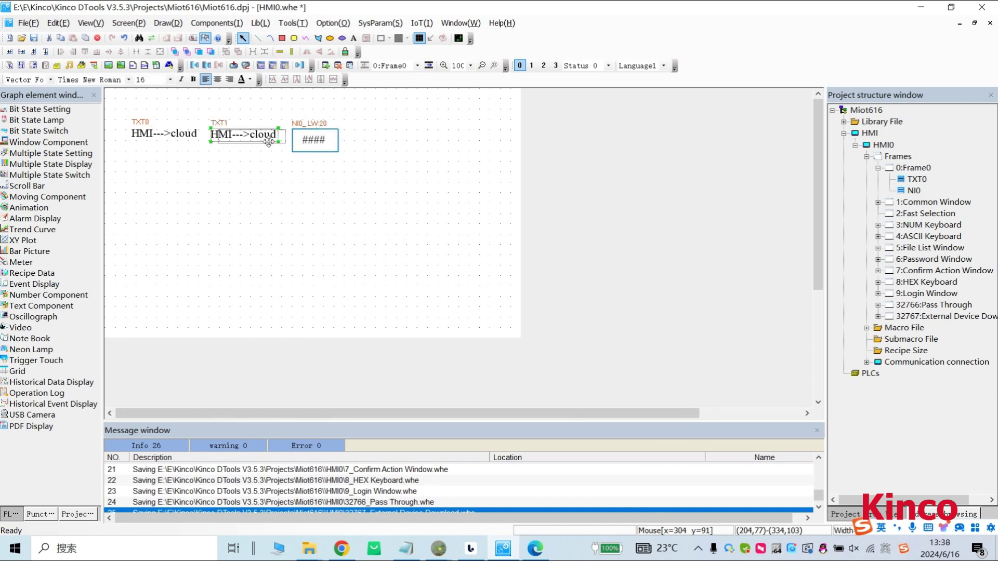
Change the duplicate label to 'LW20' and move the number display beside it.
{"action": "double_click", "coordinate": [269, 142]}
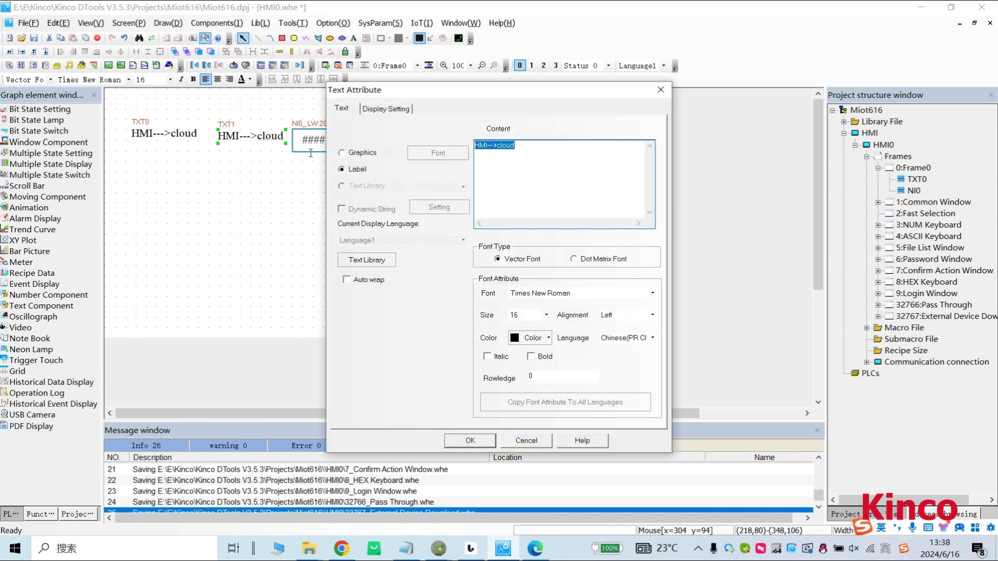
{"action": "key", "text": "BackSpace"}
{"action": "left_click", "coordinate": [463, 446]}
{"action": "left_click_drag", "start_coordinate": [314, 148], "coordinate": [278, 142]}
{"action": "left_click", "coordinate": [294, 188]}
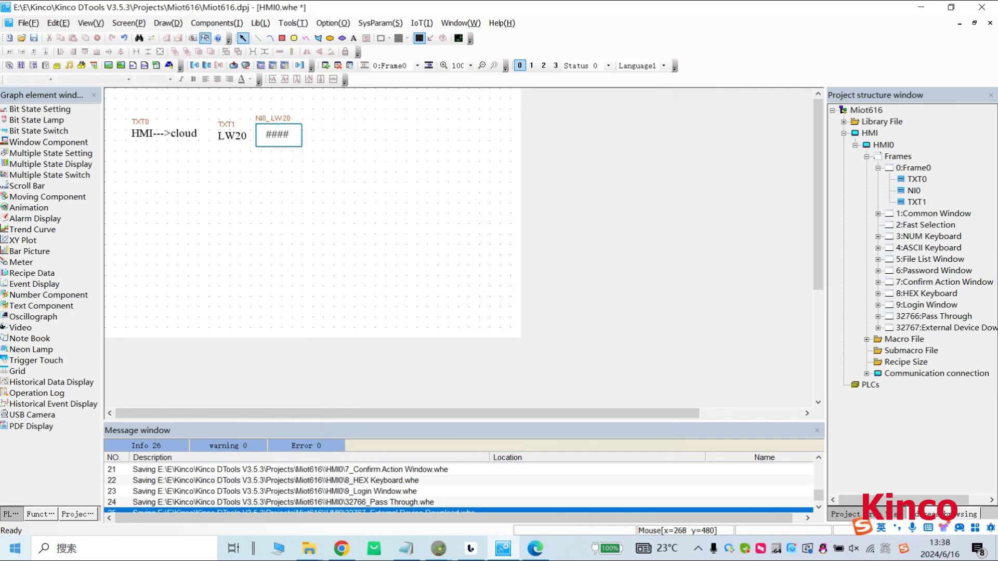
Copy the LW20 label to the right of the number display and relabel it 'LB20'.
{"action": "left_click", "coordinate": [236, 144]}
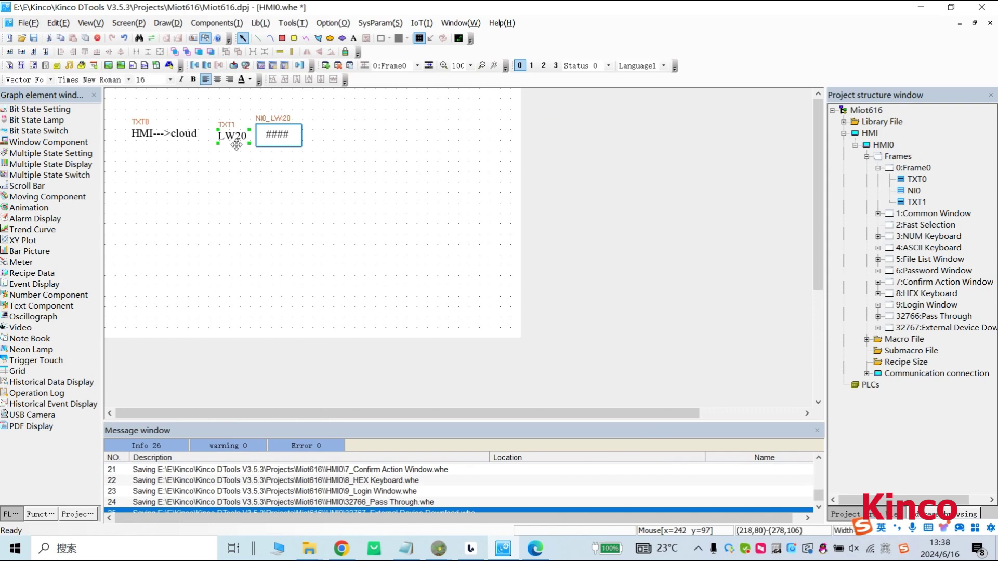
{"action": "left_click_drag", "start_coordinate": [237, 144], "coordinate": [345, 144]}
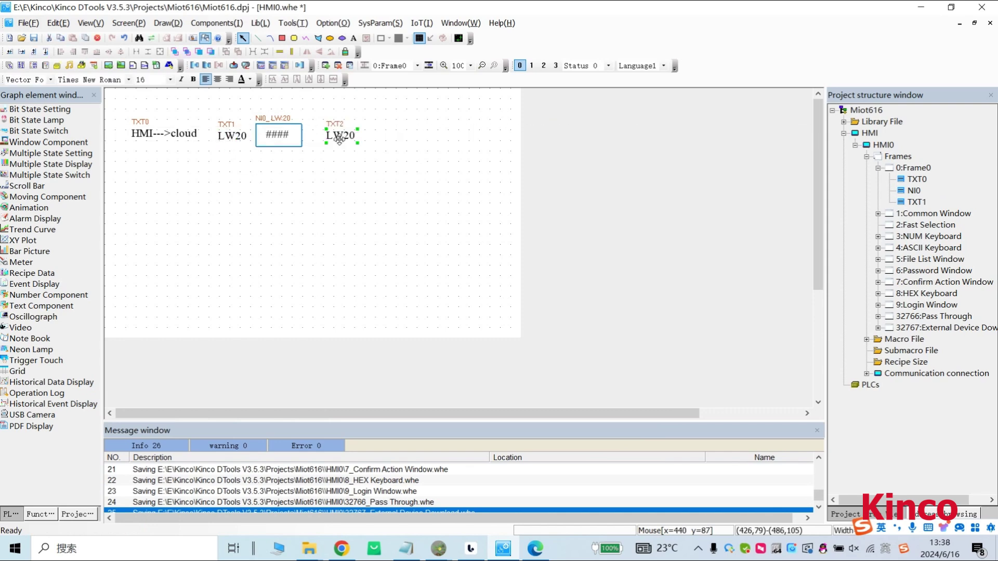
{"action": "double_click", "coordinate": [336, 137]}
{"action": "key", "text": "BackSpace"}
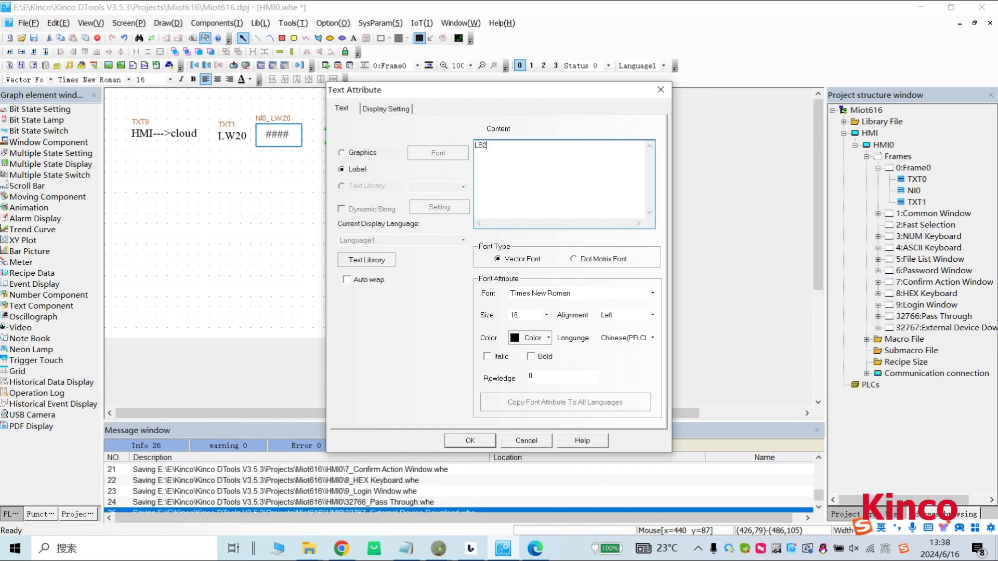
{"action": "left_click", "coordinate": [485, 443]}
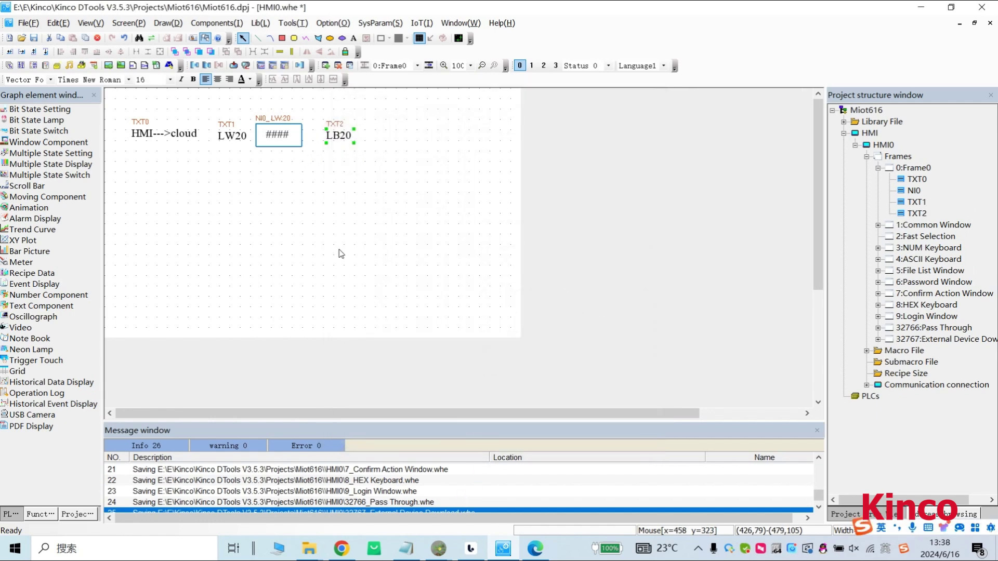
Add a Toggle bit state switch at LB 20 right of the LB20 label.
{"action": "left_click", "coordinate": [217, 24]}
{"action": "mouse_move", "coordinate": [229, 32]}
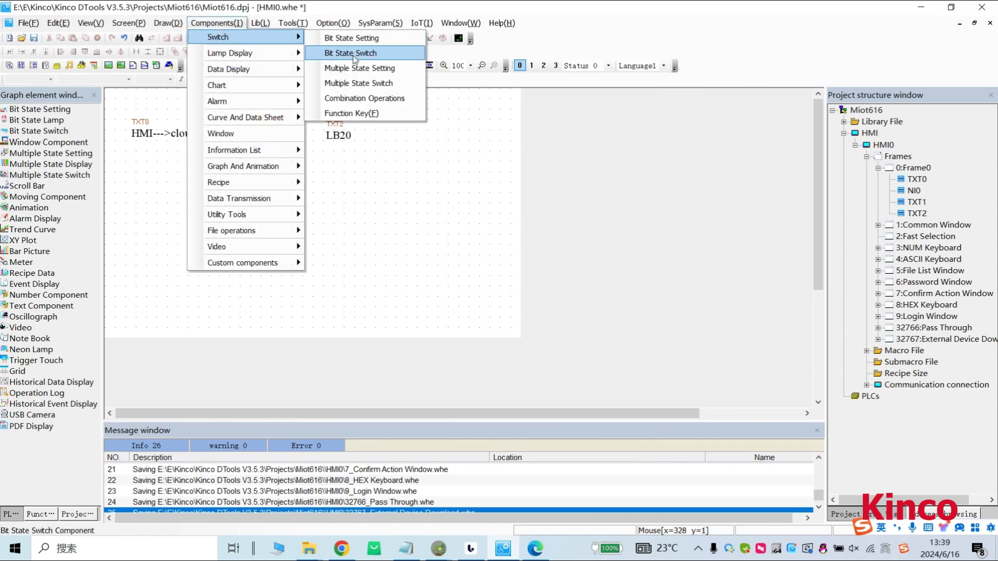
{"action": "left_click", "coordinate": [354, 53]}
{"action": "left_click", "coordinate": [459, 147]}
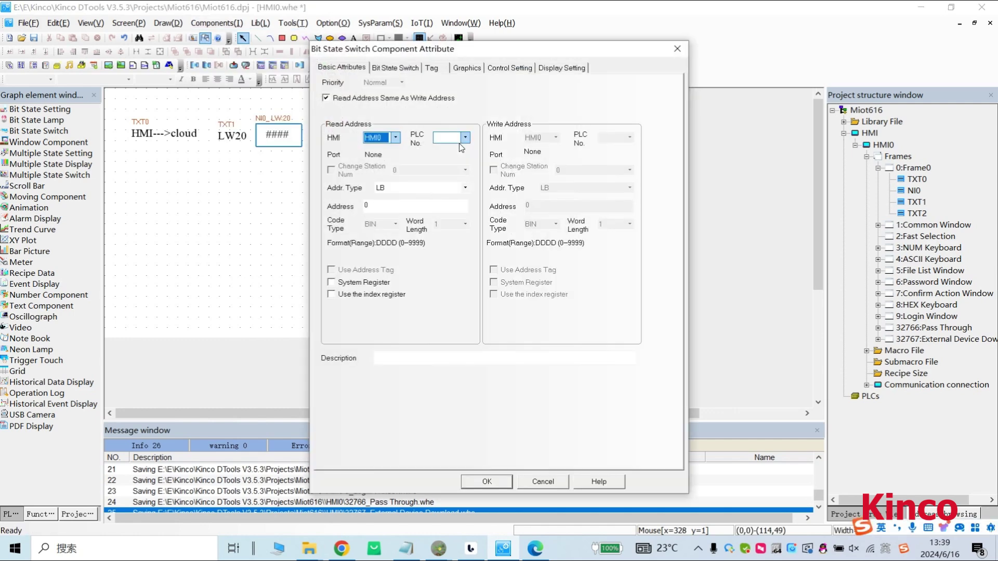
{"action": "double_click", "coordinate": [384, 212]}
{"action": "type", "text": "20"}
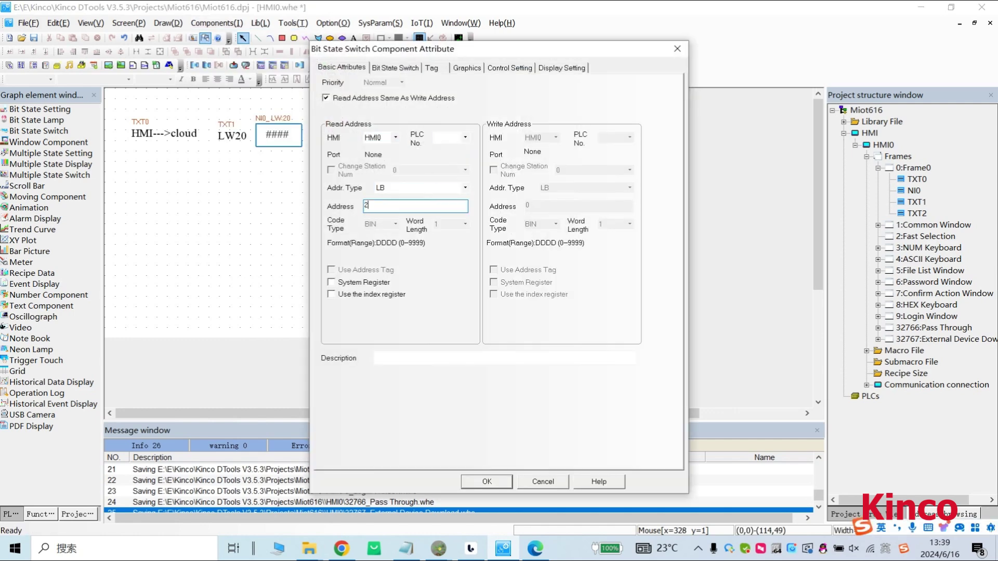
{"action": "left_click", "coordinate": [395, 67]}
{"action": "left_click", "coordinate": [393, 92]}
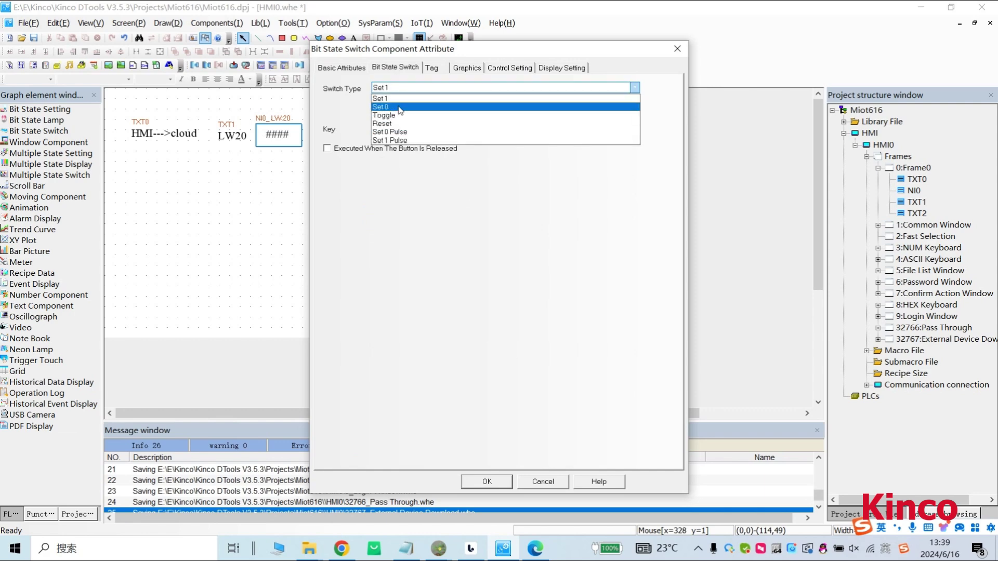
{"action": "left_click", "coordinate": [387, 111]}
{"action": "left_click", "coordinate": [487, 481]}
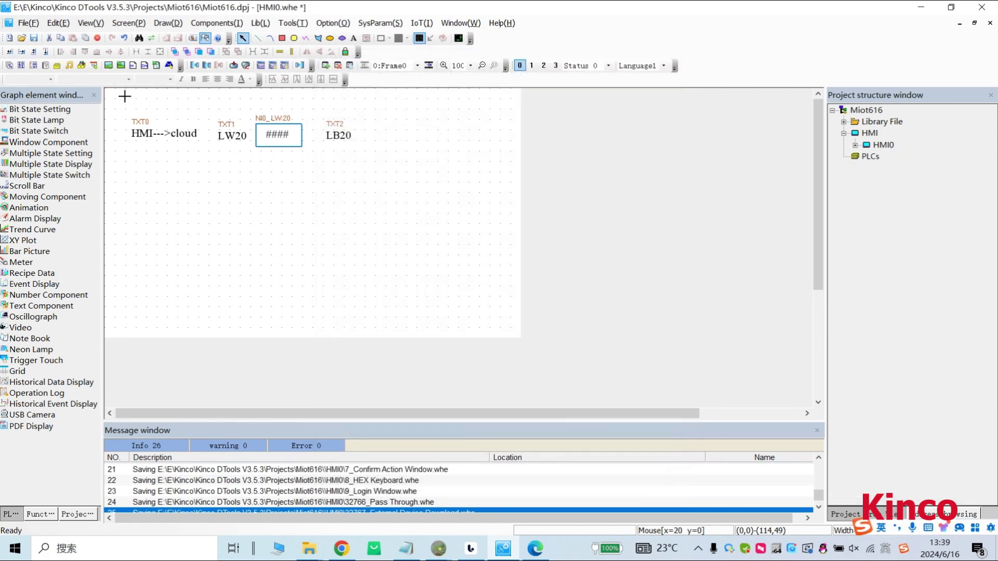
{"action": "left_click", "coordinate": [371, 130]}
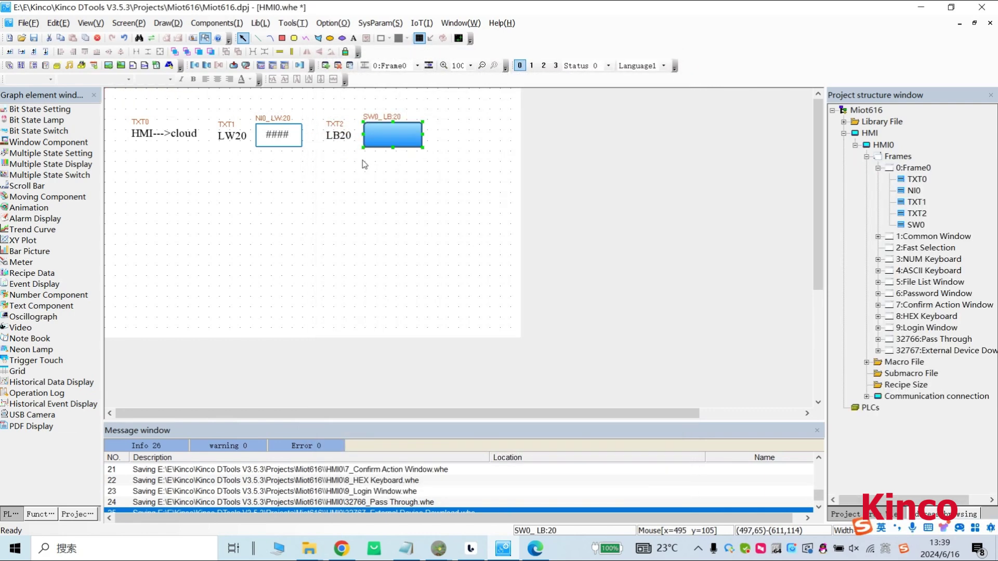
Copy the HMI--->cloud label and place the copy below the first row.
{"action": "left_click", "coordinate": [163, 142]}
{"action": "key", "text": "ctrl+c"}
{"action": "key", "text": "ctrl+v"}
{"action": "left_click_drag", "start_coordinate": [161, 142], "coordinate": [155, 195]}
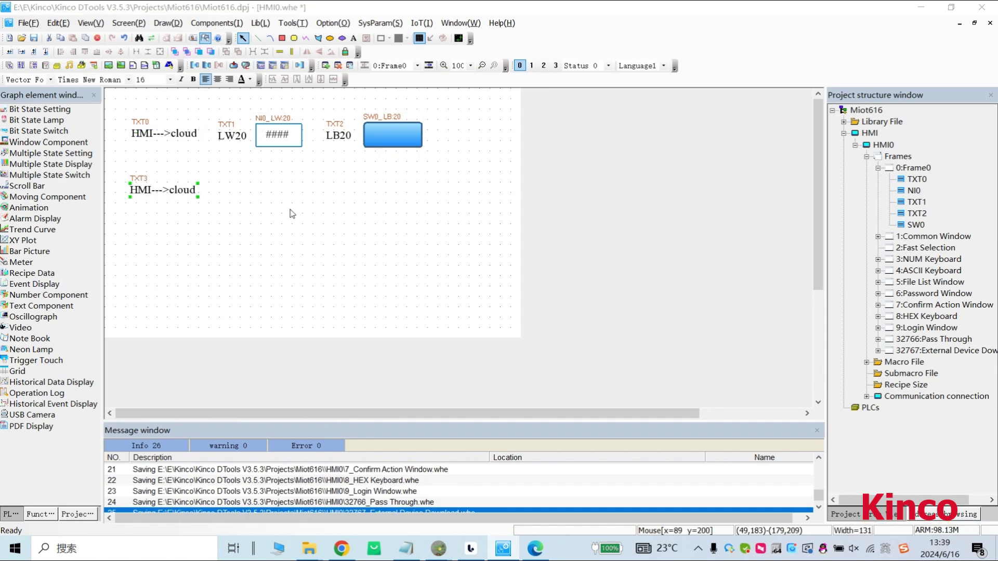
Change the copied label's text to 'cloud--->HMI'.
{"action": "double_click", "coordinate": [156, 194]}
{"action": "left_click_drag", "start_coordinate": [554, 167], "coordinate": [316, 155]}
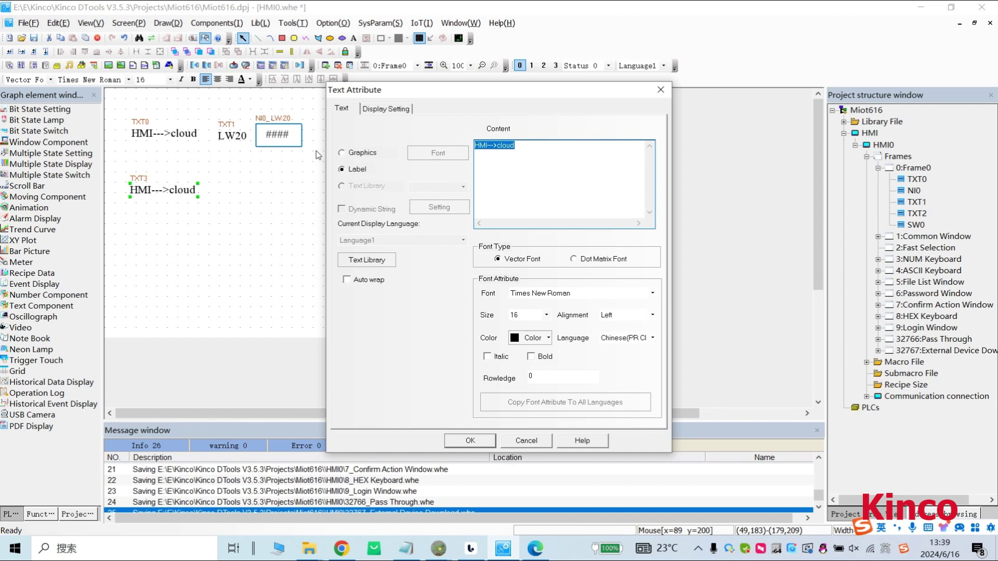
{"action": "left_click", "coordinate": [514, 189]}
{"action": "key", "text": "BackSpace"}
{"action": "key", "text": "BackSpace"}
{"action": "type", "text": "cloud"}
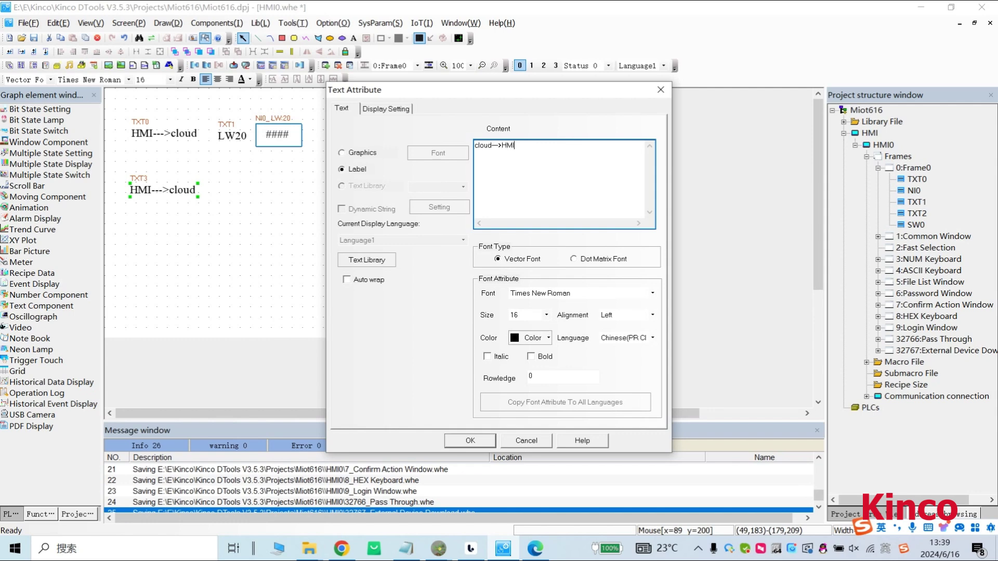
{"action": "left_click", "coordinate": [470, 441]}
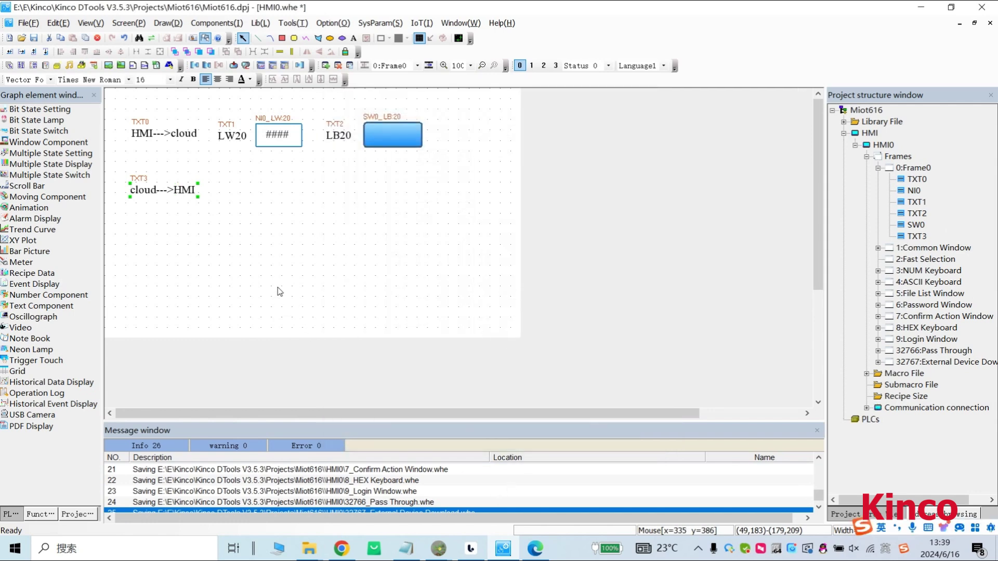
Copy the LW20 label beside cloud--->HMI and change it to 'LW40'.
{"action": "left_click", "coordinate": [227, 138]}
{"action": "key", "text": "ctrl+c"}
{"action": "key", "text": "ctrl+v"}
{"action": "left_click_drag", "start_coordinate": [237, 141], "coordinate": [232, 190]}
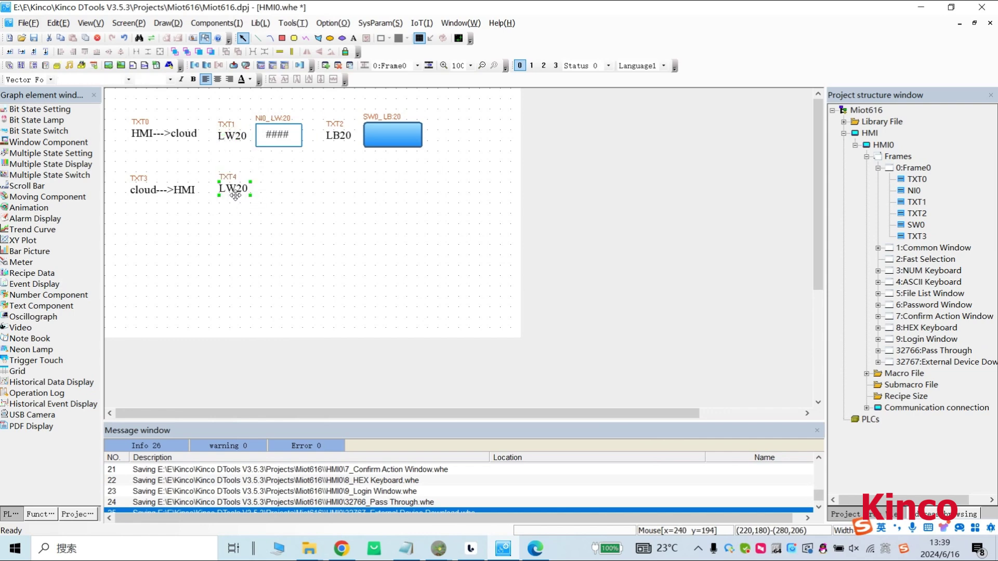
{"action": "double_click", "coordinate": [236, 194]}
{"action": "left_click", "coordinate": [485, 149]}
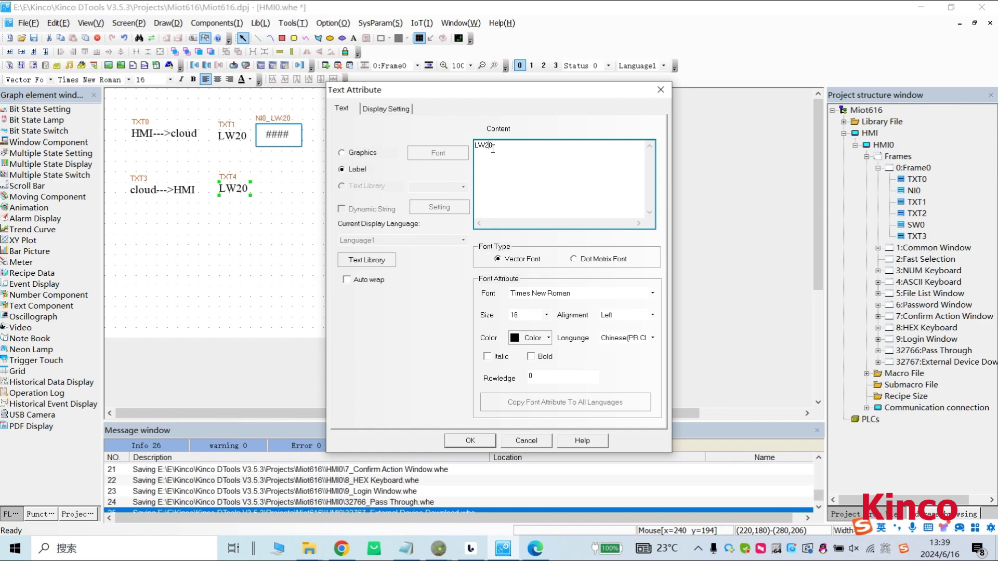
{"action": "type", "text": "4"}
{"action": "left_click", "coordinate": [475, 442]}
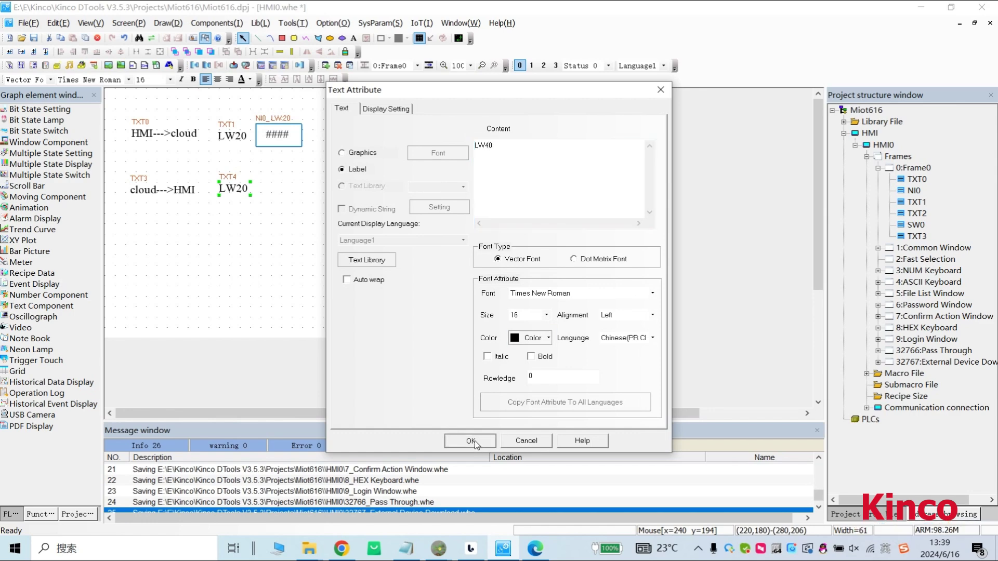
Copy the number display beside LW40 and bind it to address LW40.
{"action": "left_click_drag", "start_coordinate": [270, 141], "coordinate": [281, 193]}
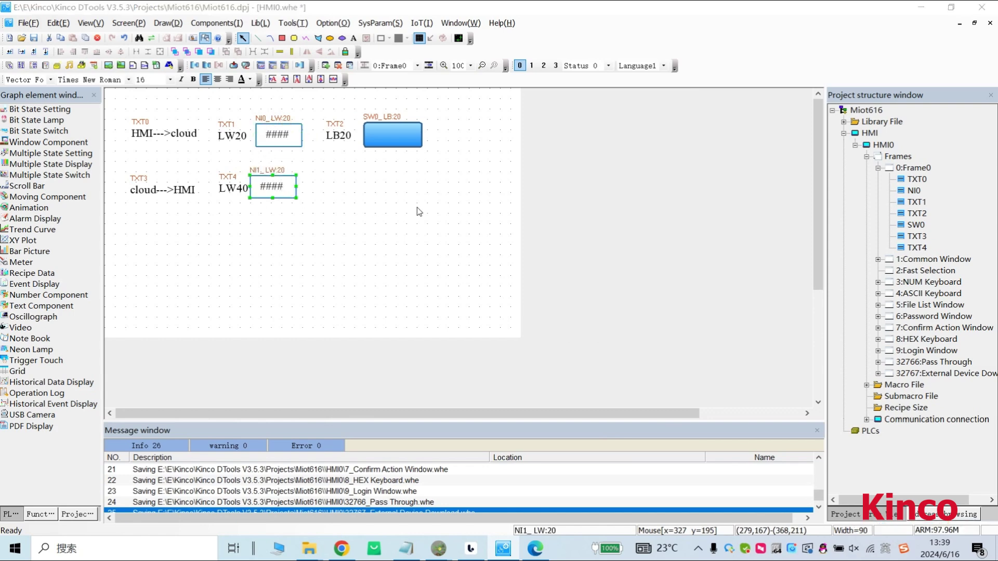
{"action": "key", "text": "Return"}
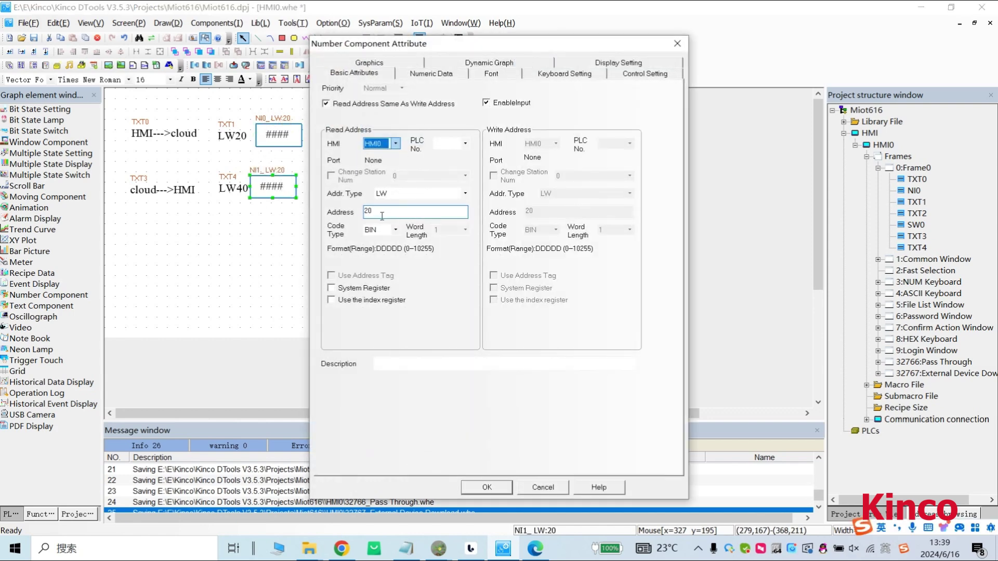
{"action": "double_click", "coordinate": [382, 216]}
{"action": "type", "text": "40"}
{"action": "left_click", "coordinate": [480, 486]}
Select the LB20 label and its switch together.
{"action": "left_click", "coordinate": [369, 277]}
{"action": "left_click", "coordinate": [339, 134]}
{"action": "left_click", "coordinate": [485, 200]}
{"action": "left_click_drag", "start_coordinate": [463, 177], "coordinate": [314, 110]}
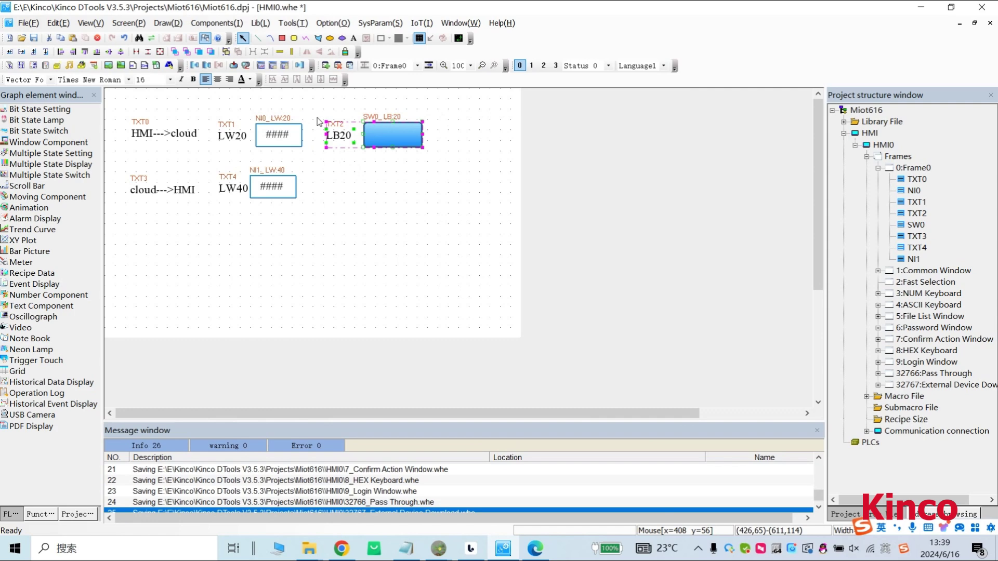
Paste copies of the LB20 label and switch into the second row, relabelled 'LB40'.
{"action": "left_click", "coordinate": [348, 195]}
{"action": "key", "text": "ctrl+v"}
{"action": "left_click_drag", "start_coordinate": [390, 144], "coordinate": [382, 188]}
{"action": "left_click", "coordinate": [347, 197]}
{"action": "double_click", "coordinate": [348, 197]}
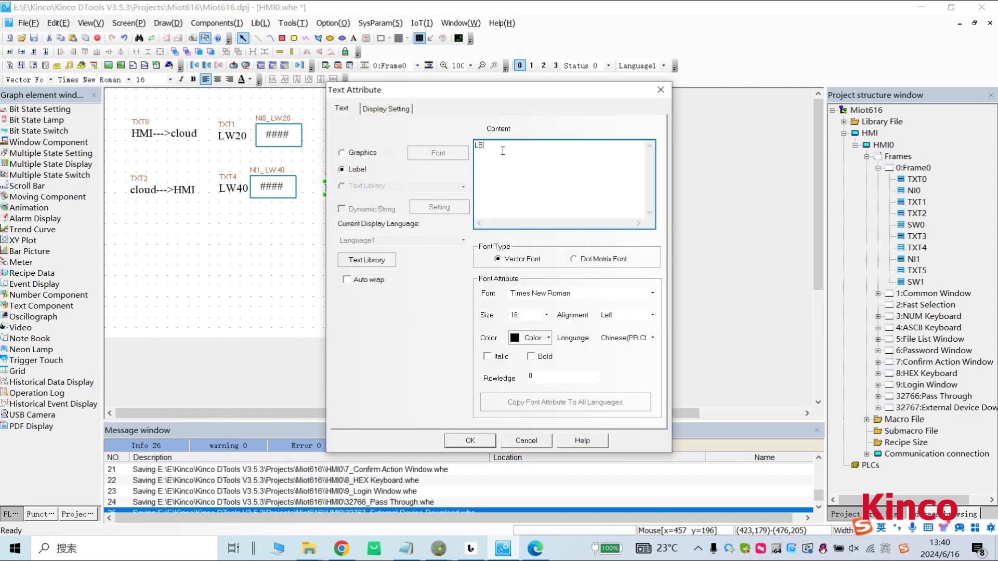
{"action": "left_click", "coordinate": [470, 442]}
Set the copied switch's read address to LB40.
{"action": "left_click", "coordinate": [374, 187]}
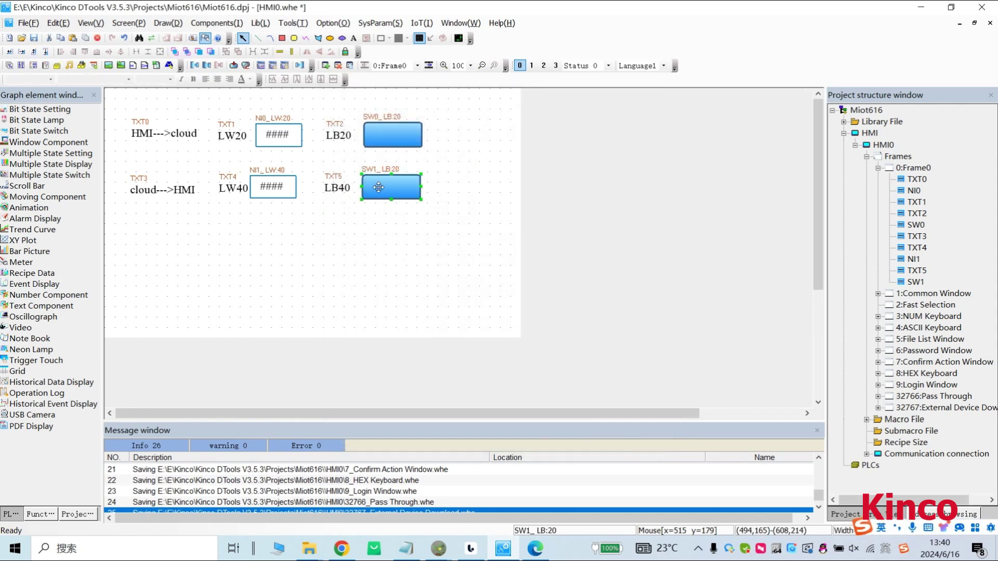
{"action": "double_click", "coordinate": [375, 186]}
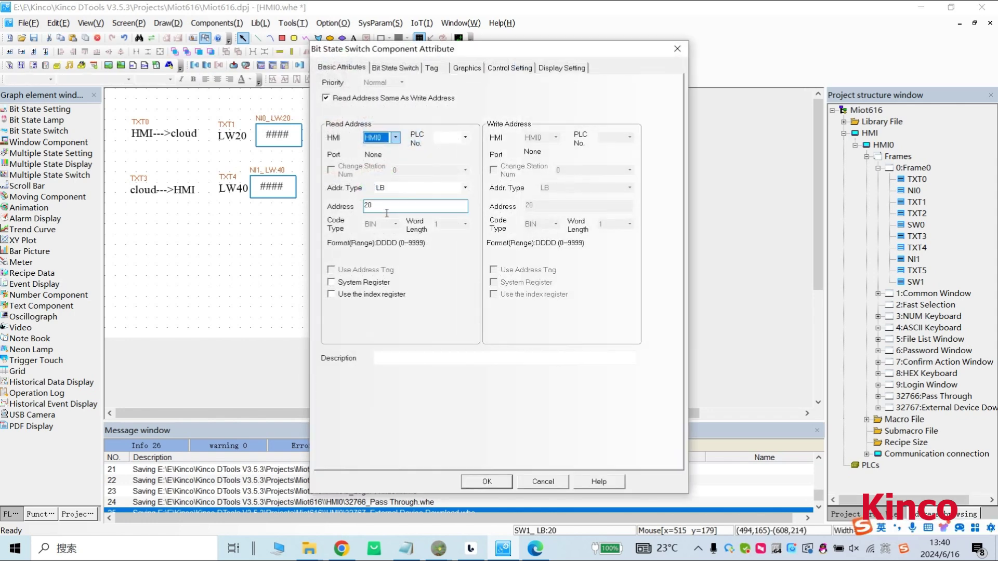
{"action": "type", "text": "40"}
{"action": "left_click", "coordinate": [481, 483]}
{"action": "left_click", "coordinate": [205, 23]}
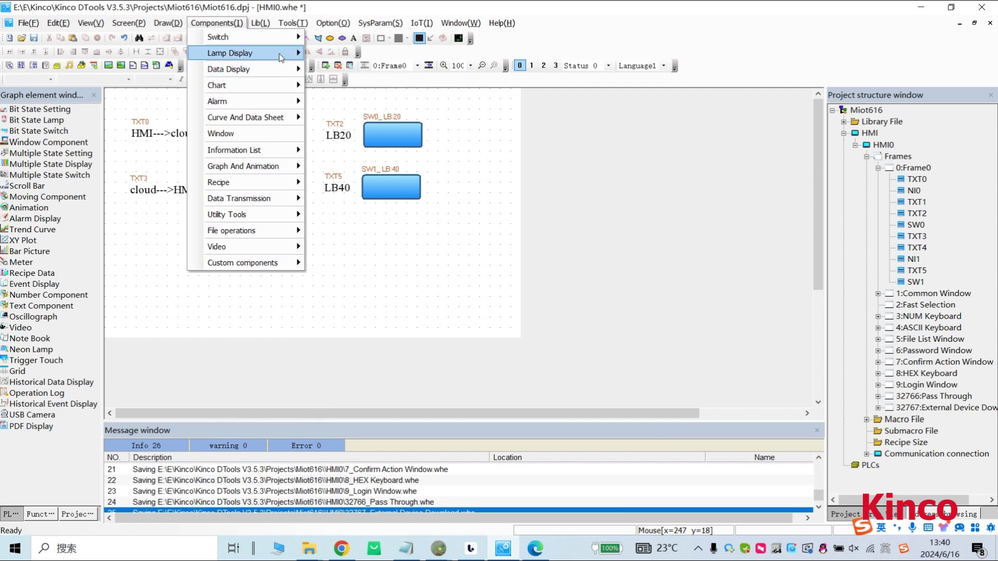
Draw a bit state lamp at address LB40 beside the LB40 switch.
{"action": "left_click", "coordinate": [338, 53]}
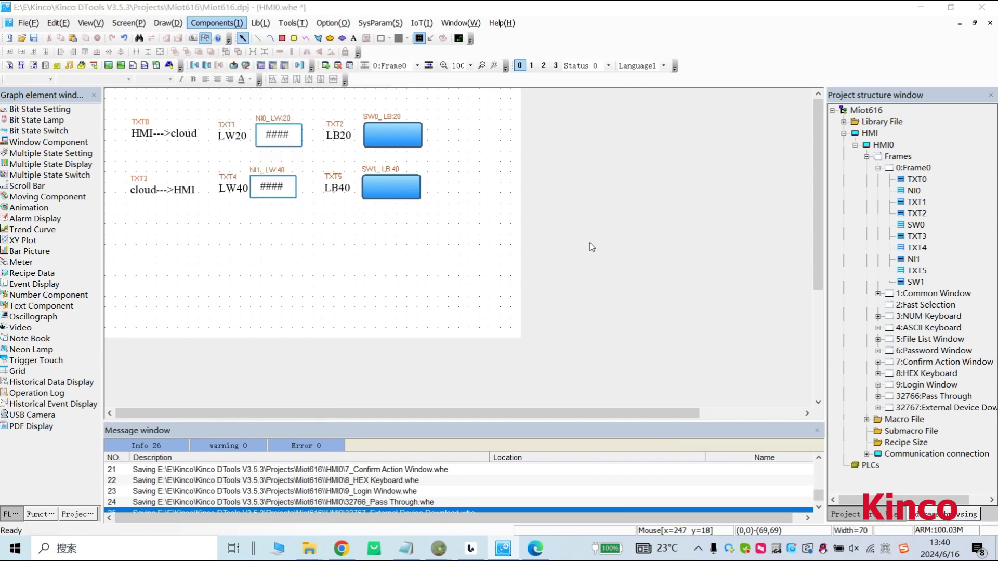
{"action": "left_click", "coordinate": [592, 247]}
{"action": "type", "text": "4"}
{"action": "left_click", "coordinate": [470, 466]}
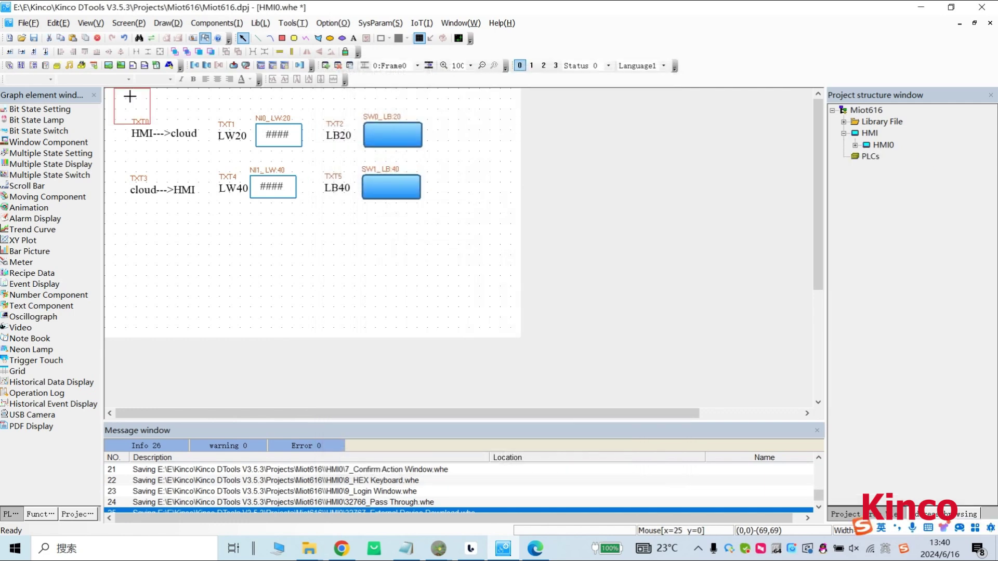
{"action": "left_click_drag", "start_coordinate": [432, 172], "coordinate": [468, 207]}
Save the project with Ctrl+S and compile all with no errors.
{"action": "left_click", "coordinate": [458, 260]}
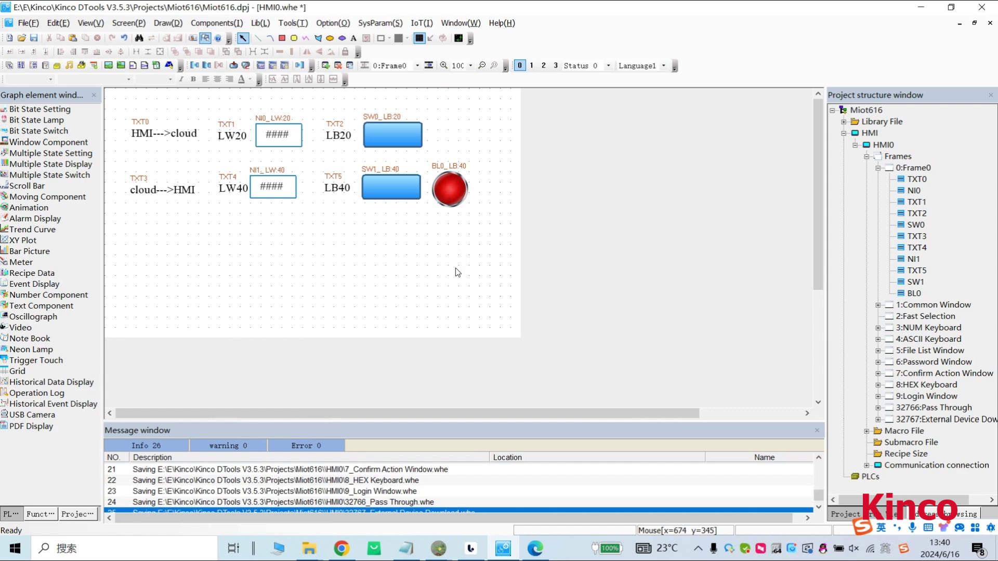
{"action": "key", "text": "ctrl+s"}
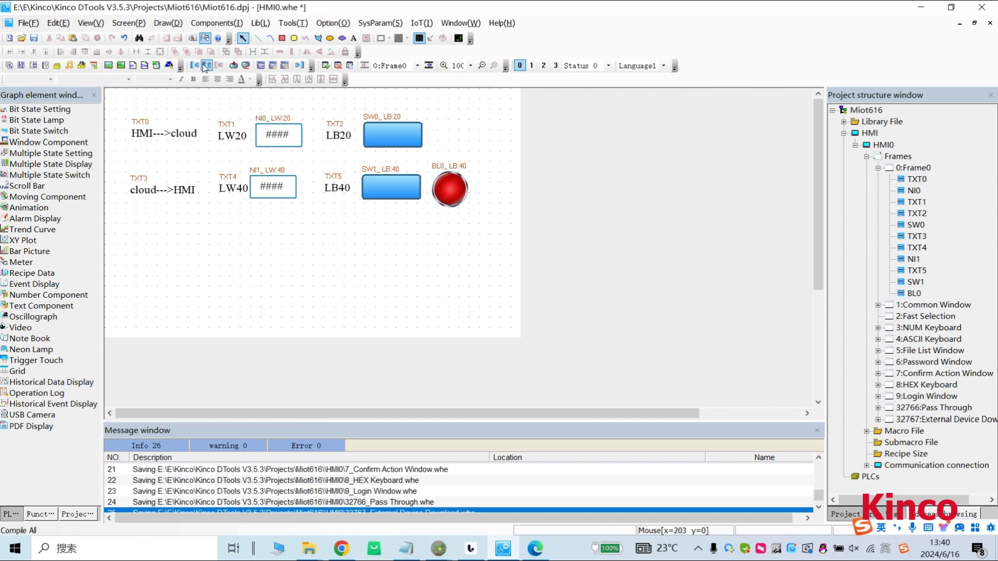
{"action": "left_click", "coordinate": [205, 66]}
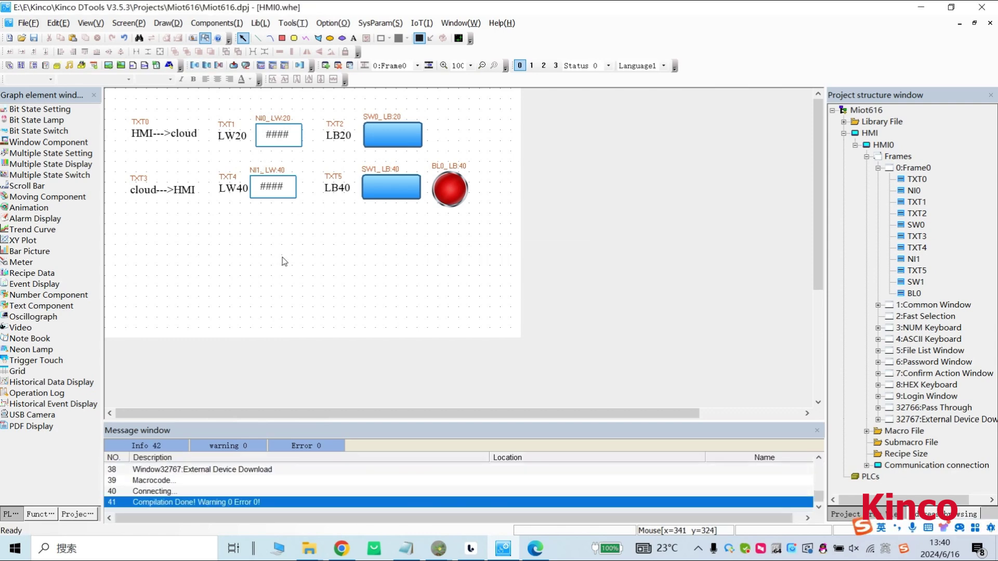
Download the compiled project to the HMI at 192.168.0.179 and acknowledge the download success message.
{"action": "left_click", "coordinate": [233, 66]}
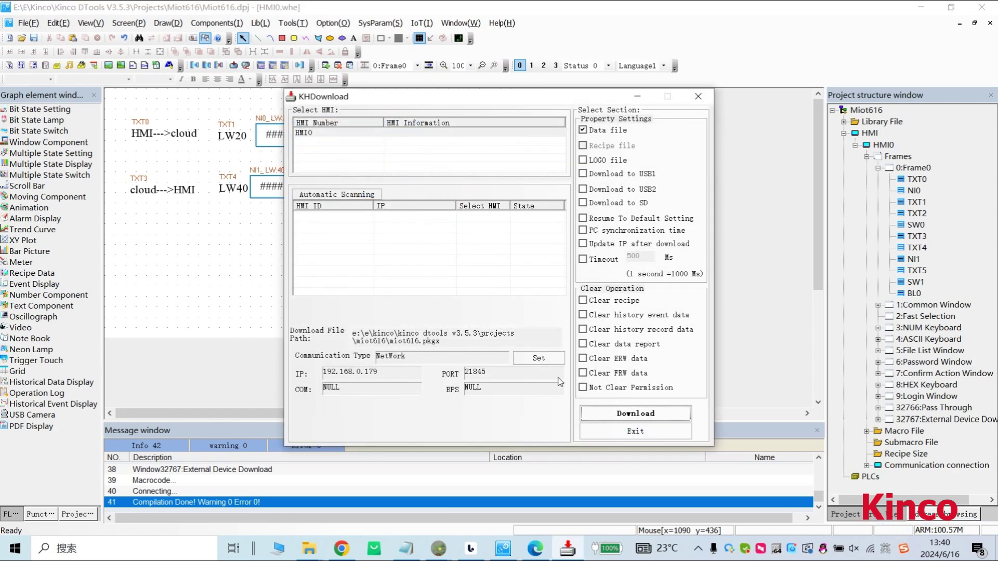
{"action": "left_click", "coordinate": [635, 413]}
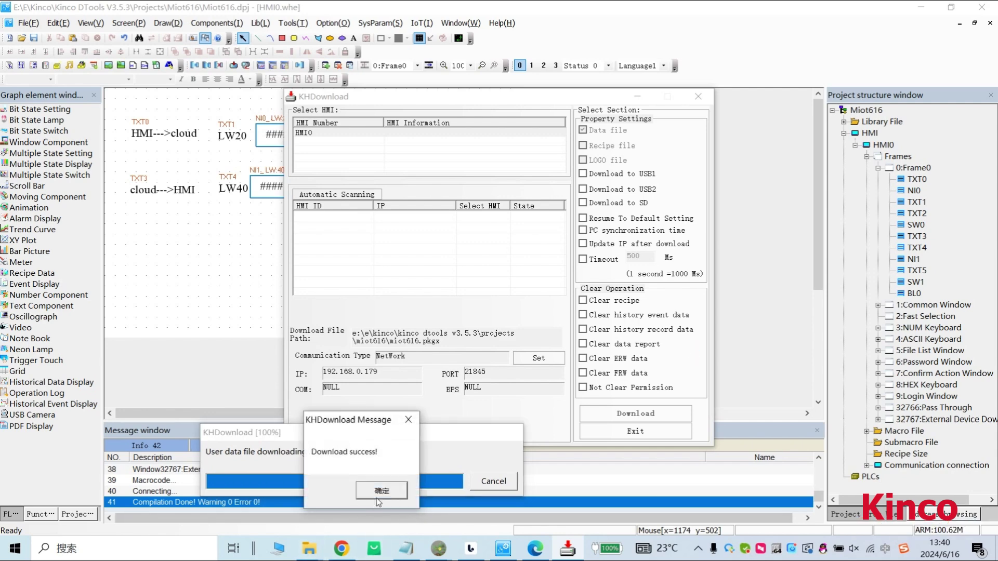
{"action": "left_click", "coordinate": [381, 491]}
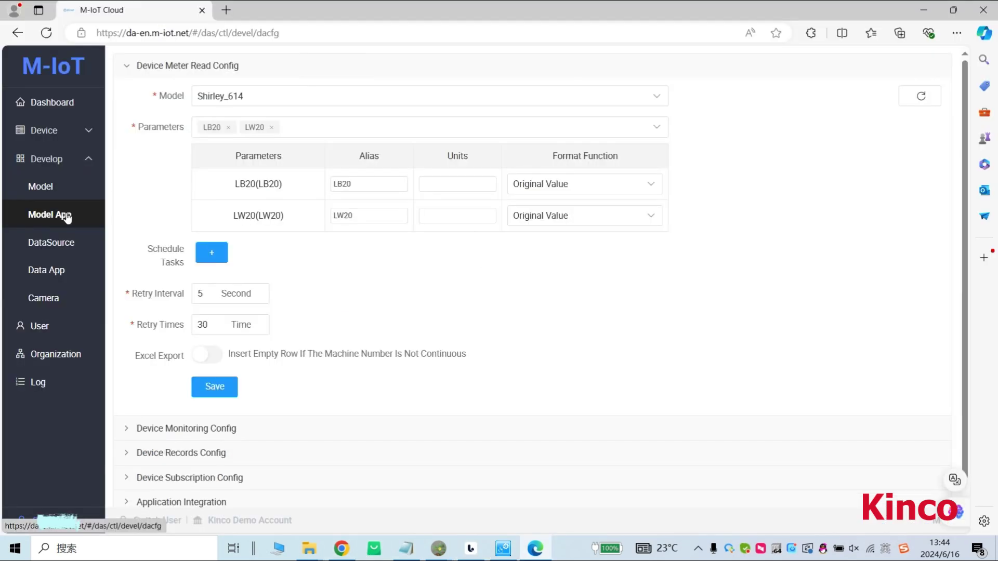
{"action": "left_click", "coordinate": [130, 411]}
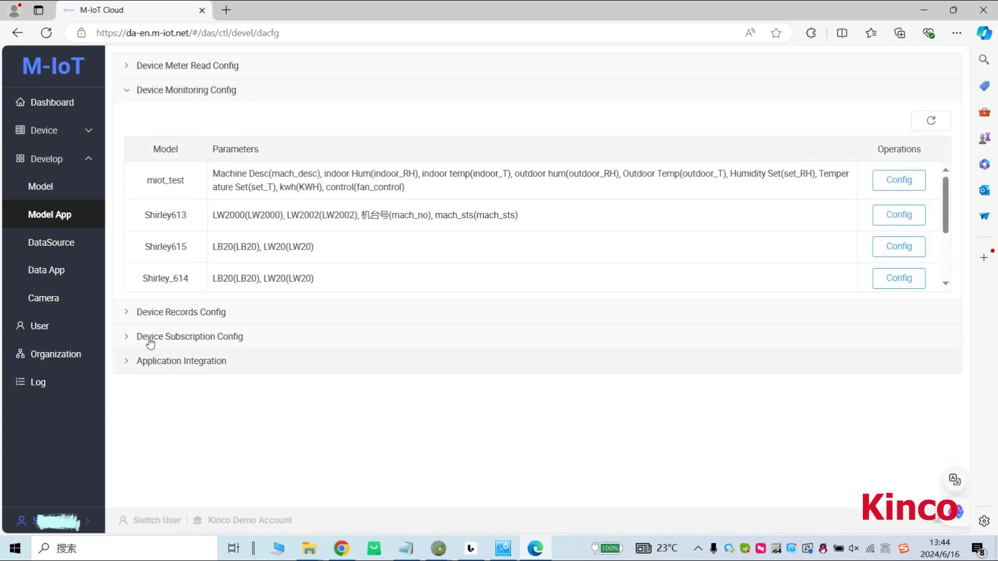
{"action": "left_click_drag", "start_coordinate": [946, 216], "coordinate": [950, 256]}
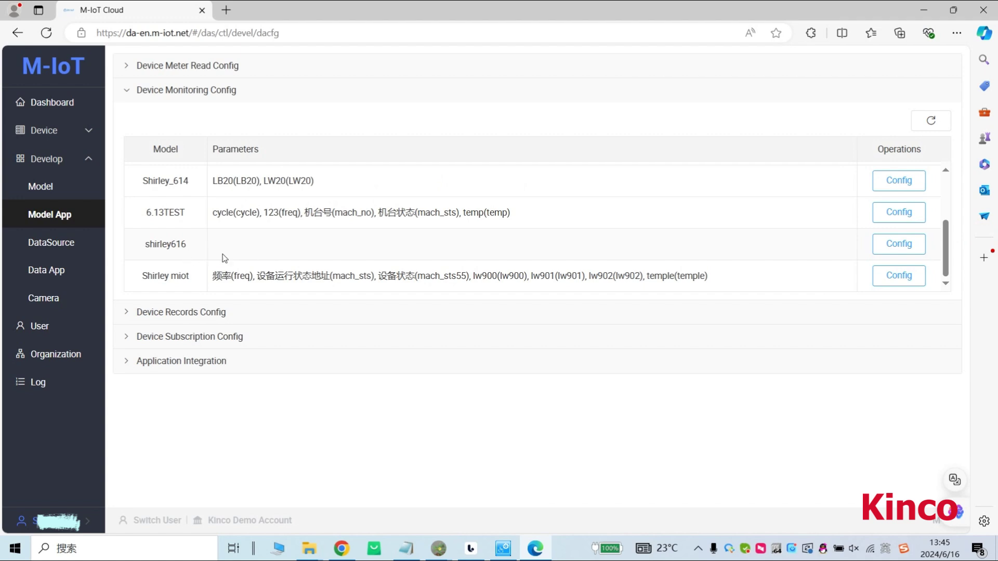
{"action": "left_click", "coordinate": [887, 246]}
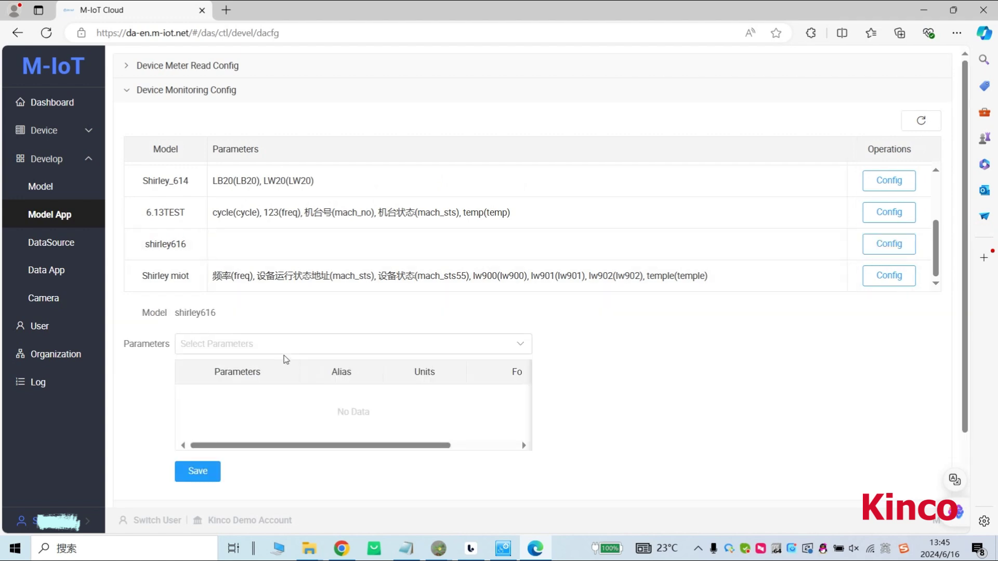
{"action": "scroll", "coordinate": [285, 359], "scroll_direction": "down", "scroll_amount": 2}
{"action": "left_click", "coordinate": [222, 270]}
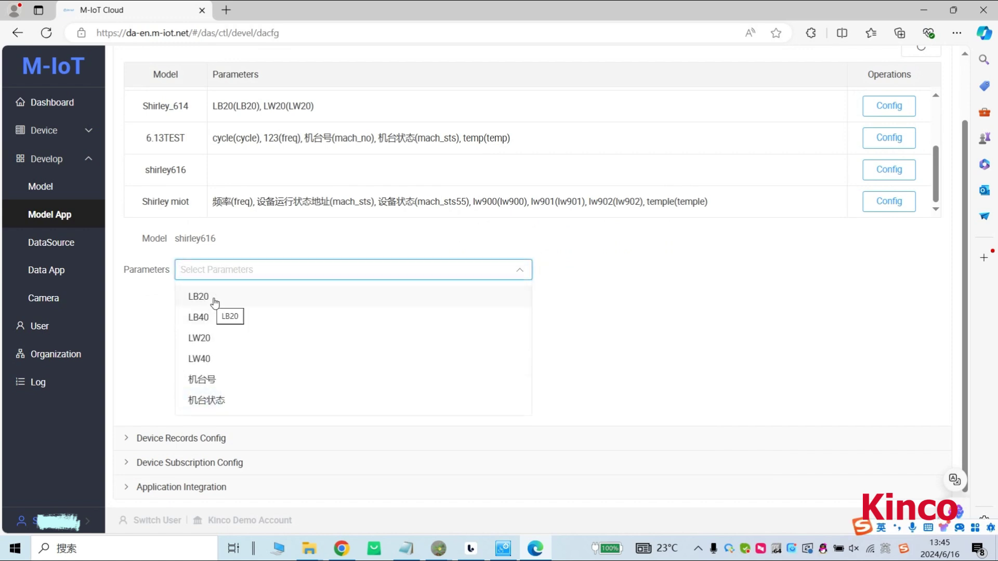
{"action": "left_click", "coordinate": [215, 303]}
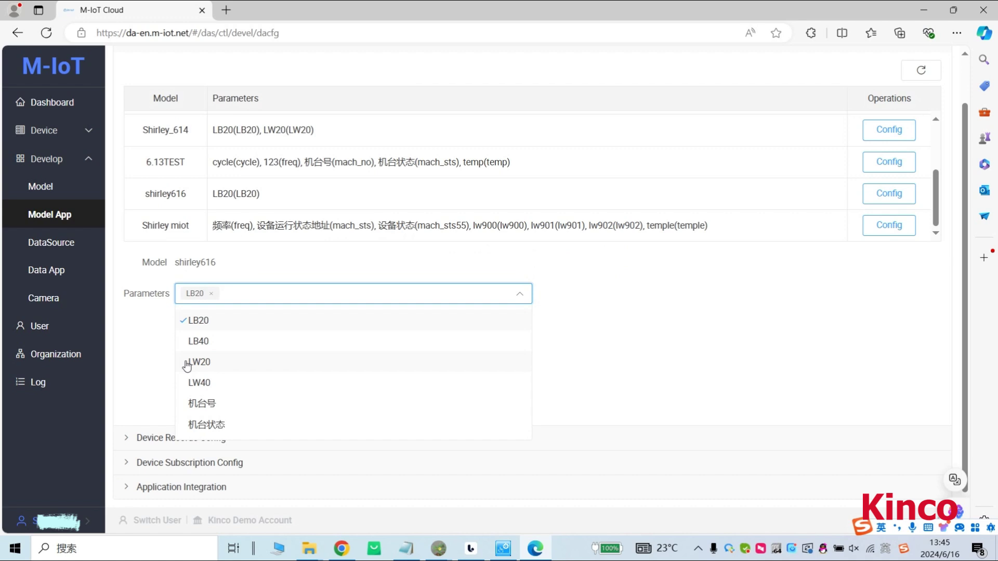
{"action": "left_click", "coordinate": [187, 363]}
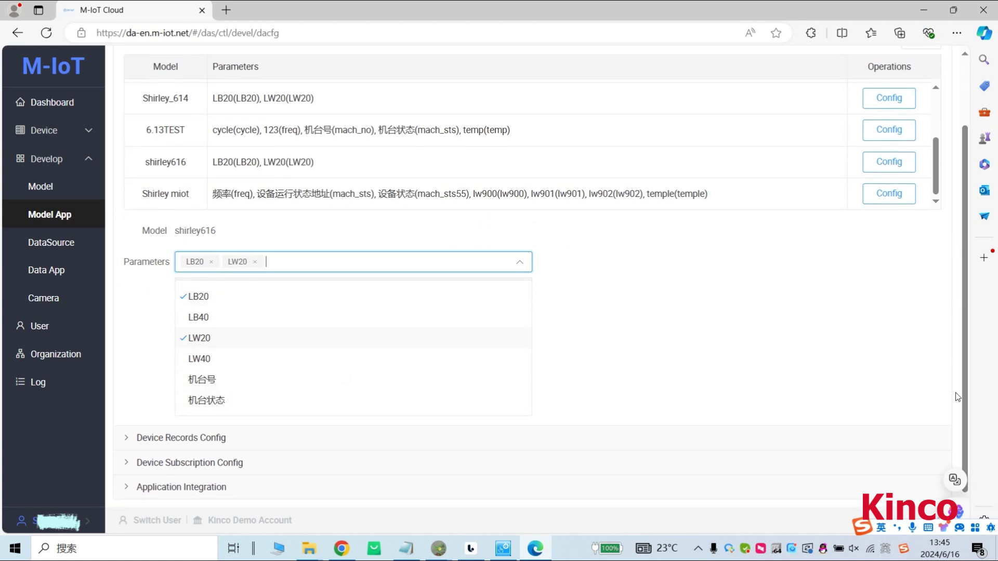
{"action": "left_click", "coordinate": [601, 366]}
{"action": "left_click", "coordinate": [221, 399]}
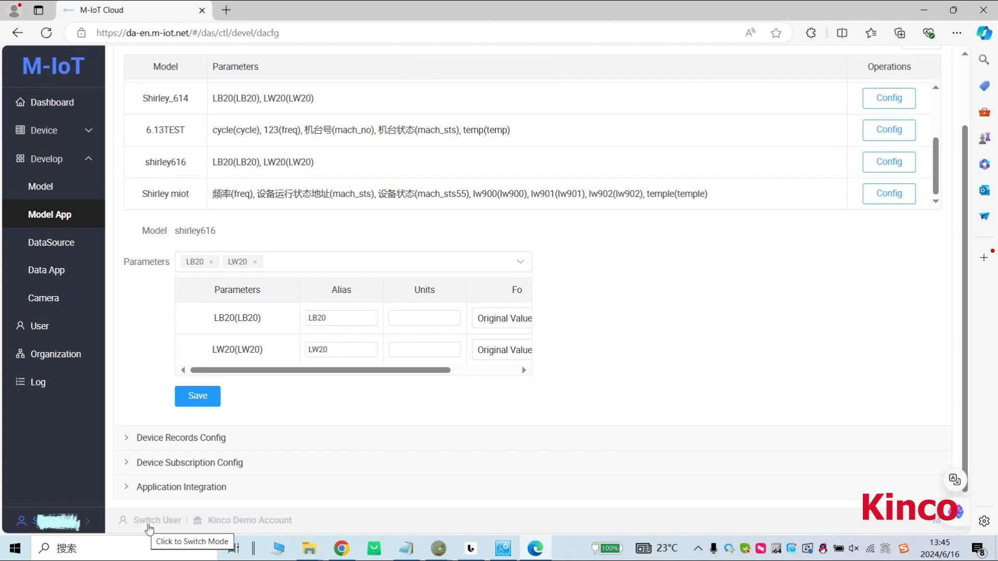
{"action": "left_click", "coordinate": [149, 526]}
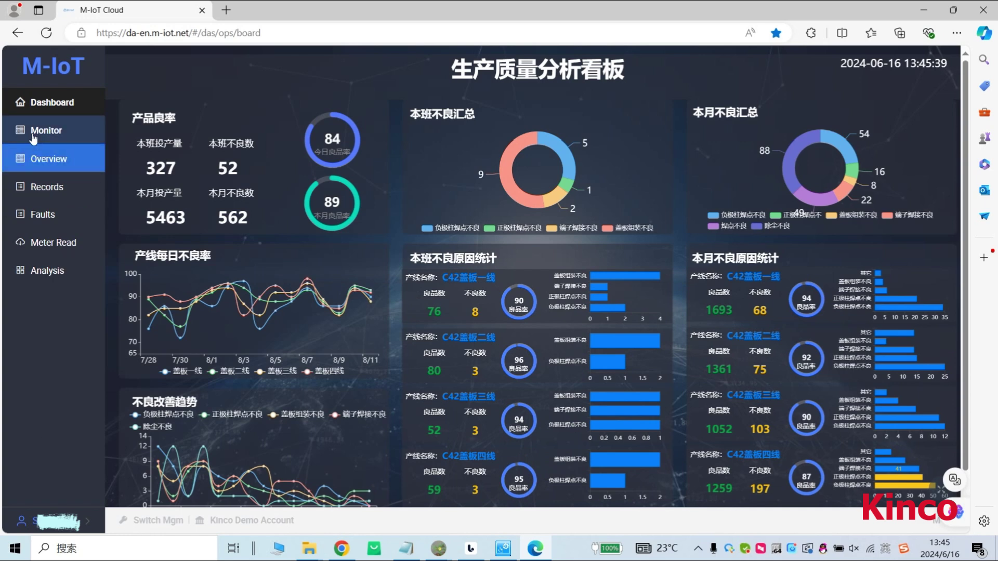
{"action": "left_click", "coordinate": [64, 134]}
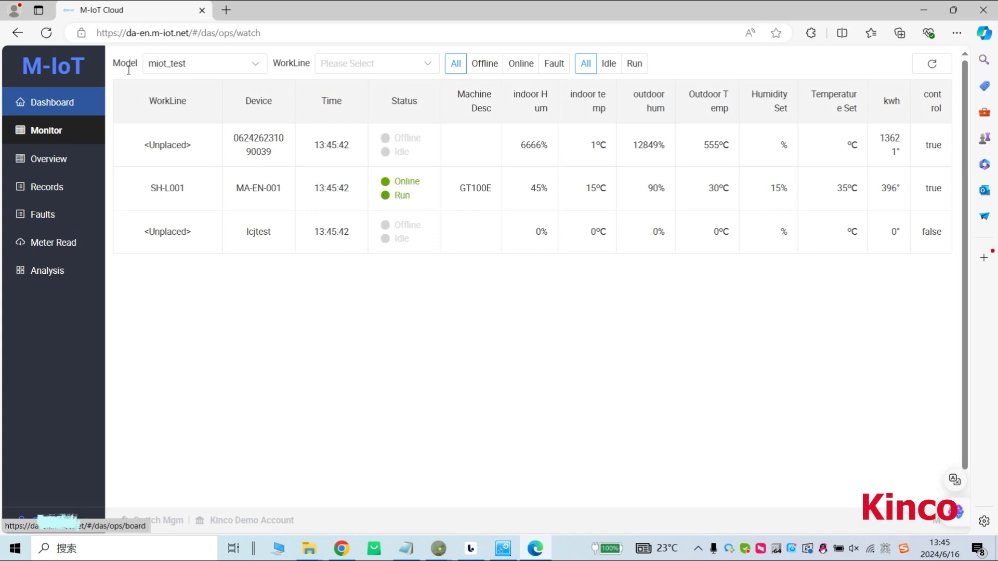
{"action": "left_click", "coordinate": [230, 66]}
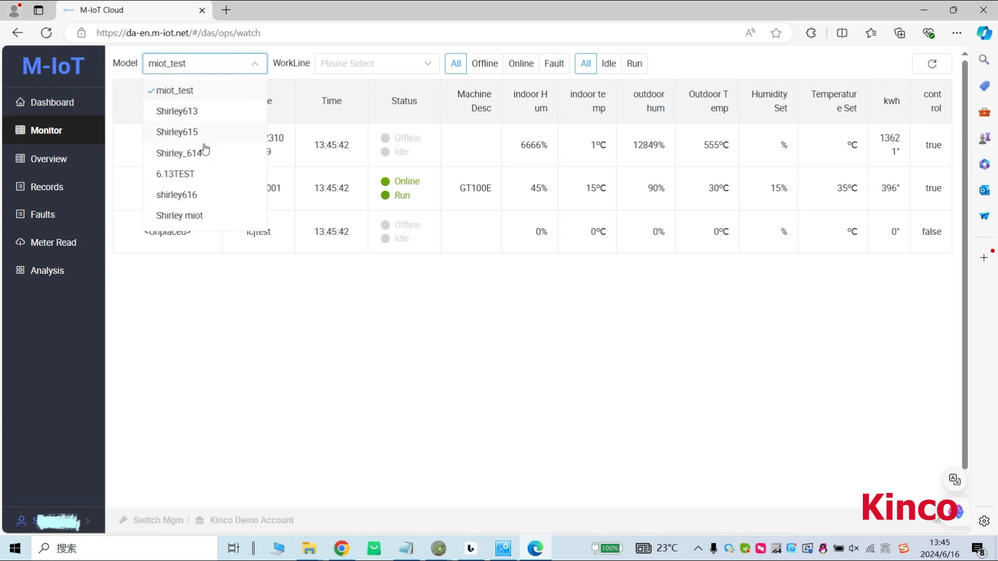
{"action": "left_click", "coordinate": [193, 195]}
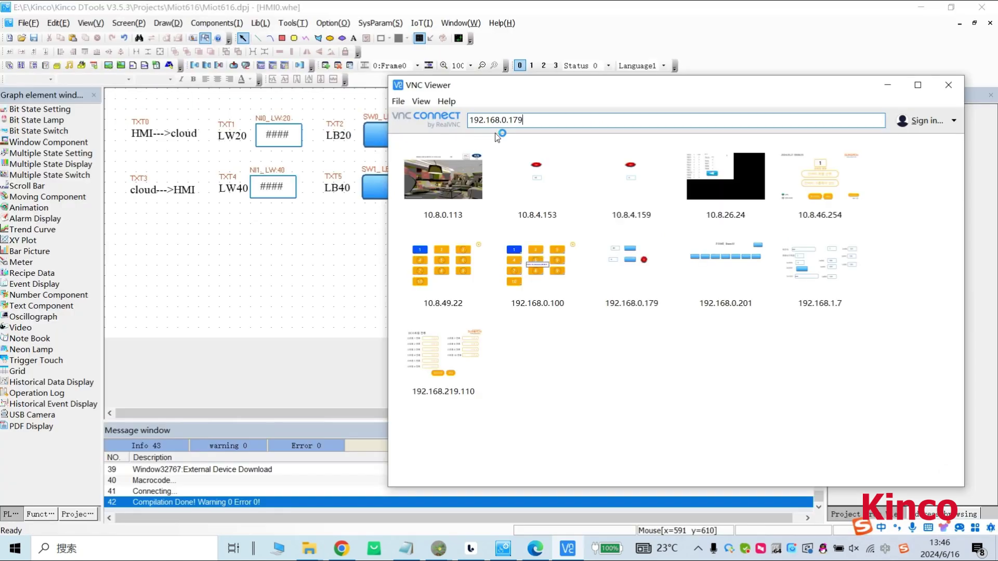
Connect VNC Viewer to the HMI at 192.168.0.179, accepting the unencrypted connection and entering the password.
{"action": "key", "text": "Return"}
{"action": "left_click", "coordinate": [553, 341]}
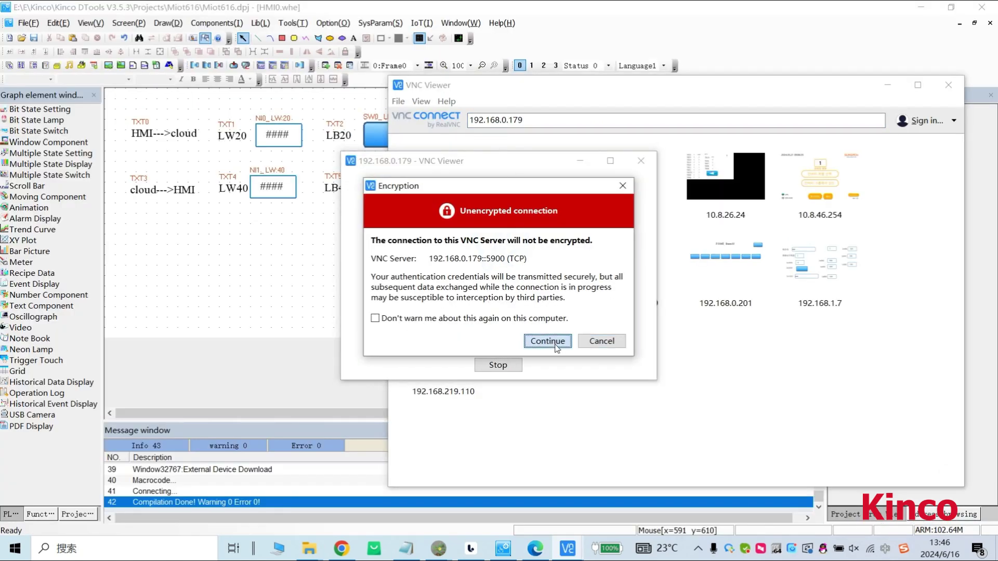
{"action": "key", "text": "Return"}
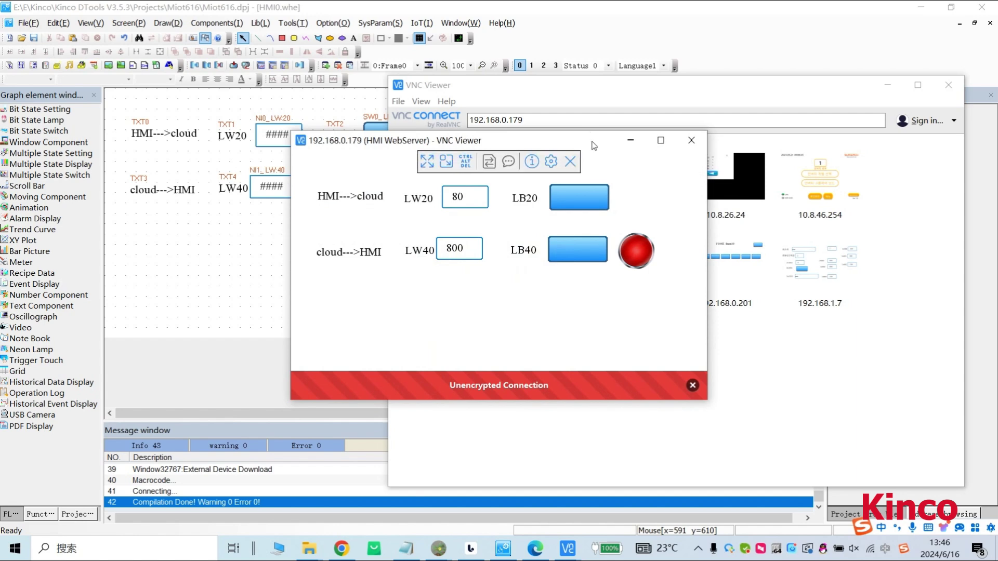
{"action": "left_click_drag", "start_coordinate": [593, 145], "coordinate": [727, 185]}
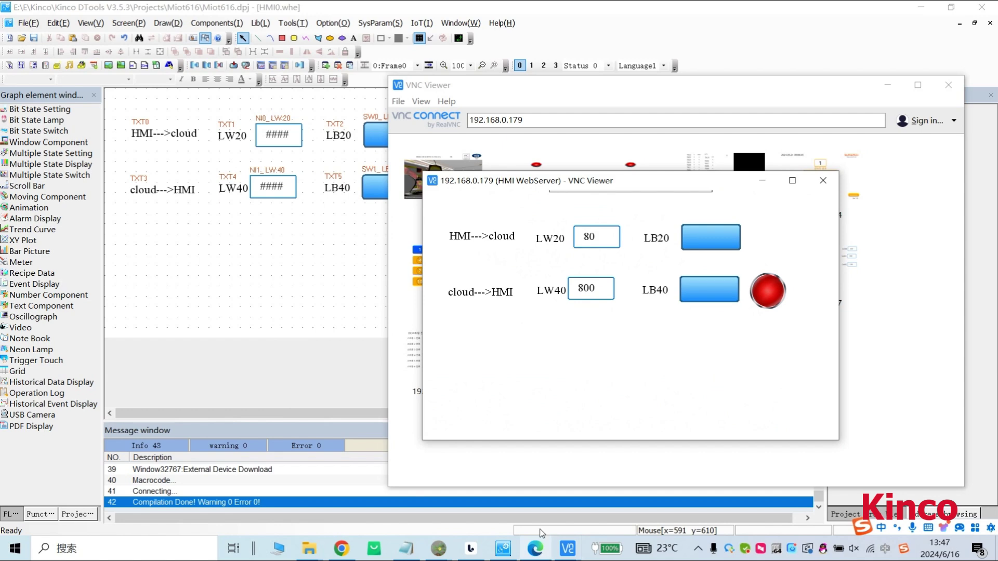
On the HMI screen set LW20 to 12, switch LB20 on, then return to the cloud monitor.
{"action": "left_click", "coordinate": [595, 244]}
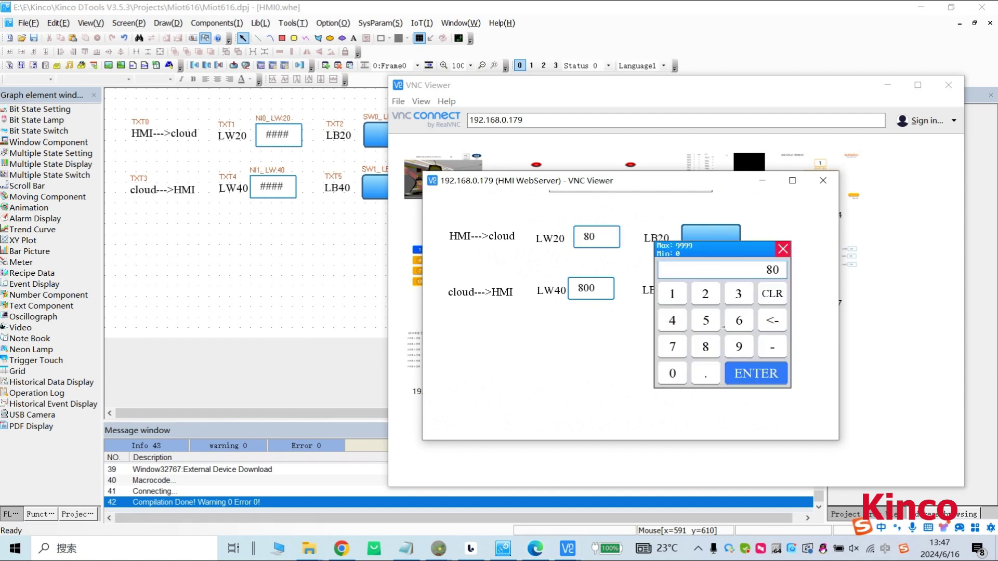
{"action": "left_click", "coordinate": [683, 298]}
{"action": "left_click", "coordinate": [704, 296]}
{"action": "left_click", "coordinate": [755, 372]}
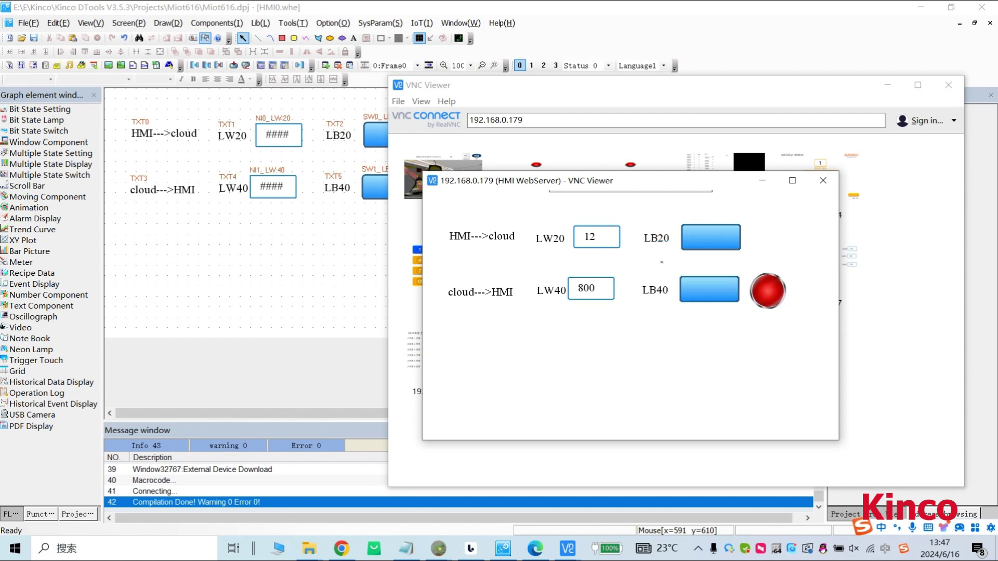
{"action": "left_click", "coordinate": [698, 241]}
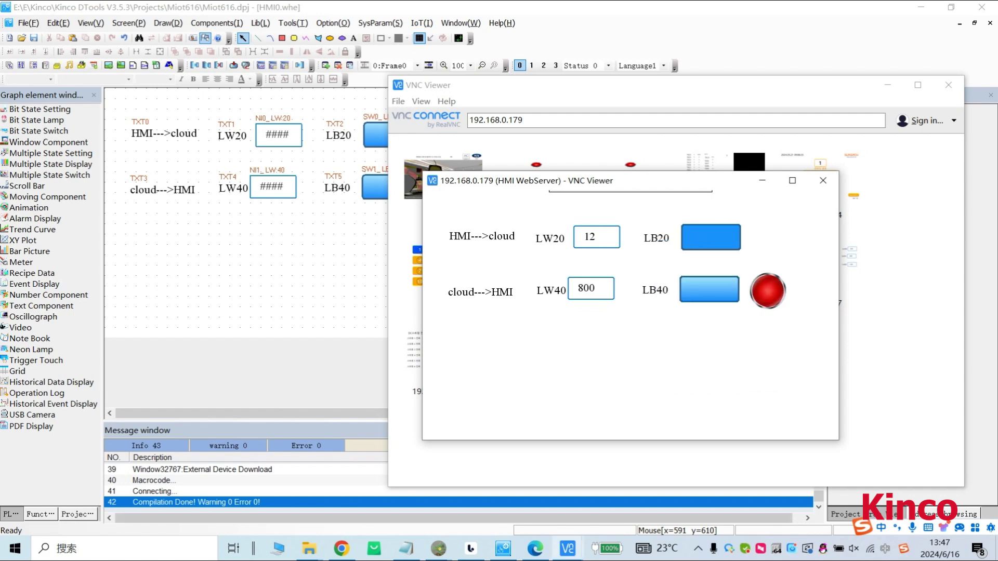
{"action": "left_click", "coordinate": [536, 550]}
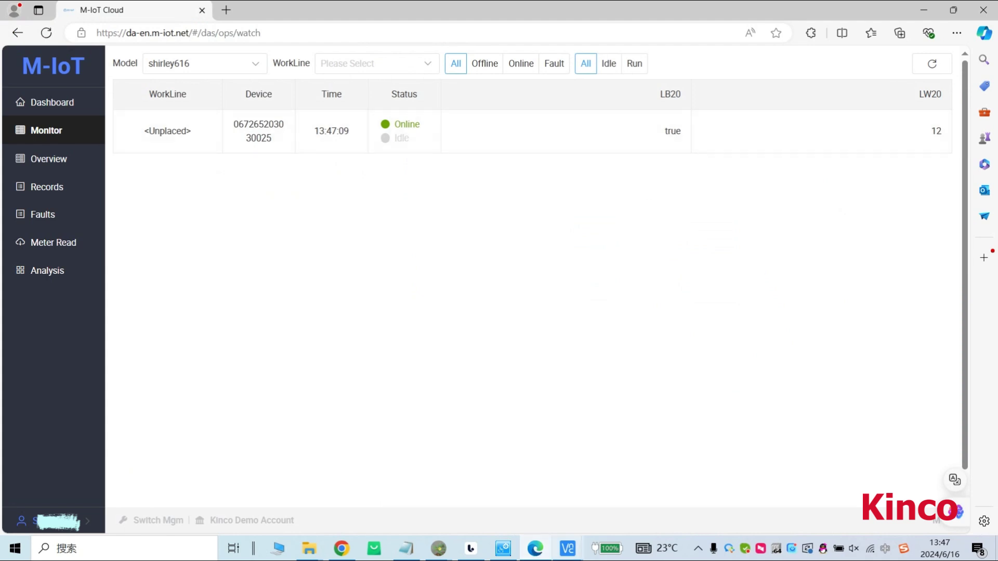
On the HMI remote screen set LW20 to 50 and switch LB20 off.
{"action": "mouse_move", "coordinate": [569, 553]}
{"action": "left_click", "coordinate": [619, 502]}
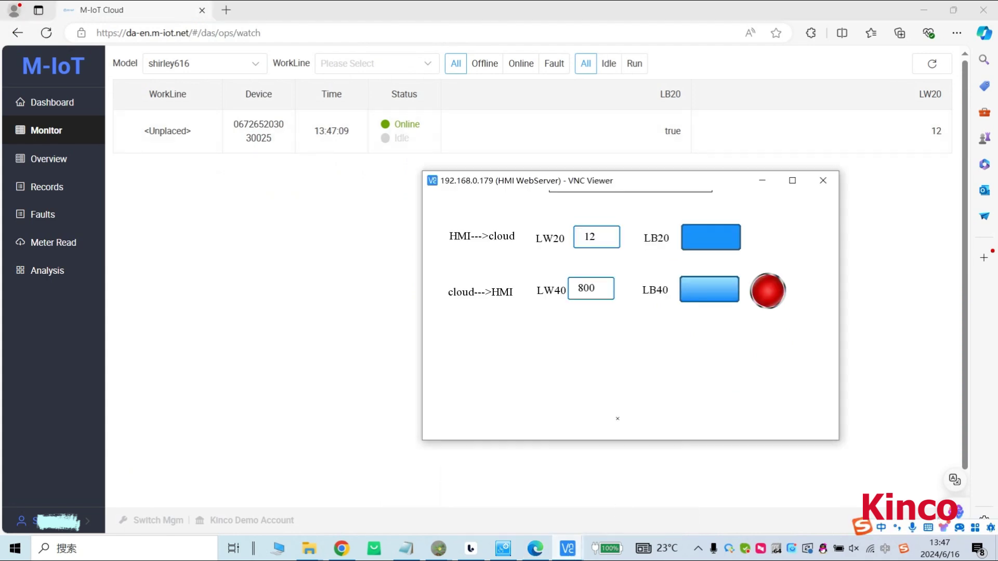
{"action": "left_click", "coordinate": [601, 240]}
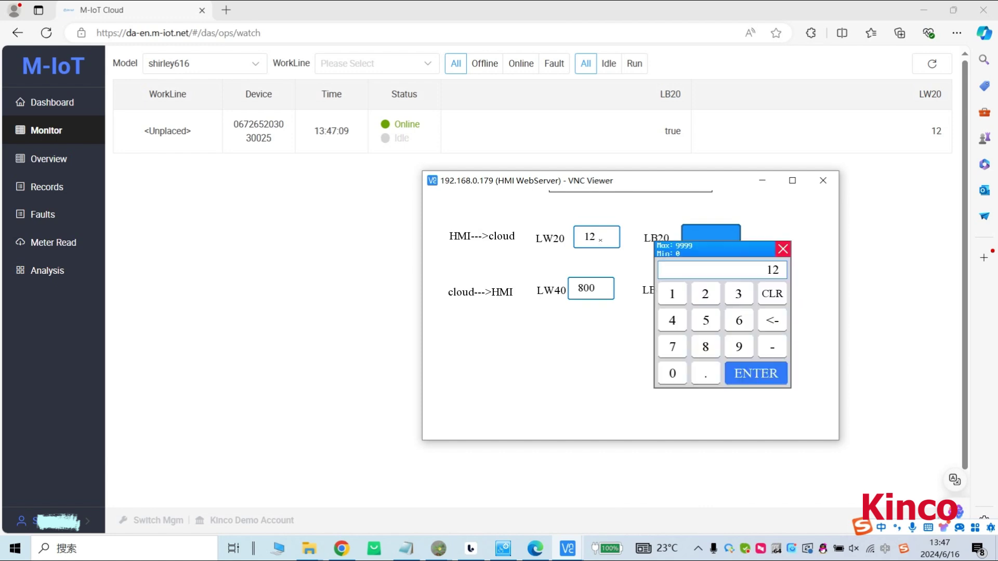
{"action": "left_click", "coordinate": [710, 322]}
{"action": "left_click", "coordinate": [672, 373]}
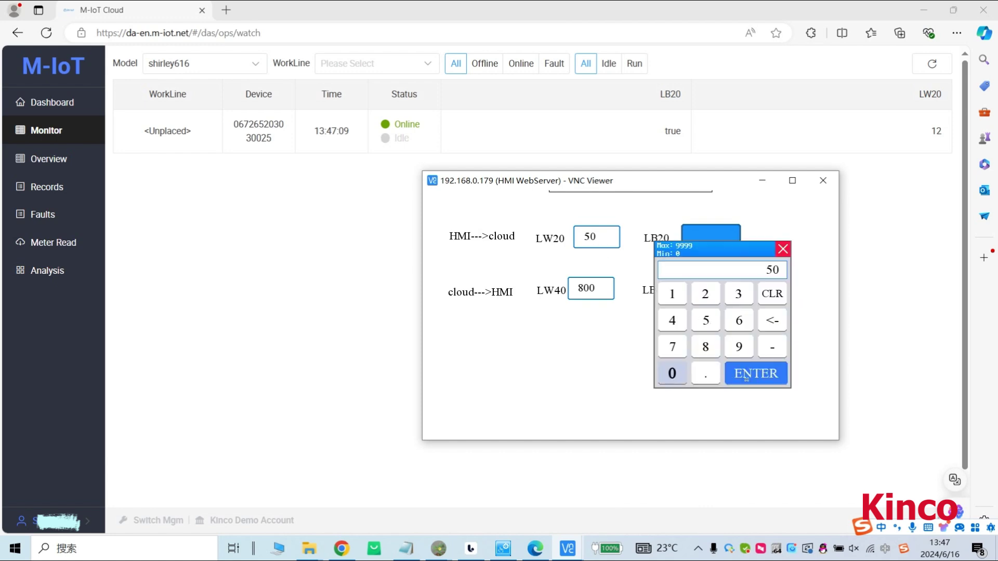
{"action": "left_click", "coordinate": [747, 379]}
{"action": "left_click", "coordinate": [702, 241]}
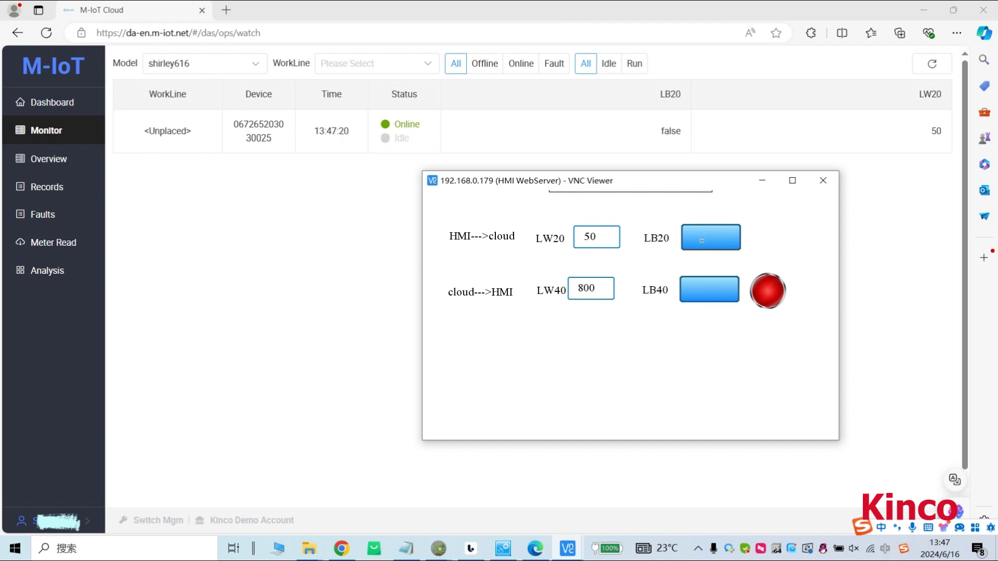
Set LW20 to 100, toggle LB20 again, and switch the cloud account to management mode.
{"action": "left_click", "coordinate": [589, 238]}
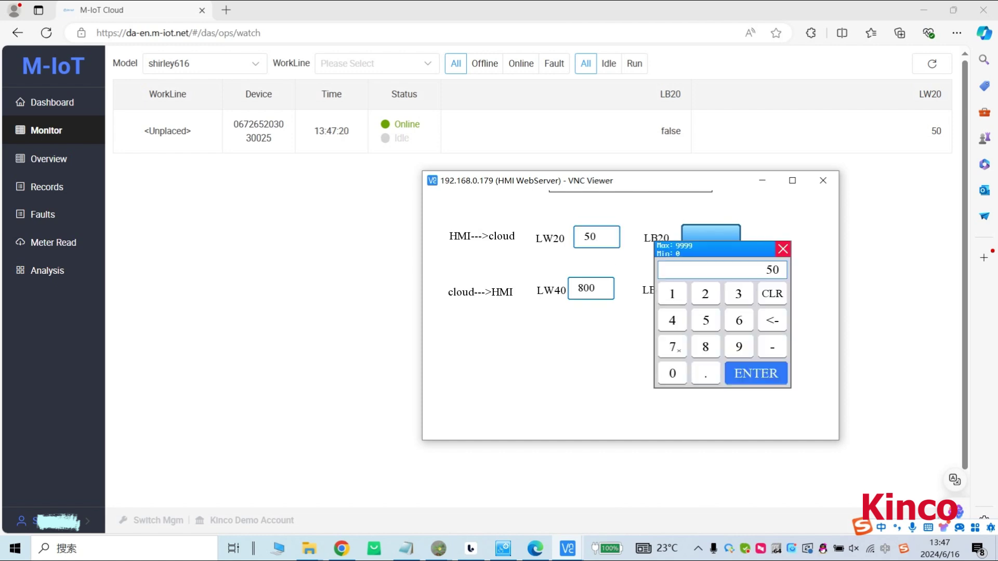
{"action": "left_click", "coordinate": [671, 297]}
{"action": "left_click", "coordinate": [673, 374]}
{"action": "left_click", "coordinate": [673, 374]}
{"action": "left_click", "coordinate": [742, 374]}
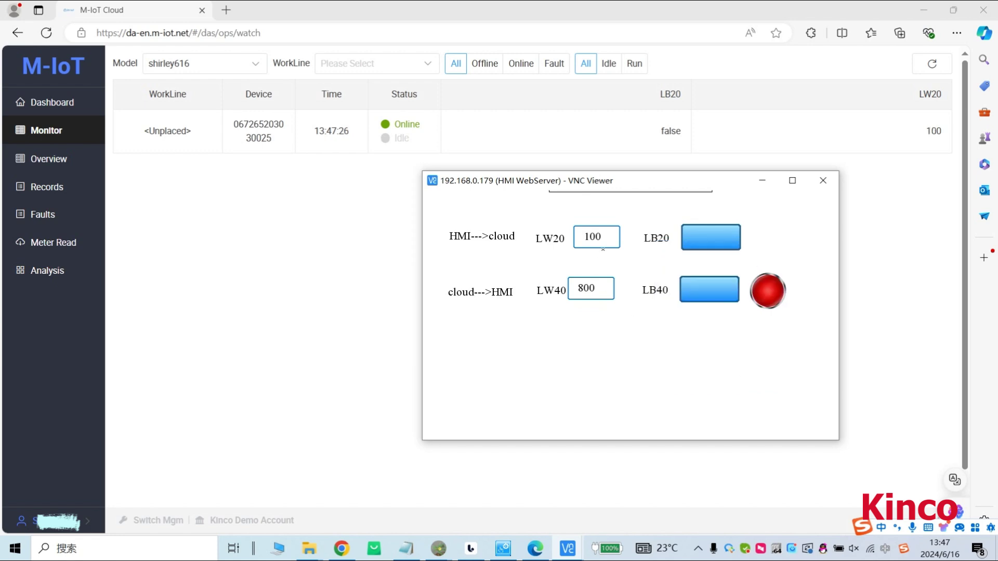
{"action": "left_click", "coordinate": [722, 242]}
{"action": "left_click", "coordinate": [154, 520]}
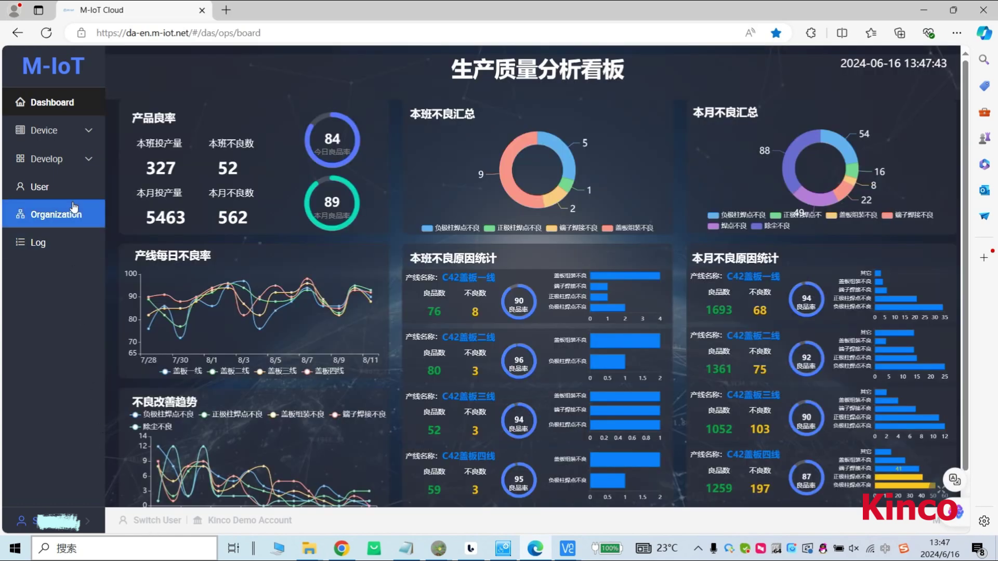
Configure LB40 and LW40 as send parameters for the first device in Device Management.
{"action": "left_click", "coordinate": [60, 133]}
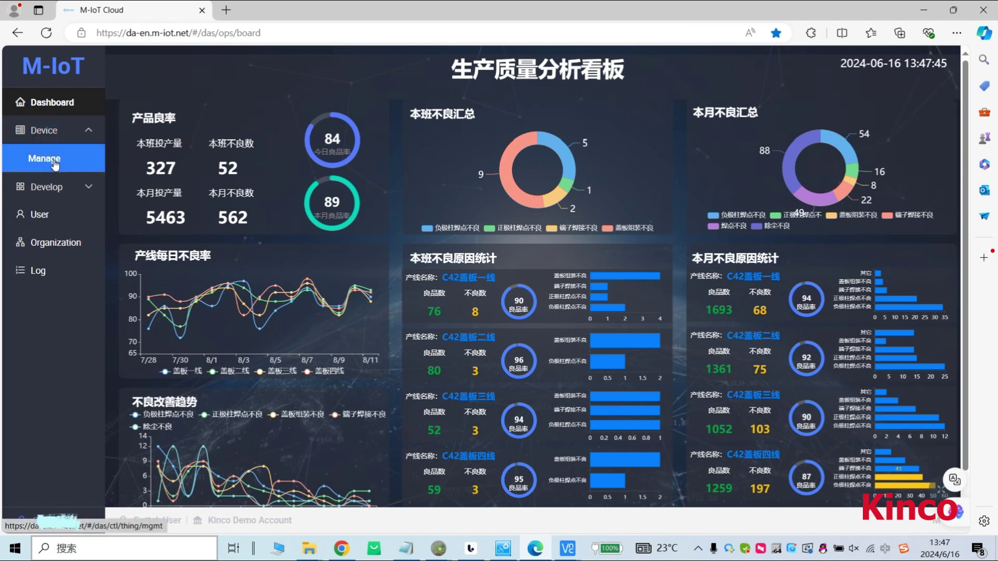
{"action": "left_click", "coordinate": [54, 162]}
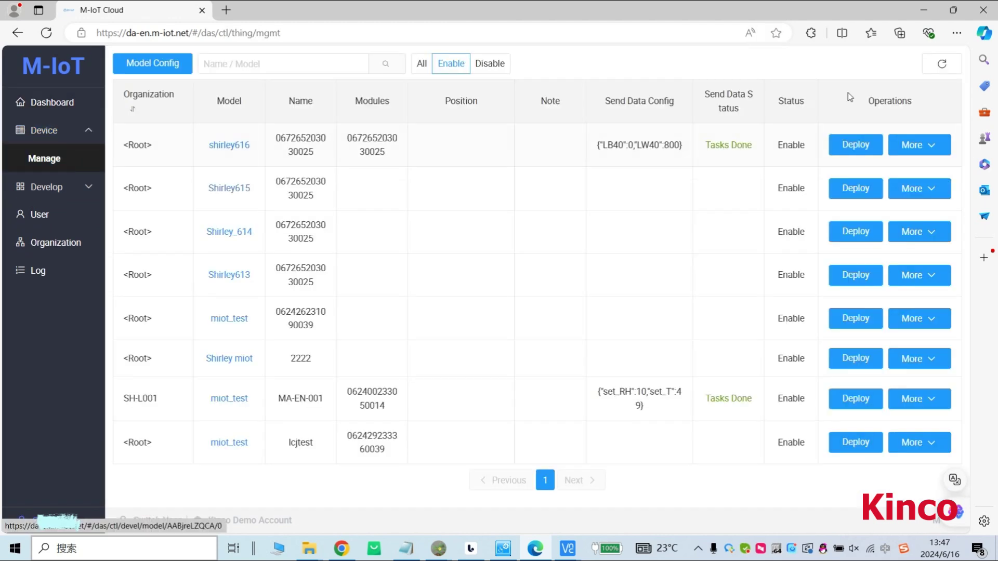
{"action": "left_click", "coordinate": [939, 151]}
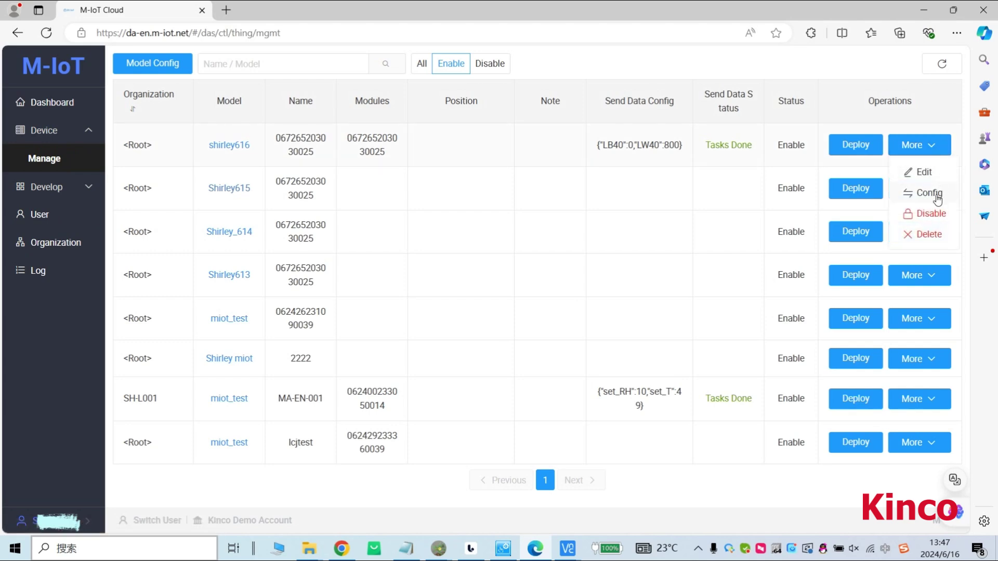
{"action": "left_click", "coordinate": [937, 199]}
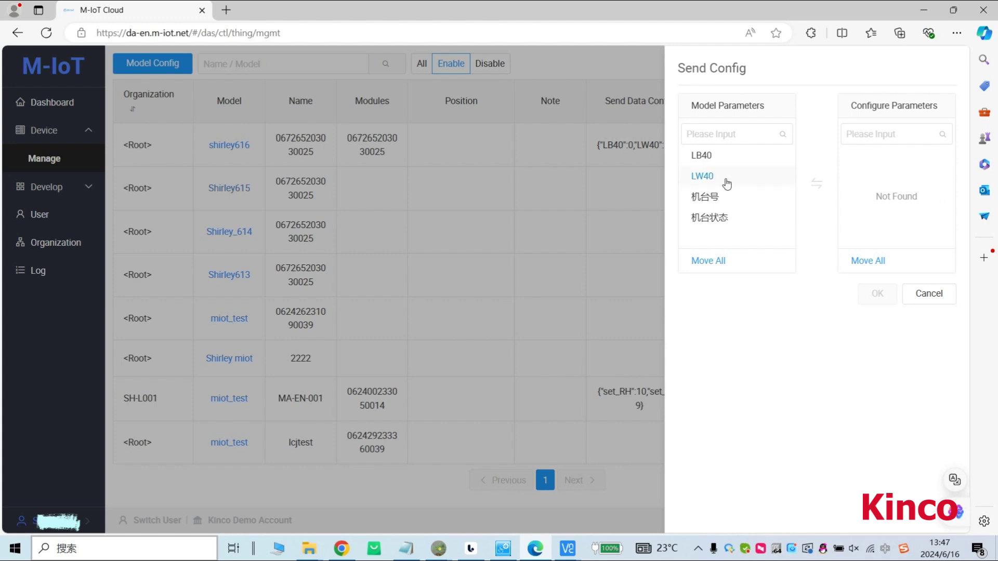
{"action": "left_click", "coordinate": [717, 158]}
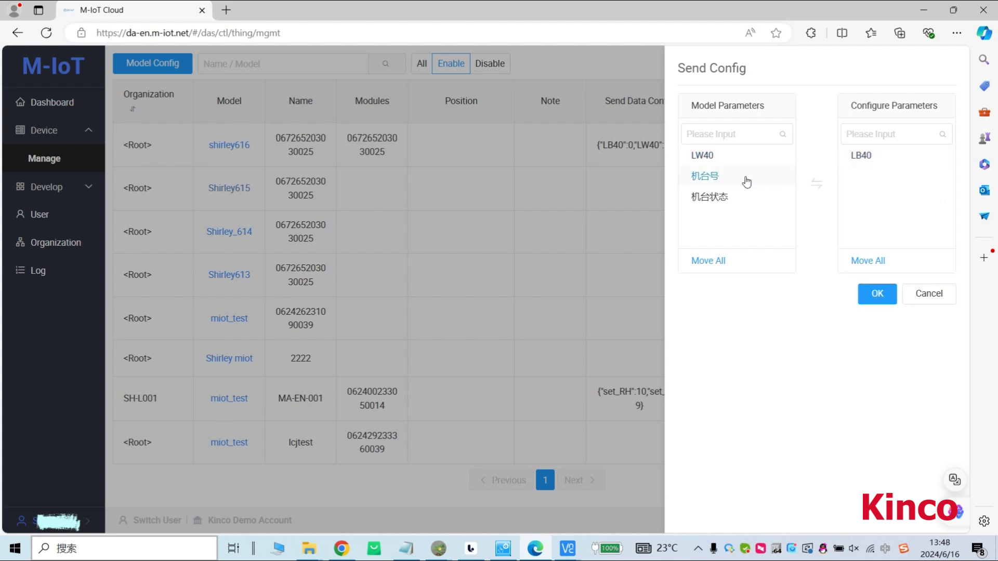
{"action": "left_click", "coordinate": [718, 156]}
{"action": "left_click", "coordinate": [879, 295]}
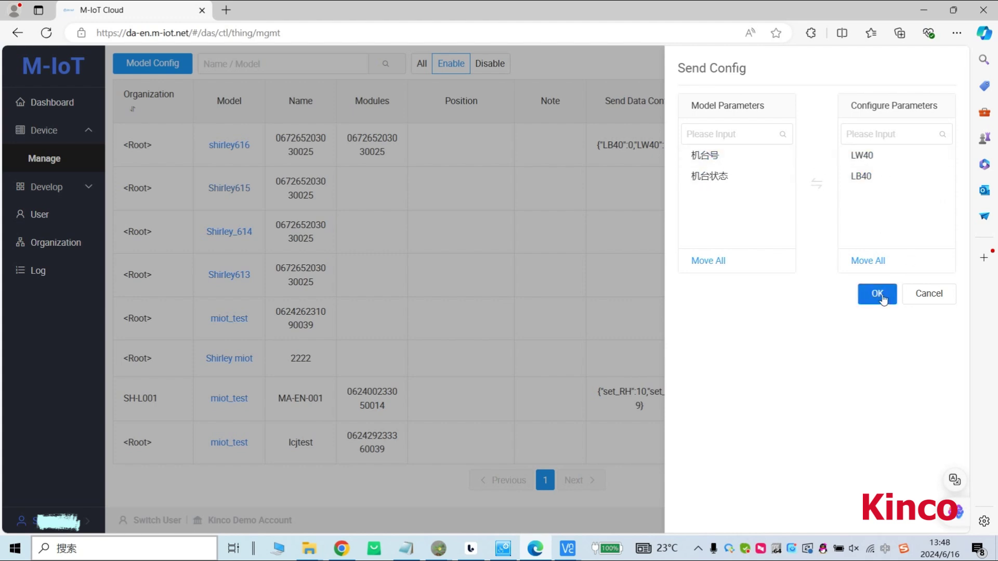
Send LW40 600 and LB40 1 to the HMI, then bring up the HMI remote screen.
{"action": "left_click", "coordinate": [807, 127]}
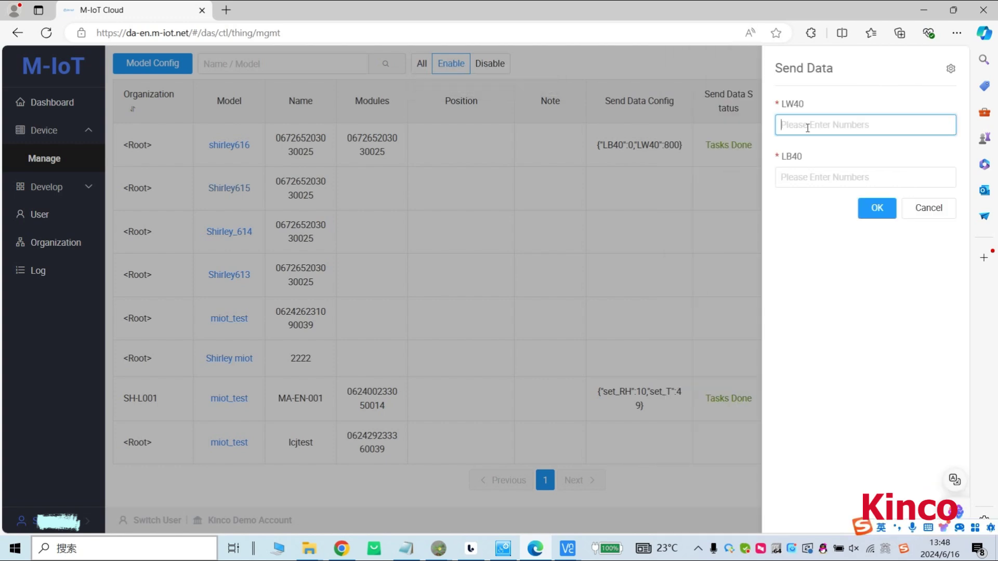
{"action": "type", "text": "600"}
{"action": "left_click", "coordinate": [803, 180]}
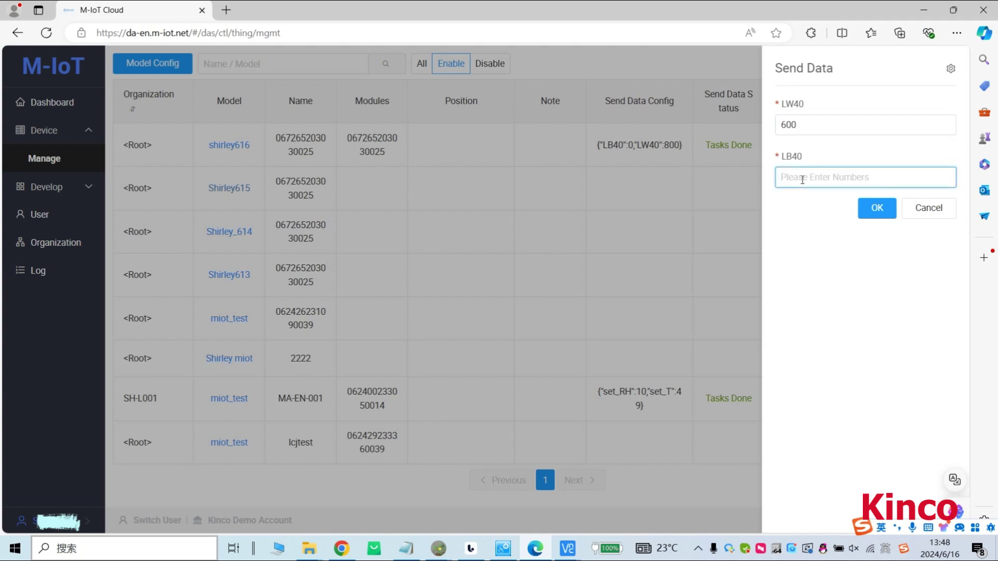
{"action": "type", "text": "1"}
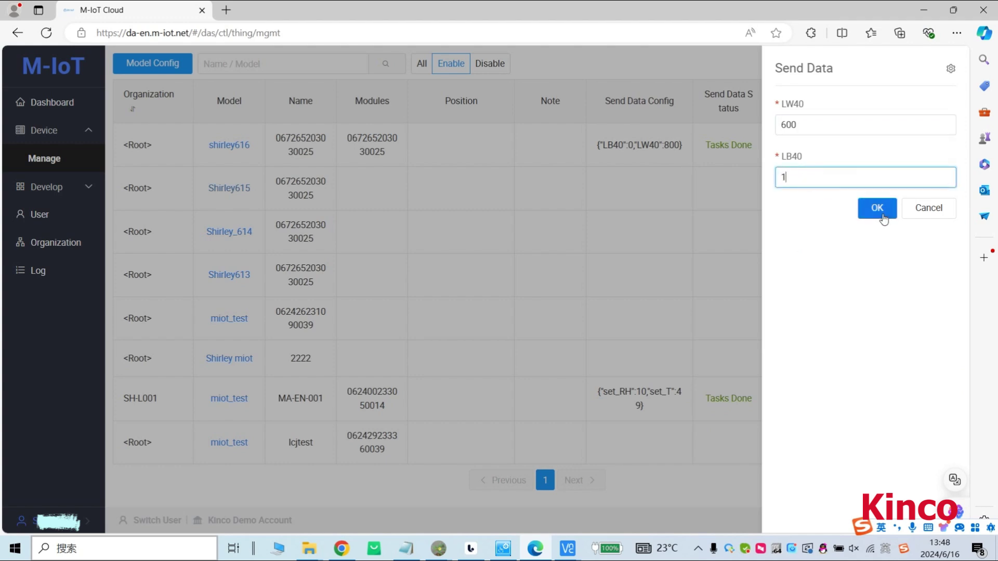
{"action": "left_click", "coordinate": [877, 208]}
{"action": "mouse_move", "coordinate": [571, 554]}
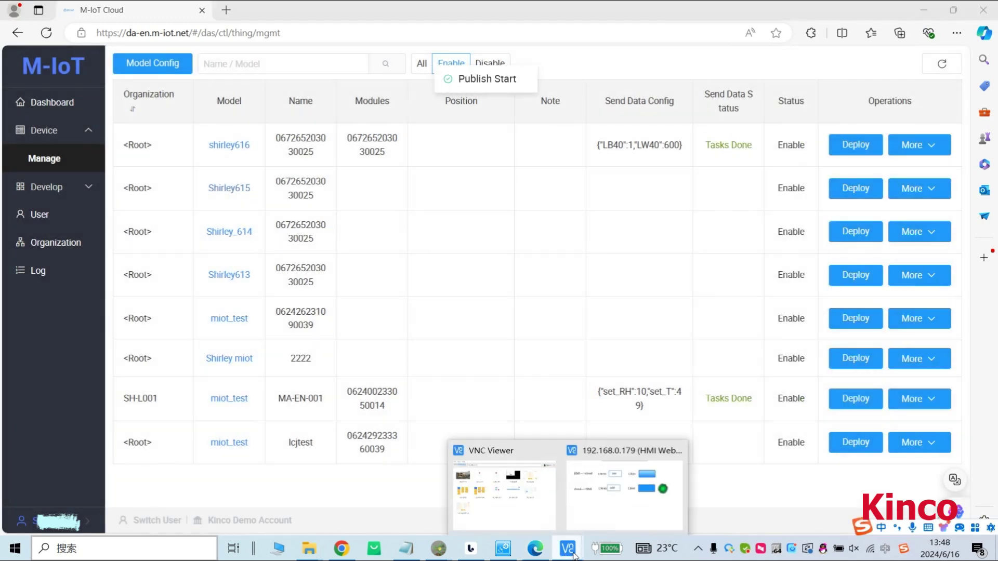
{"action": "left_click", "coordinate": [631, 509]}
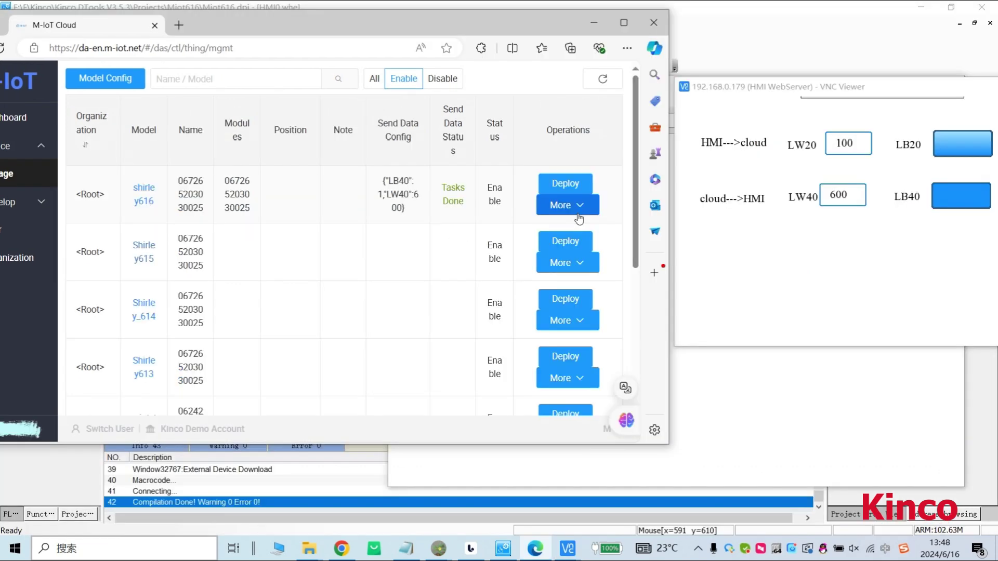
Send LW40 800 with LB40 0 to the first device.
{"action": "left_click", "coordinate": [588, 212]}
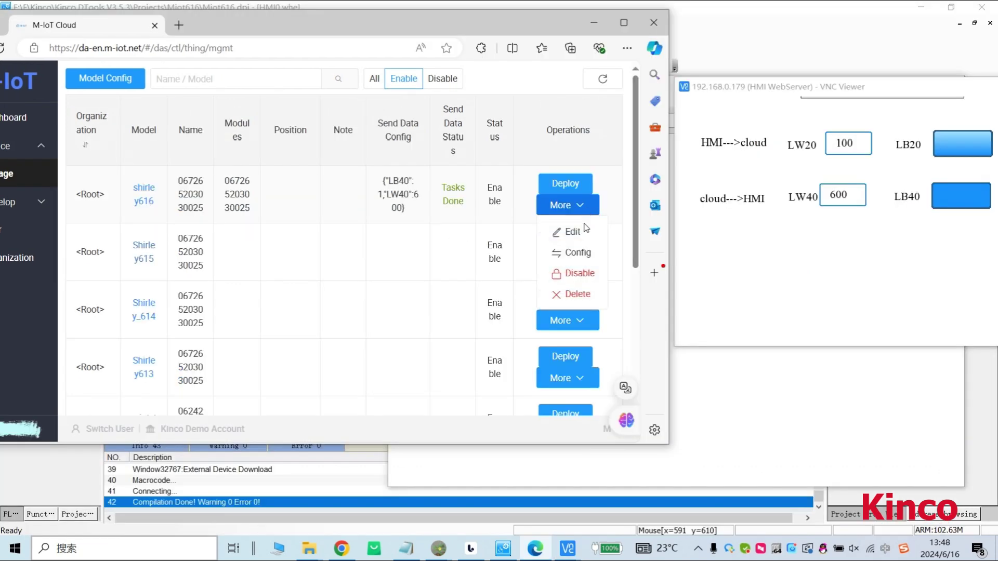
{"action": "left_click", "coordinate": [587, 258]}
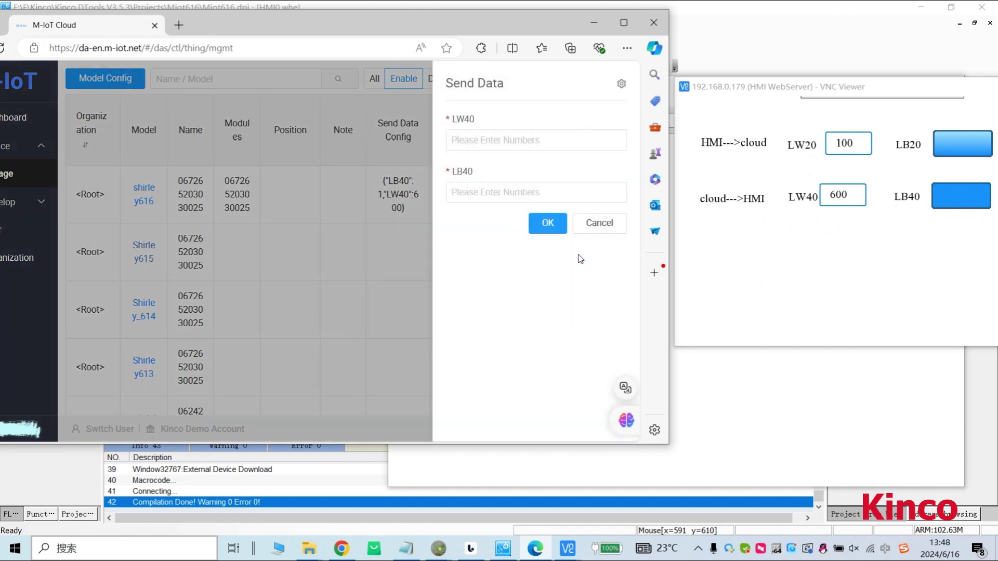
{"action": "left_click", "coordinate": [475, 147]}
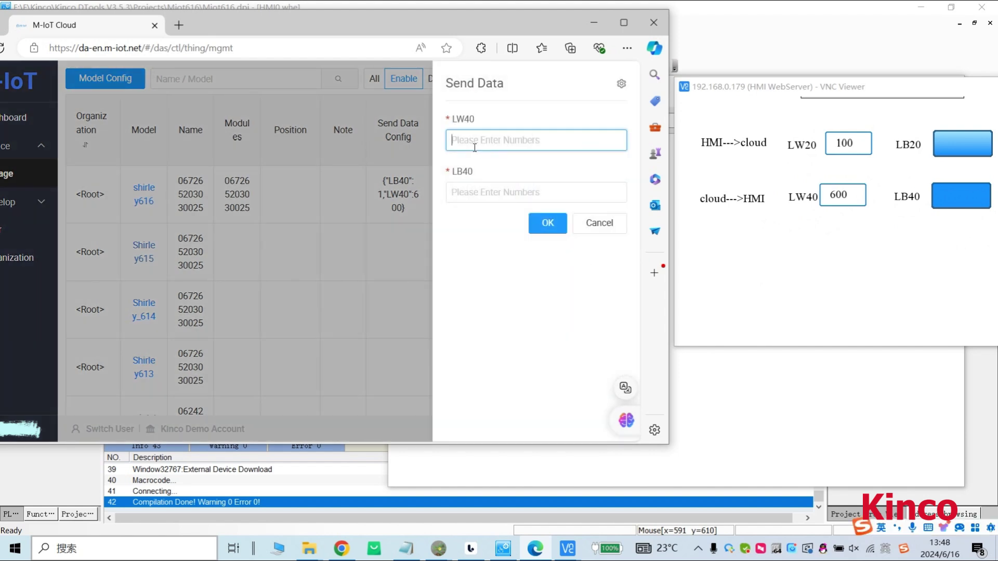
{"action": "type", "text": "800"}
{"action": "left_click", "coordinate": [473, 203]}
{"action": "type", "text": "0"}
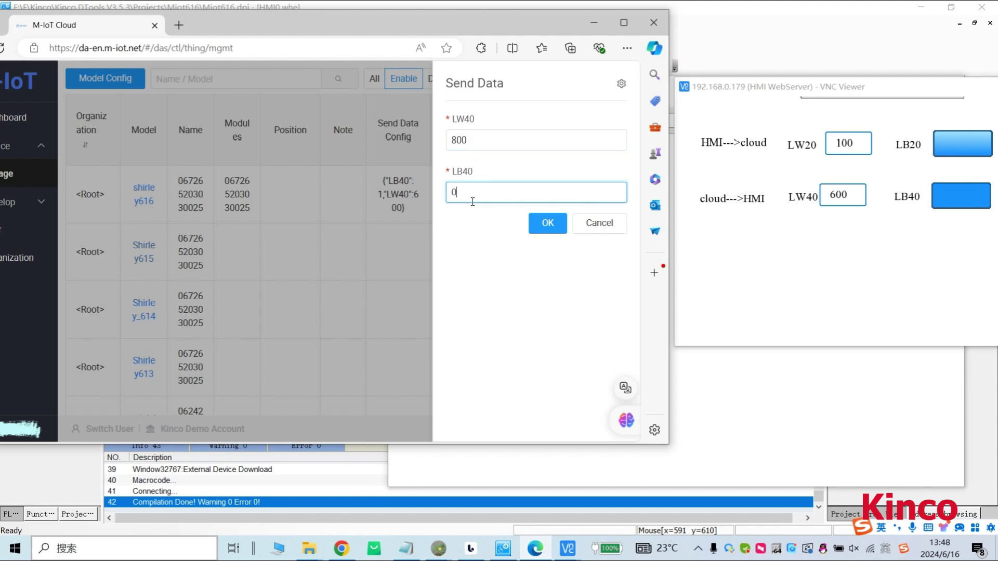
{"action": "left_click", "coordinate": [544, 221]}
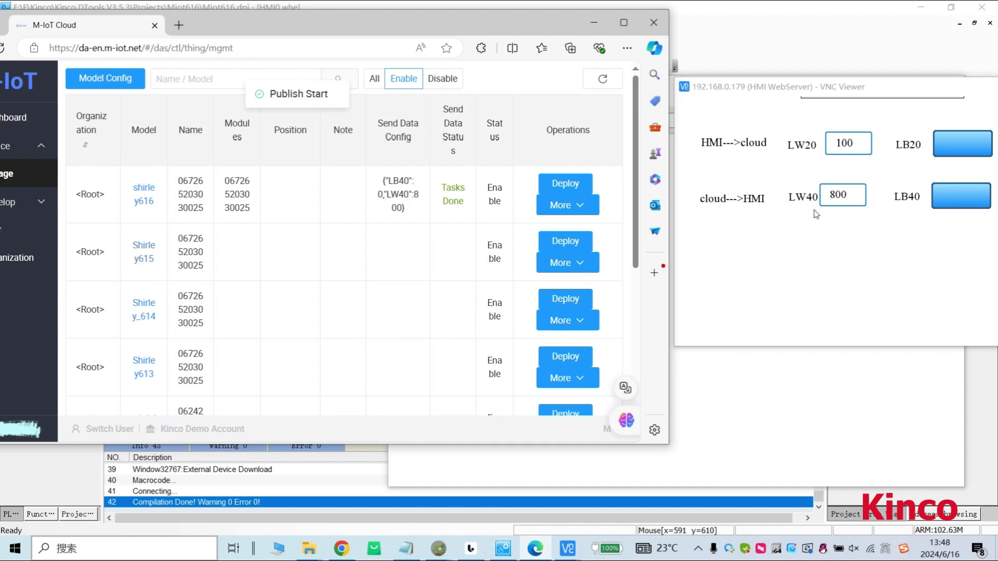
Send LW40 10 with LB40 1 to the first device.
{"action": "left_click", "coordinate": [578, 207]}
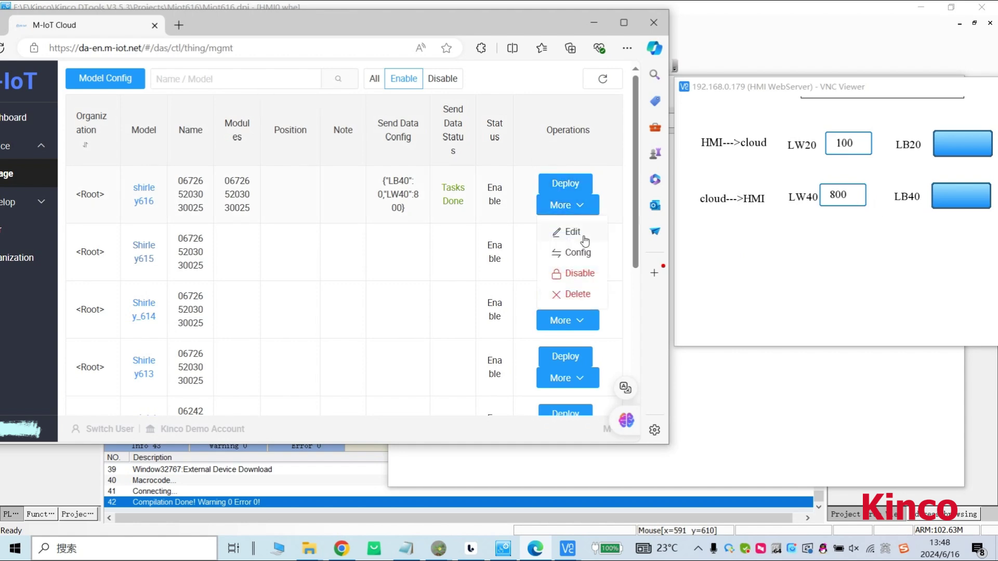
{"action": "left_click", "coordinate": [576, 253]}
{"action": "left_click", "coordinate": [478, 149]}
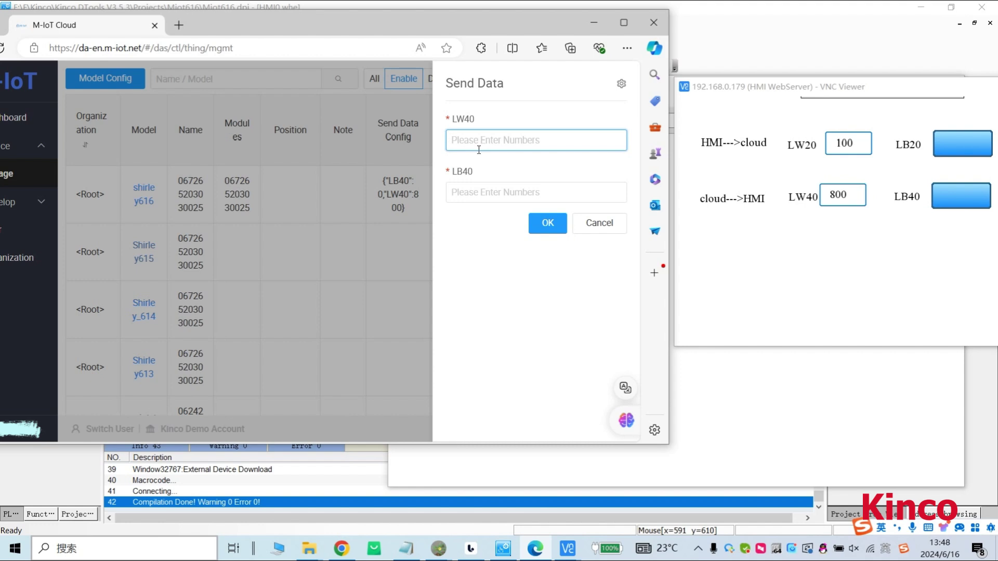
{"action": "type", "text": "10"}
{"action": "left_click", "coordinate": [479, 193]}
{"action": "type", "text": "1"}
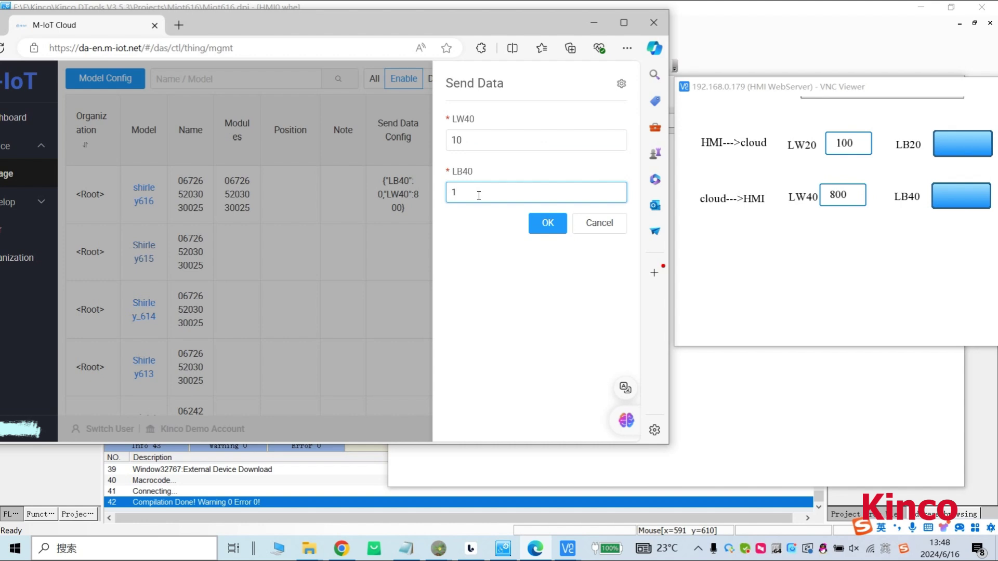
{"action": "left_click", "coordinate": [548, 223]}
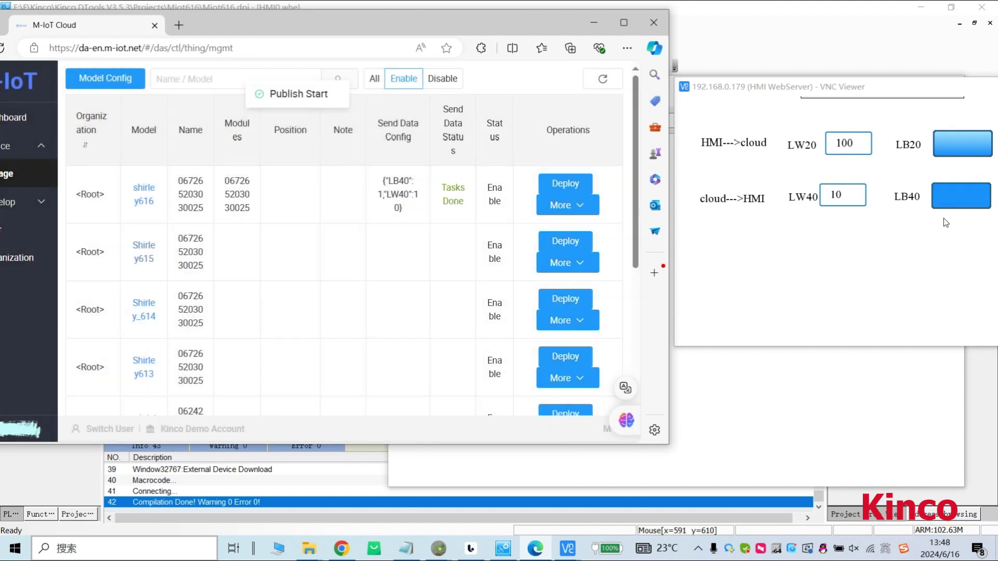